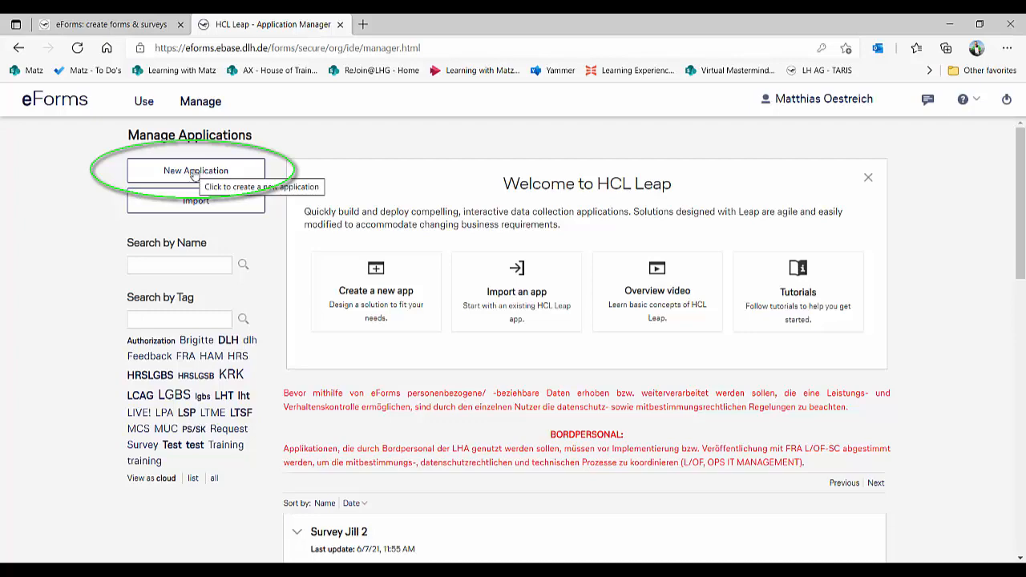
Start a new application from blank and name it "Learning with Matz - Survey".
left_click(193, 171)
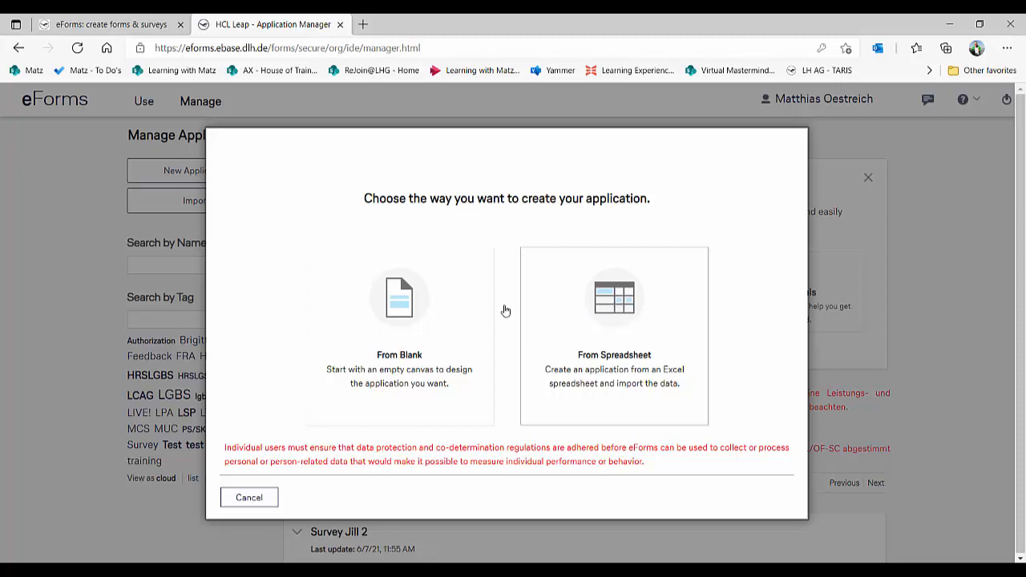
left_click(405, 310)
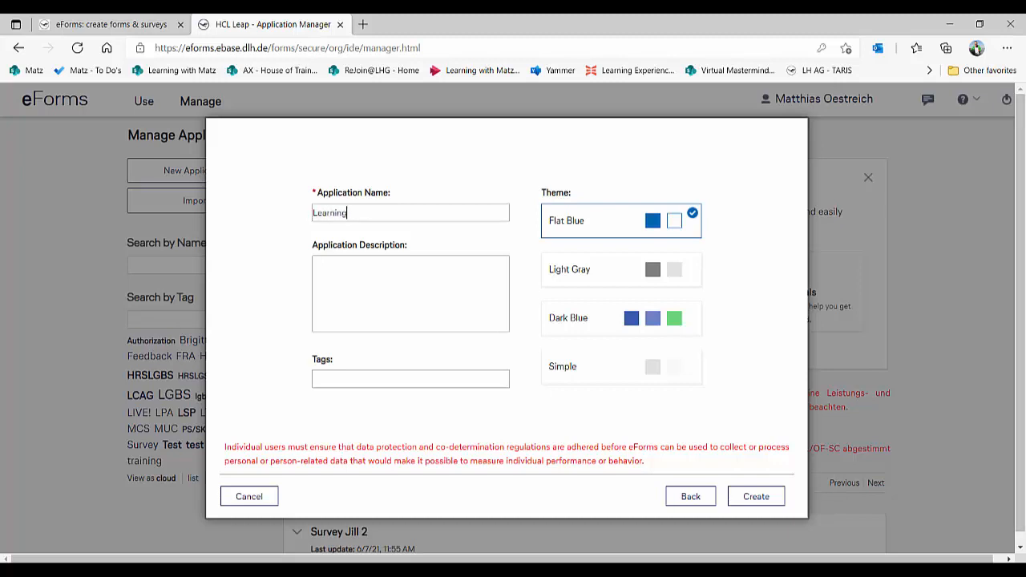
type("Learning with Matz - Survey")
Try the Light Gray, Dark Blue and Simple themes and return to Flat Blue.
left_click(651, 274)
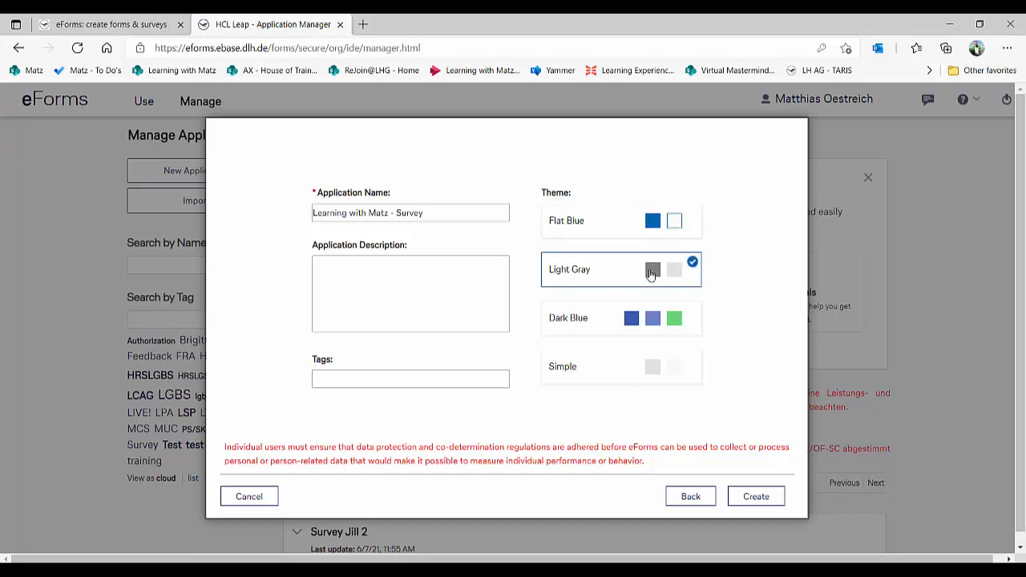
left_click(639, 320)
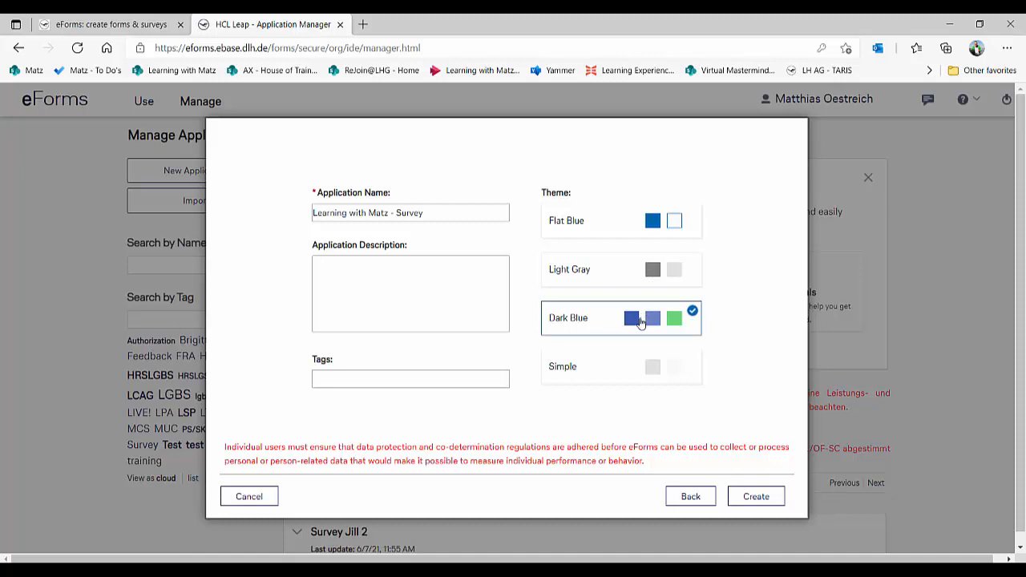
left_click(632, 372)
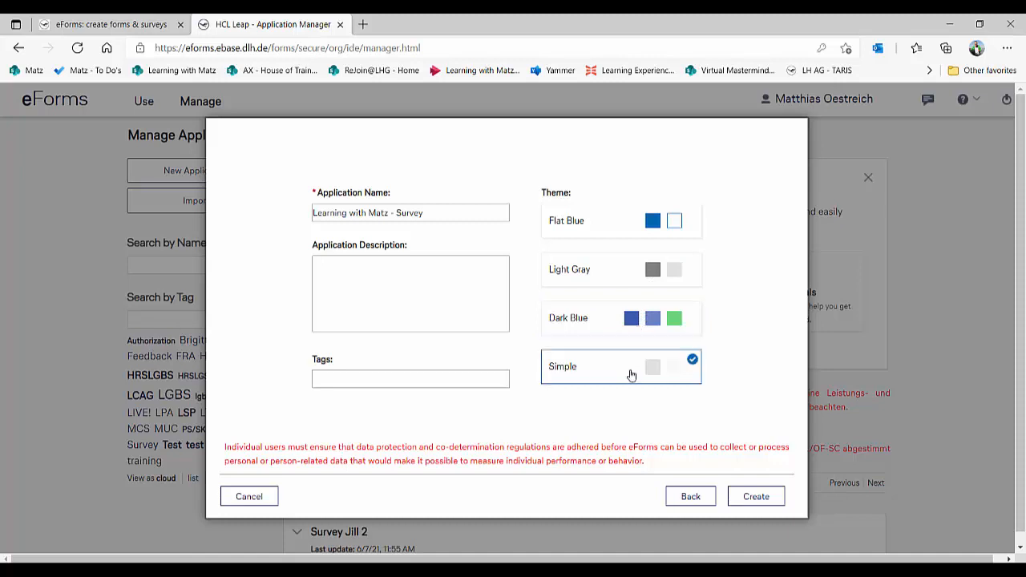
left_click(661, 227)
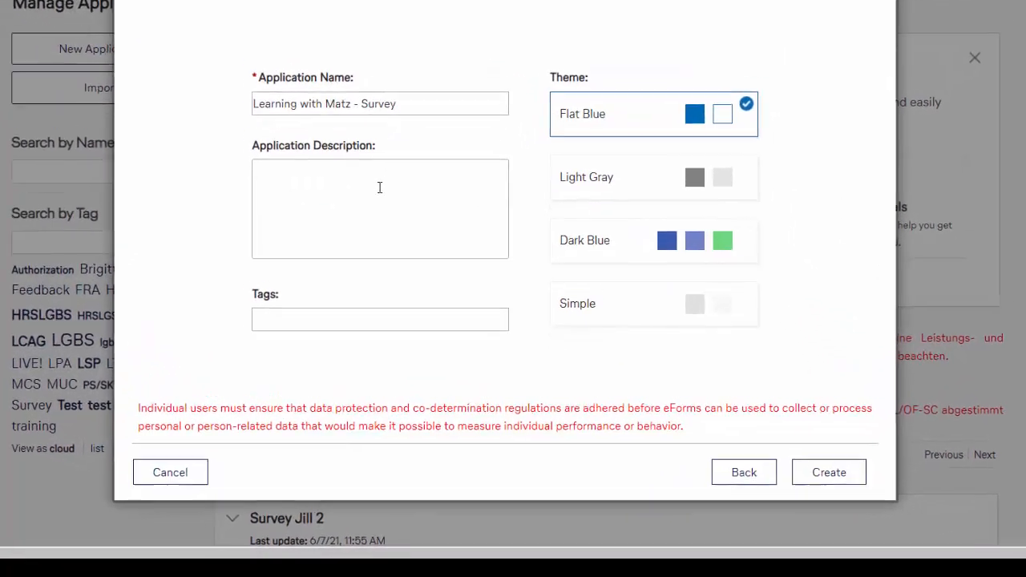
Describe the application as a survey for Matz to further develop "Learning with Matz", collecting new ideas for Learning Tutorial Video production and learning material.
left_click(446, 285)
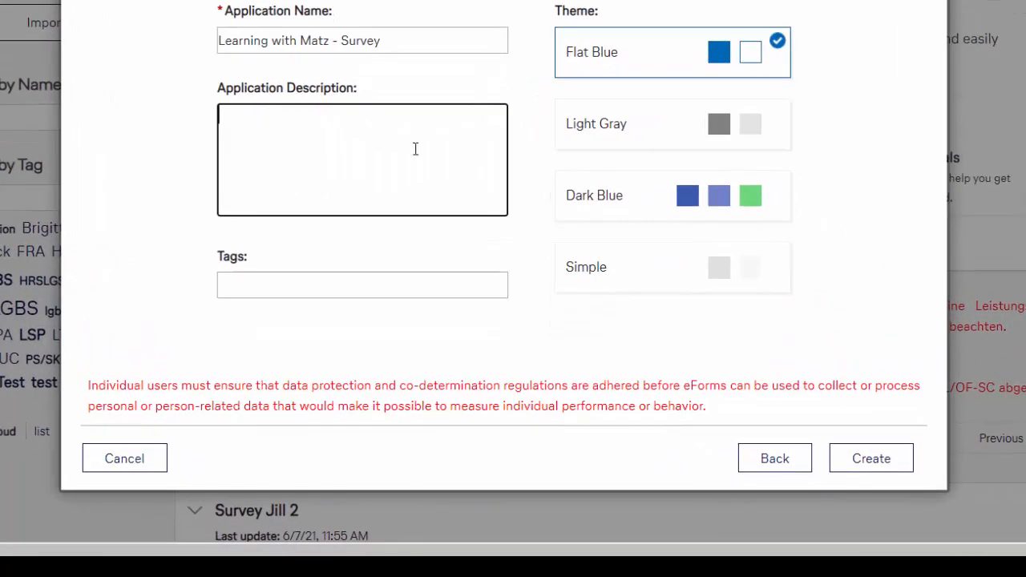
type("This is a surv")
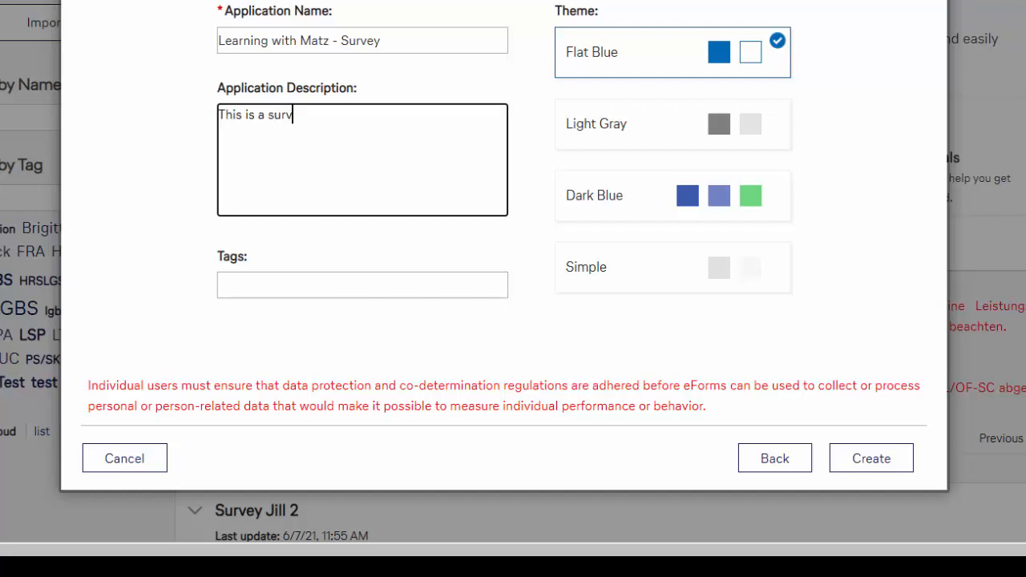
type("ey for Matz to find out how he can further develop \"Learning with Matz\", collect new ideas for Learning Tutorial Video production and learning material")
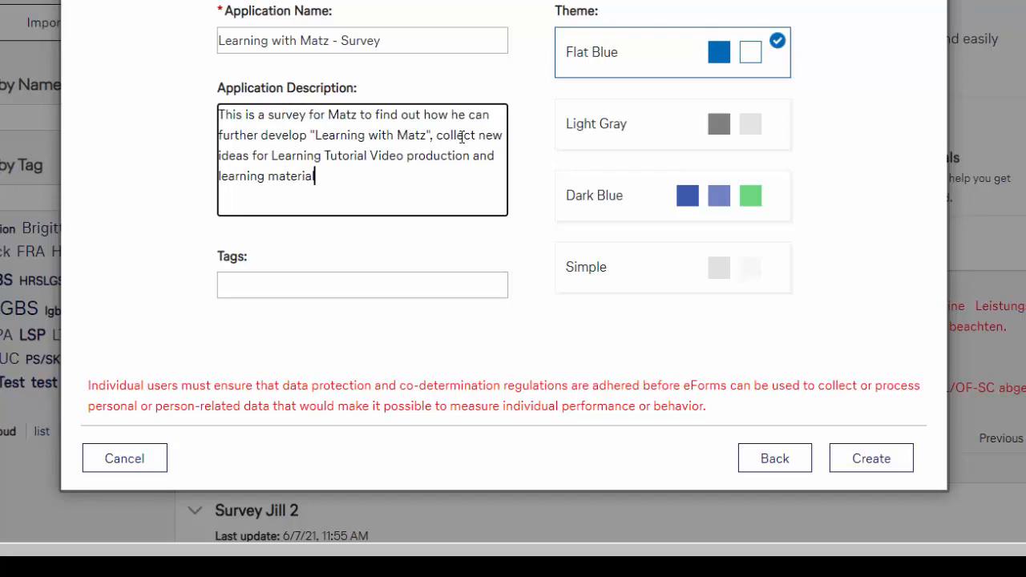
Tag the application with "Learning with Matz, Training, Learning, Collaboration" and create it.
left_click(393, 288)
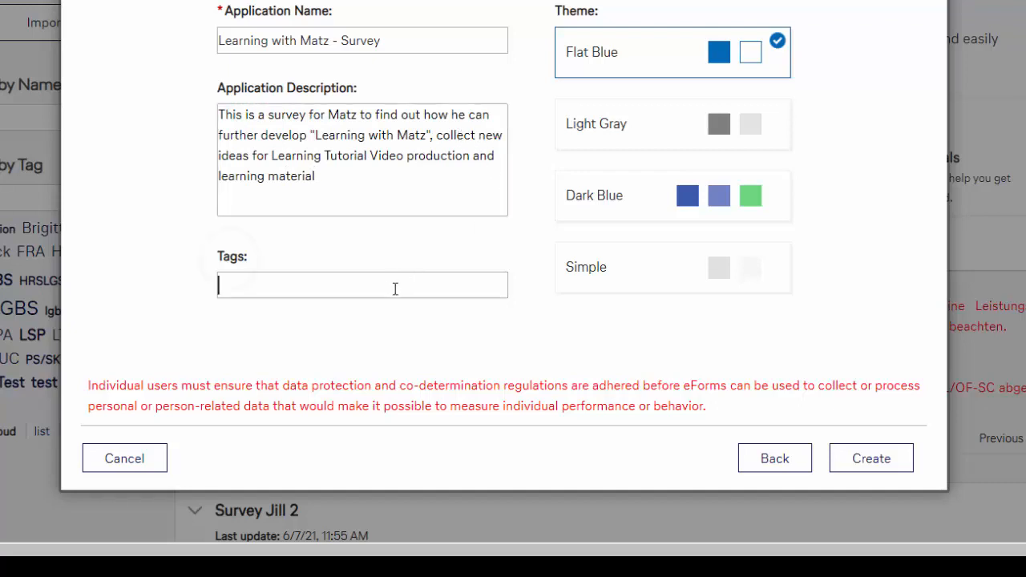
type("Lear")
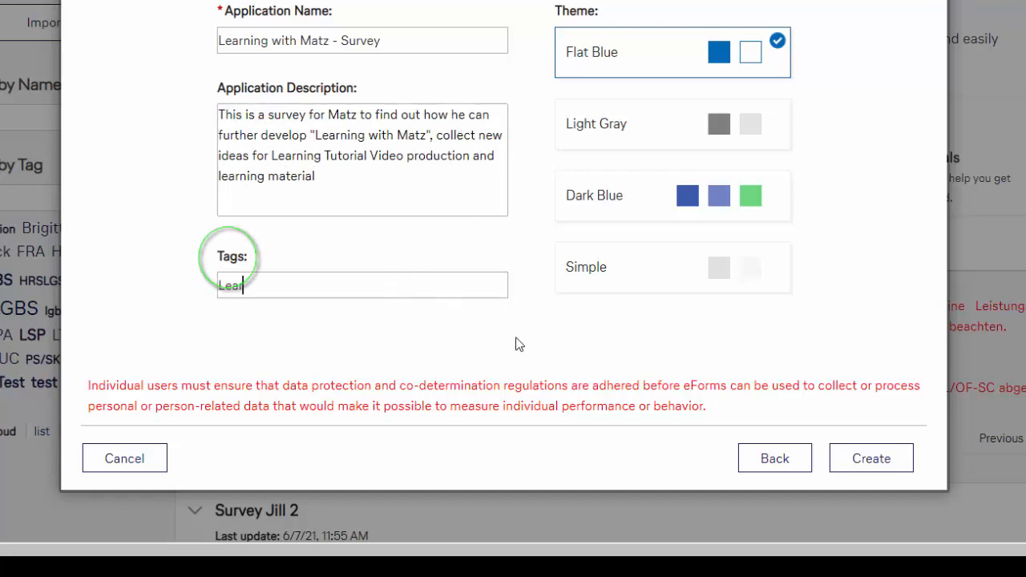
type("ning with Matz")
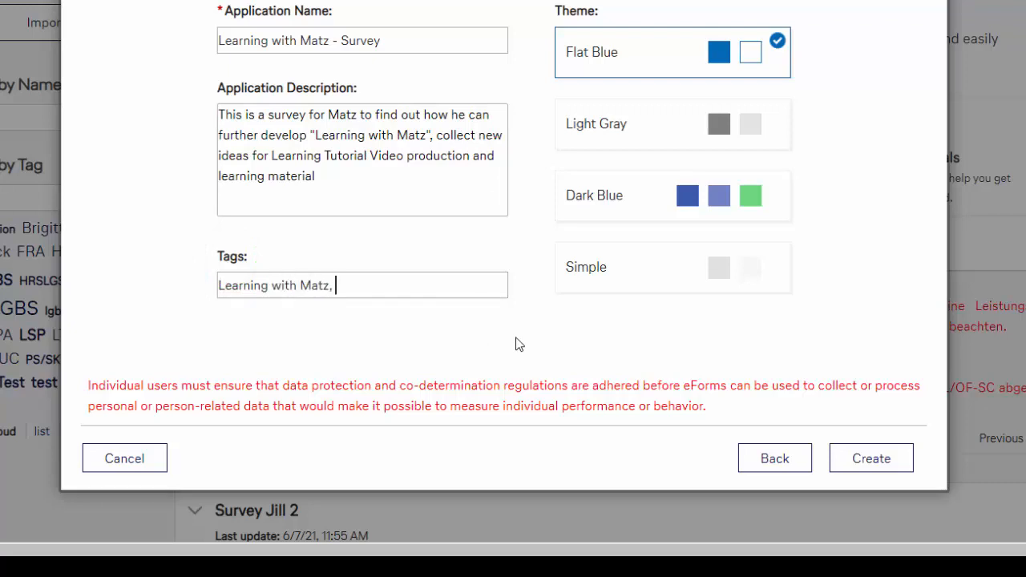
type(", Training, Learning")
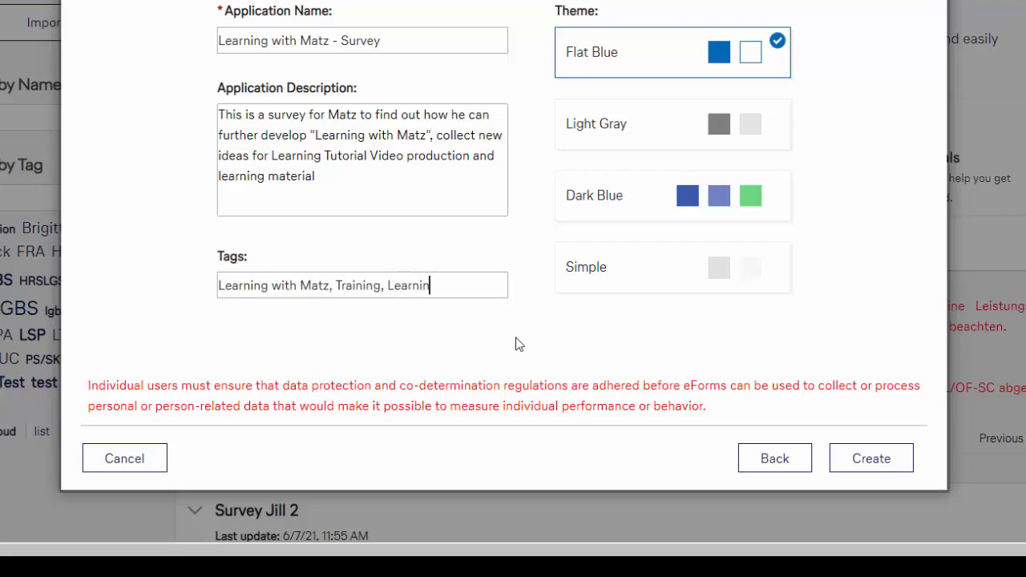
type(",")
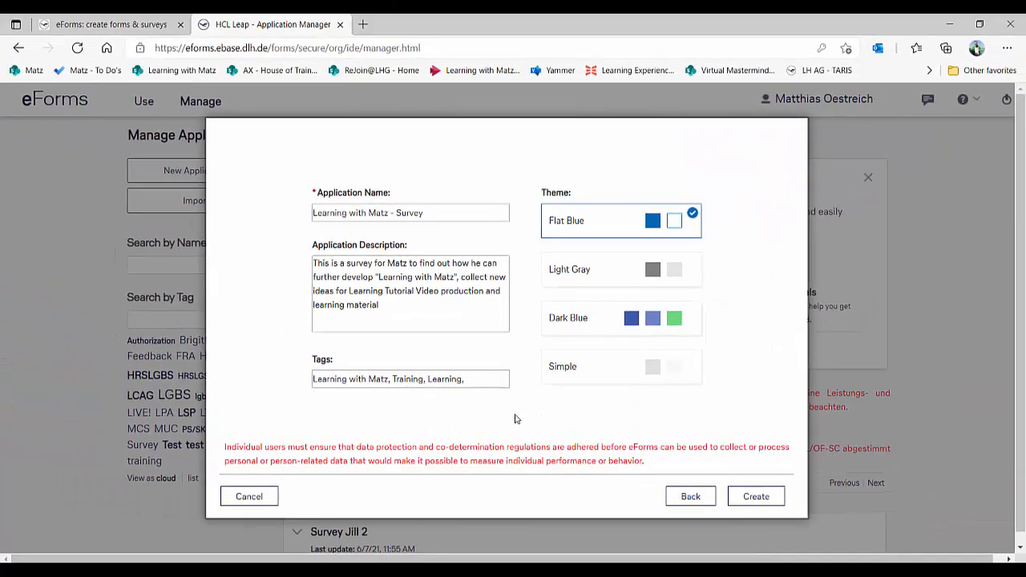
type(" Collaboration")
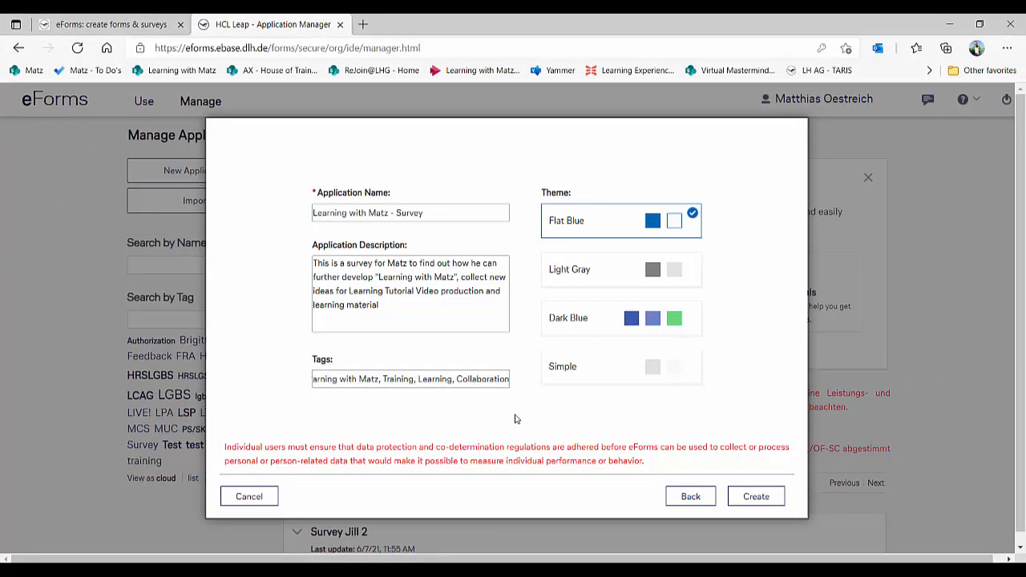
left_click(738, 496)
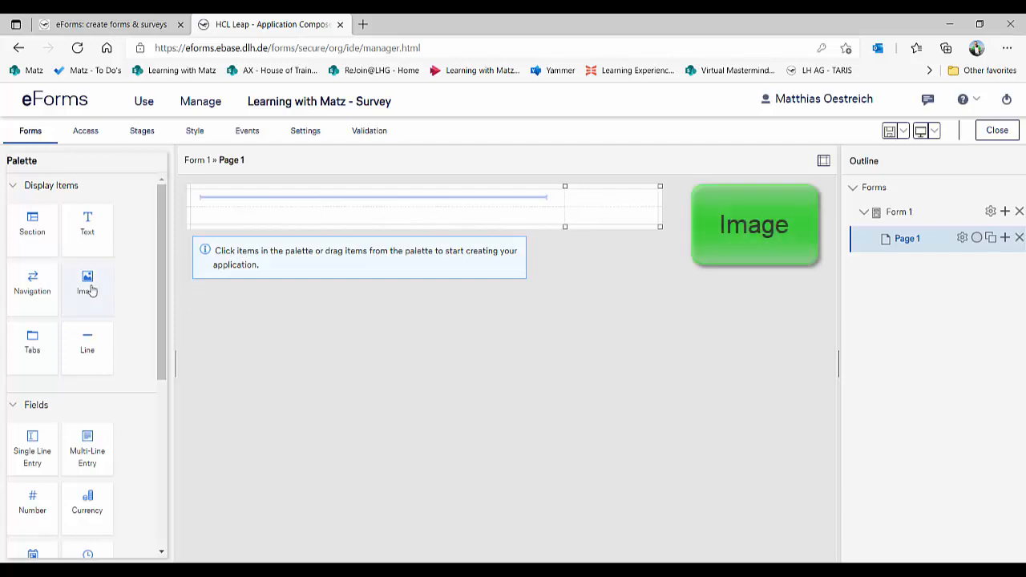
Add an image item to Page 1 and load Matz Portrait 1a.jpg from the computer into it.
left_click_drag(87, 282, 203, 206)
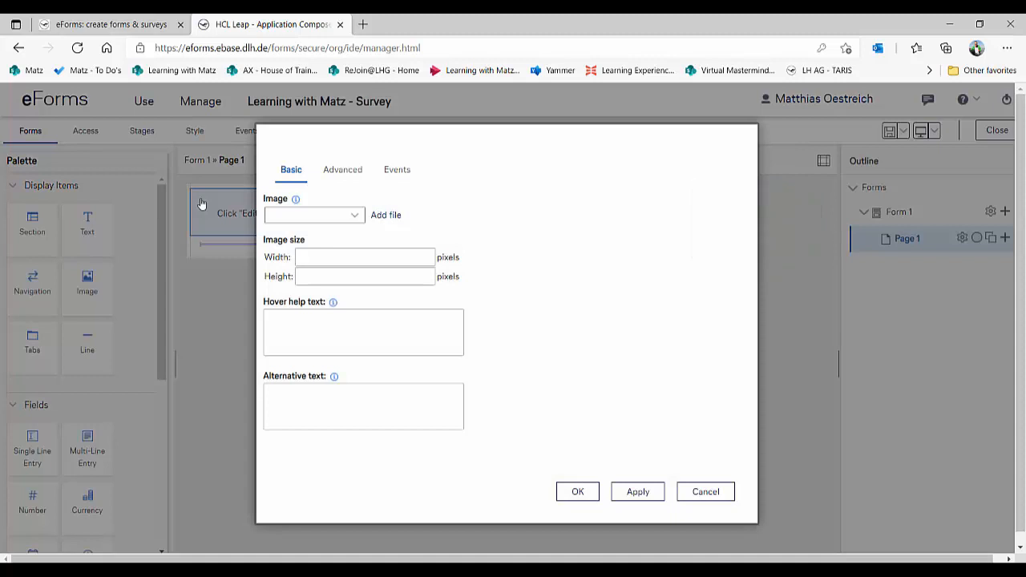
left_click(383, 214)
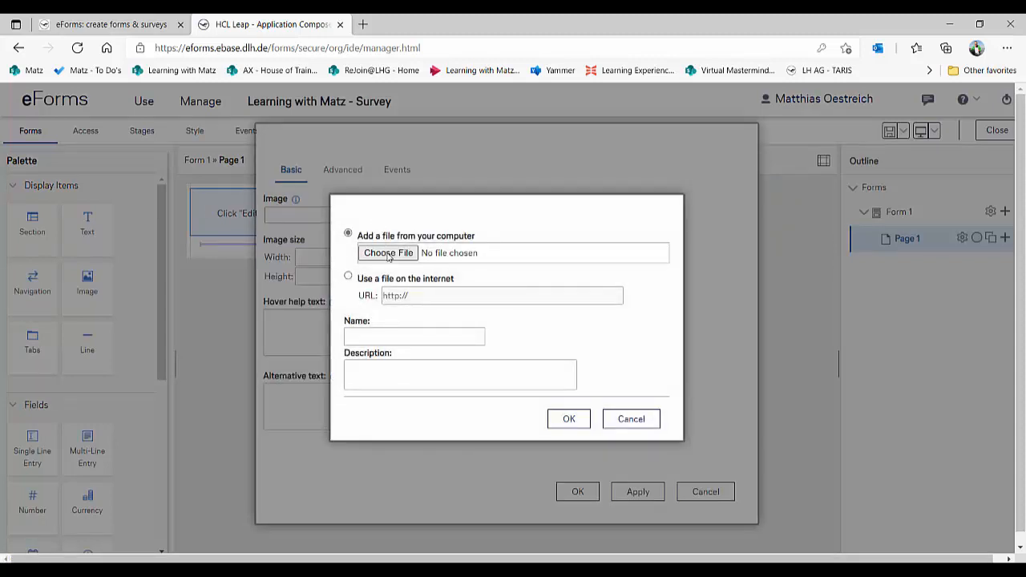
left_click(388, 253)
key("Escape")
left_click(569, 420)
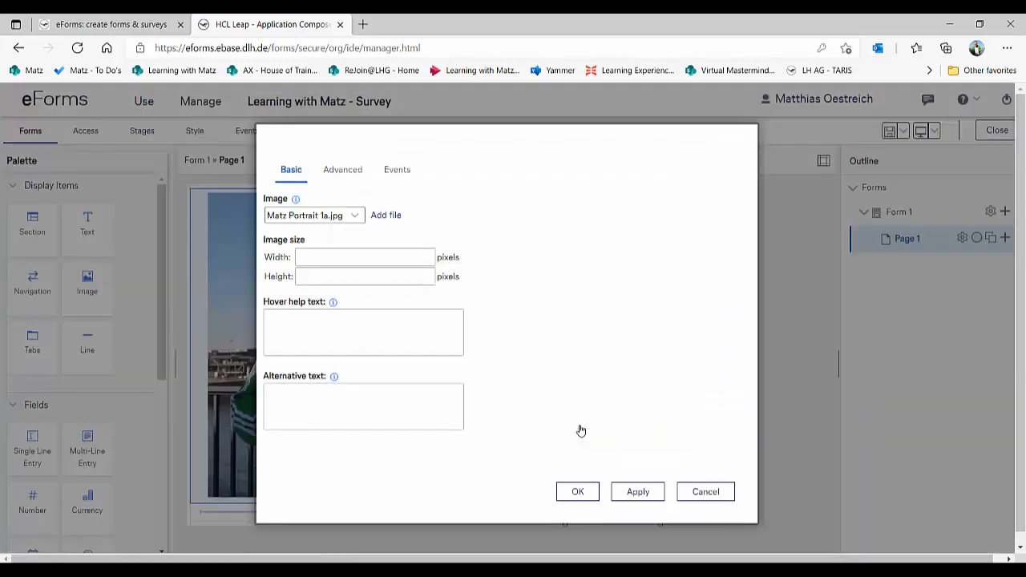
Set the portrait image's width to 120 pixels, leaving its height empty, and accept the image properties.
left_click(359, 260)
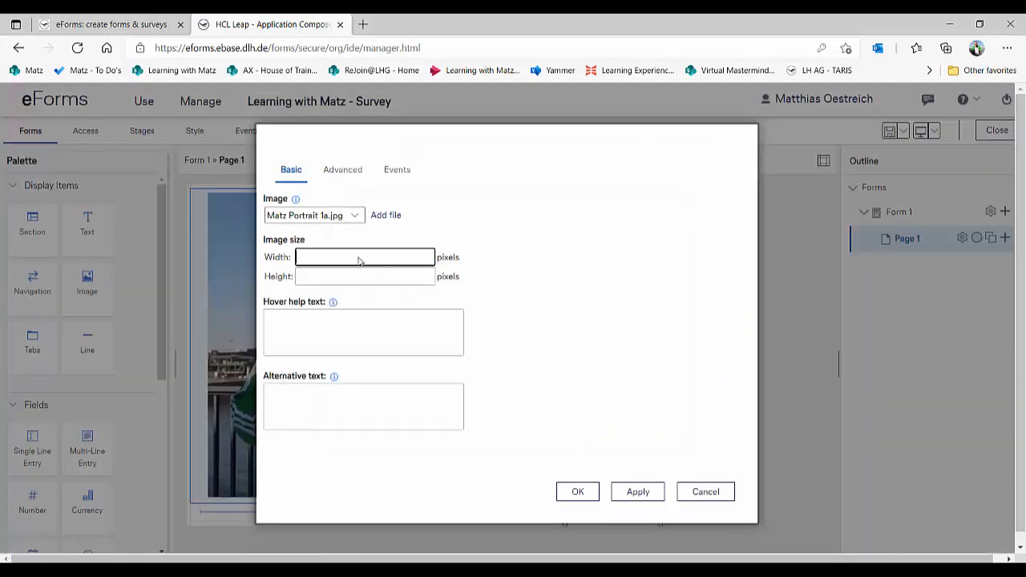
type("120")
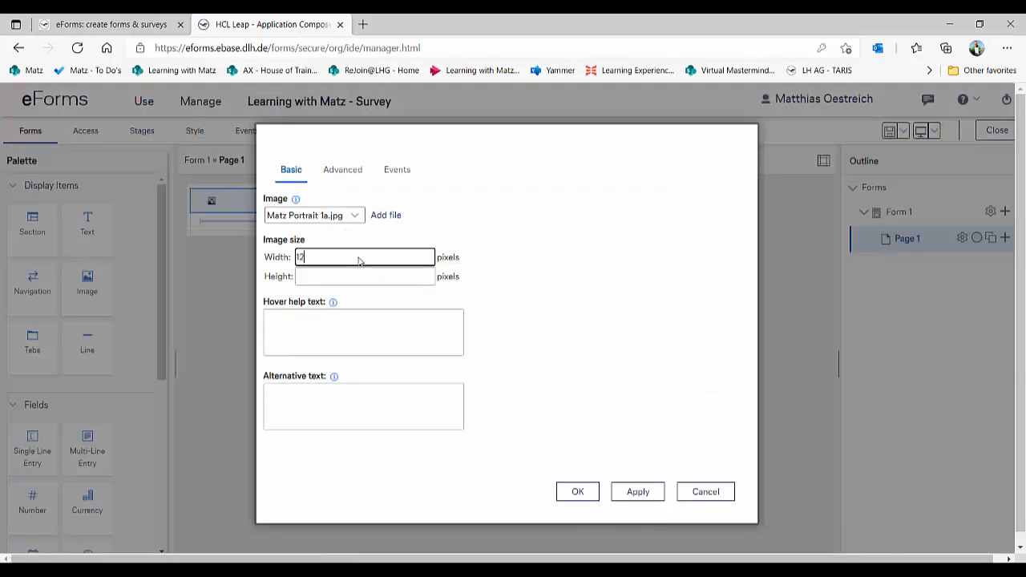
left_click(339, 279)
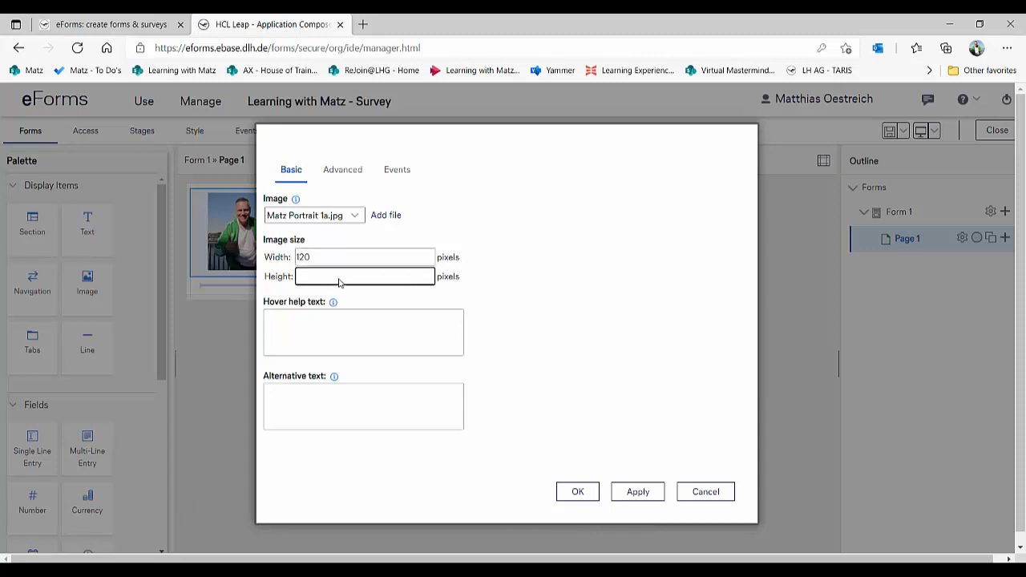
left_click(577, 491)
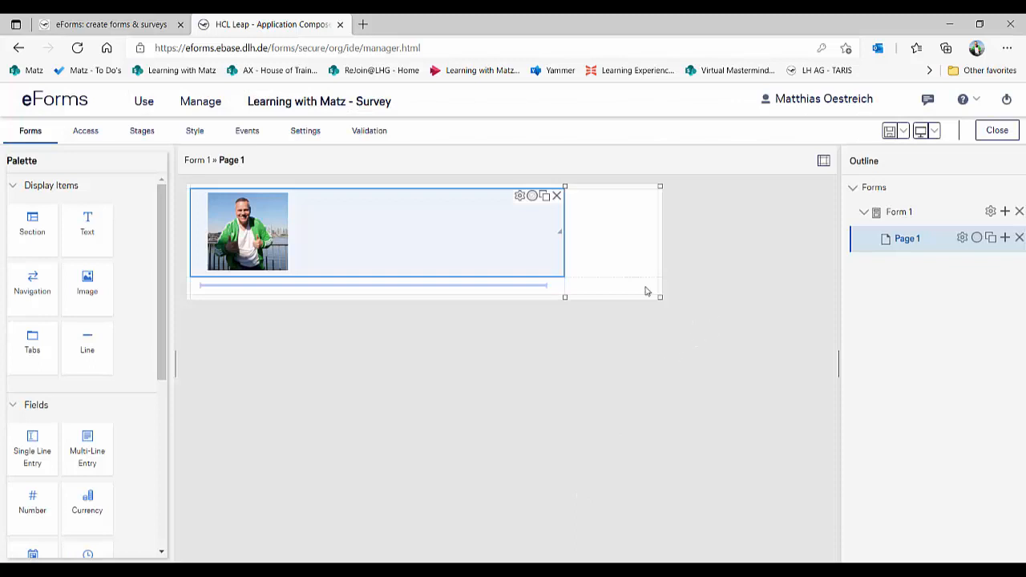
Move the portrait image into the narrow right-hand column of the form page.
left_click(631, 266)
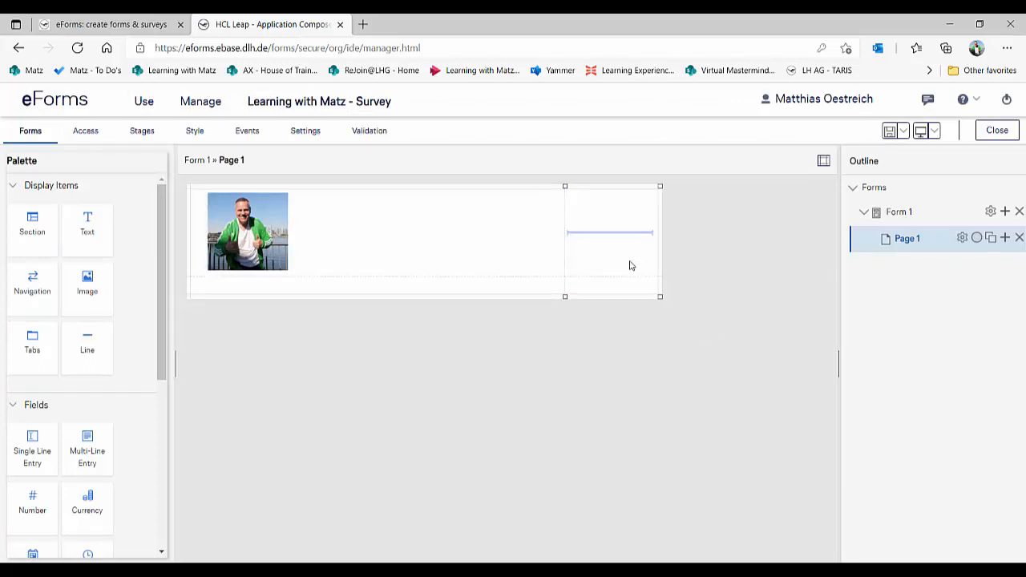
left_click_drag(255, 224, 579, 221)
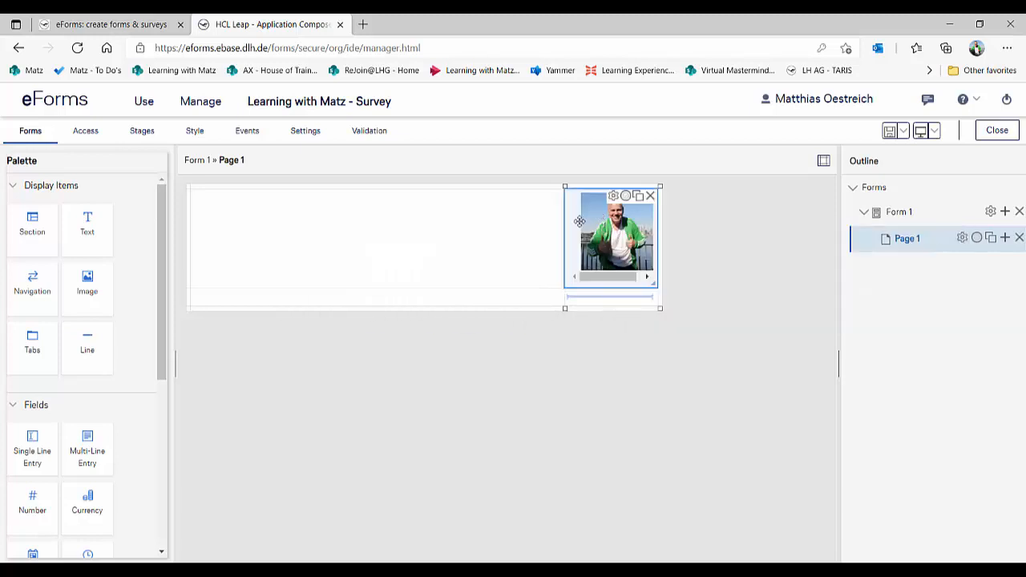
left_click(372, 232)
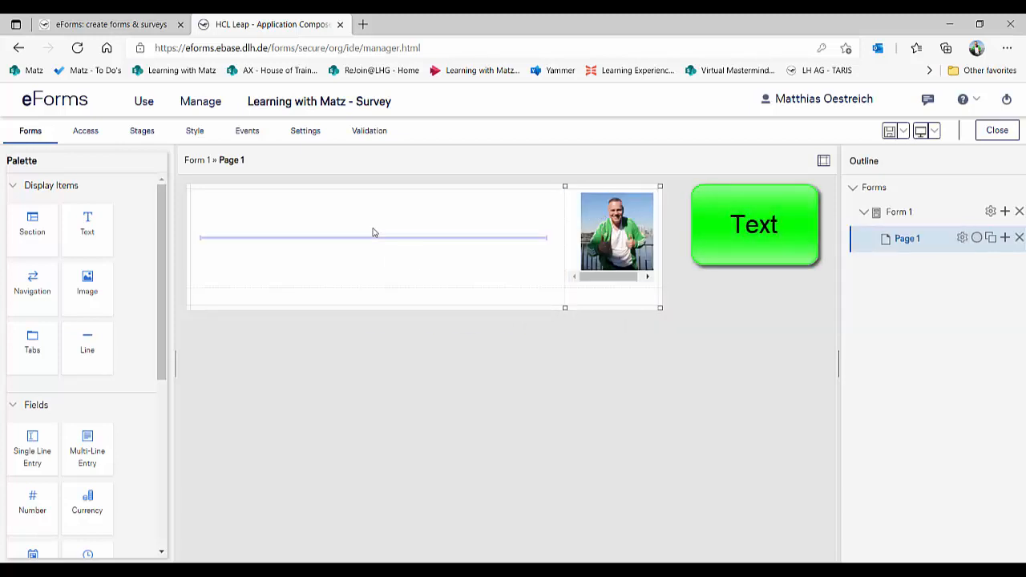
Add a text item beside the image reading "Survey - Learning with Matz", formatted bold at size 18.
left_click_drag(88, 233, 246, 211)
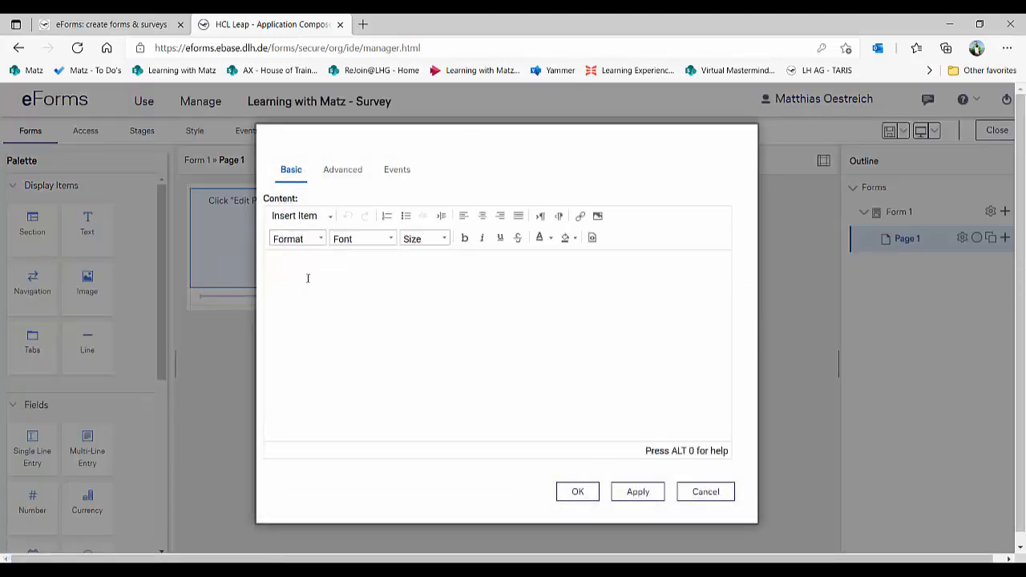
type("Survey - Learning with Matz")
left_click_drag(389, 256, 272, 258)
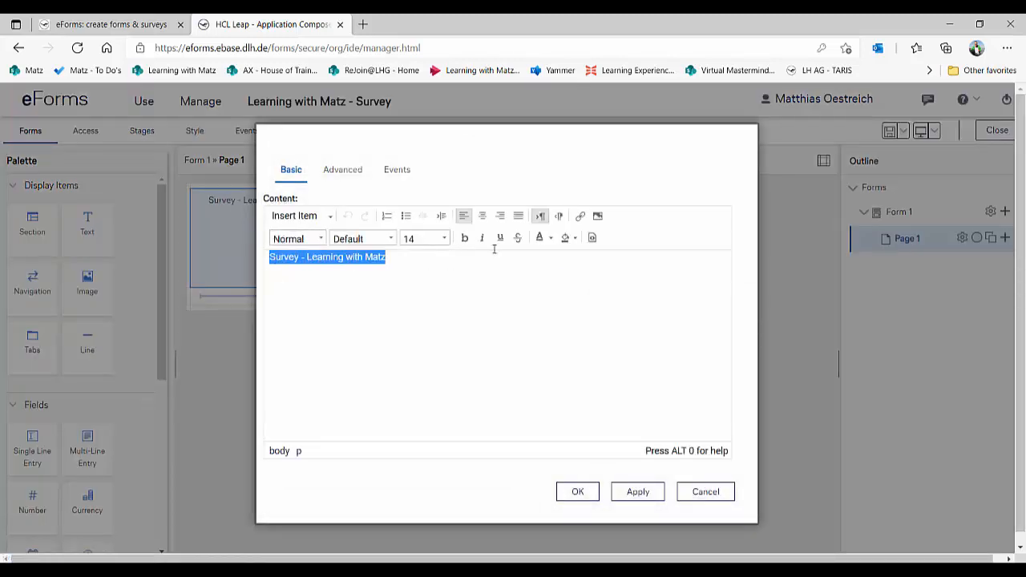
left_click(464, 238)
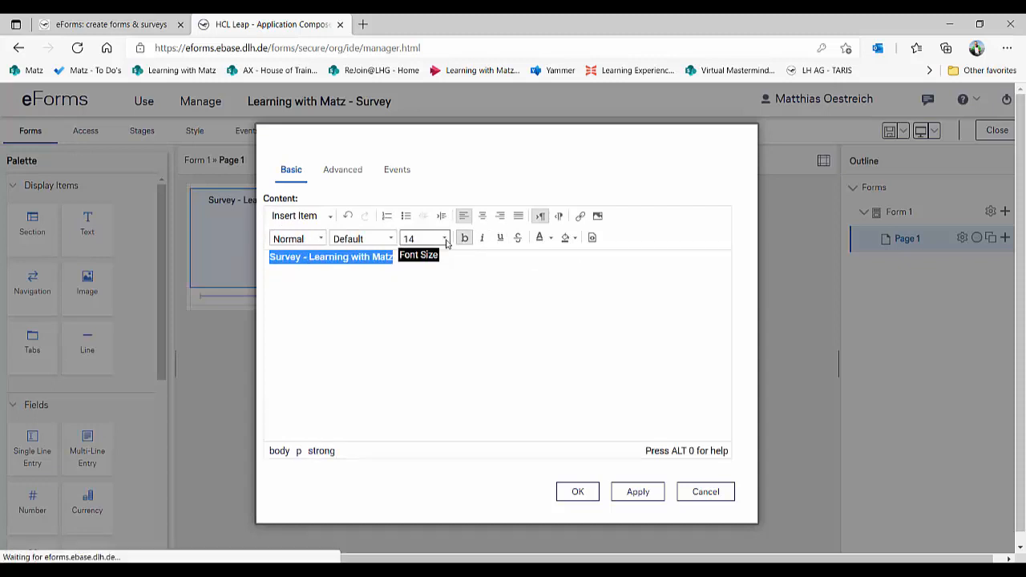
left_click(446, 239)
left_click(423, 319)
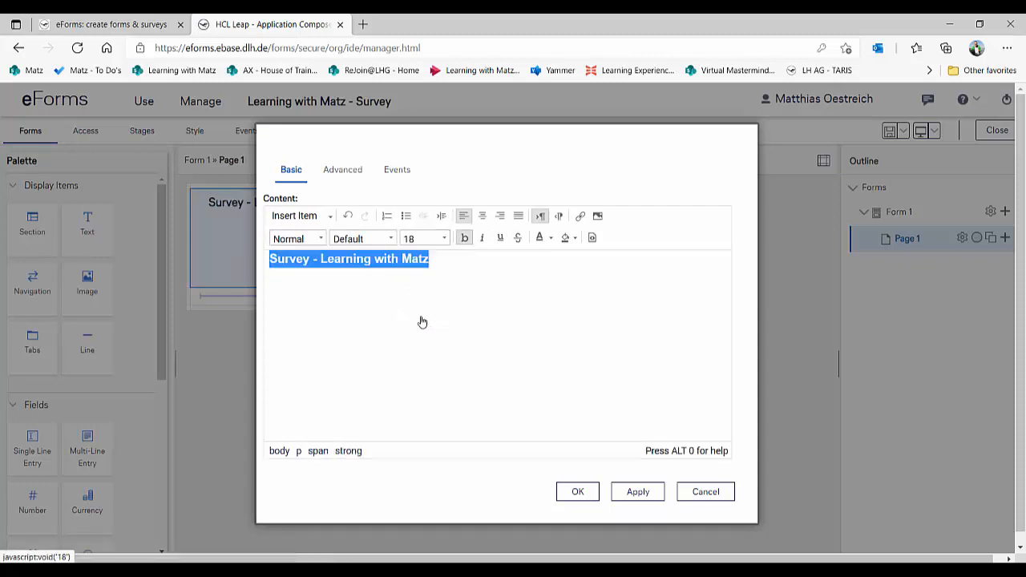
left_click(576, 490)
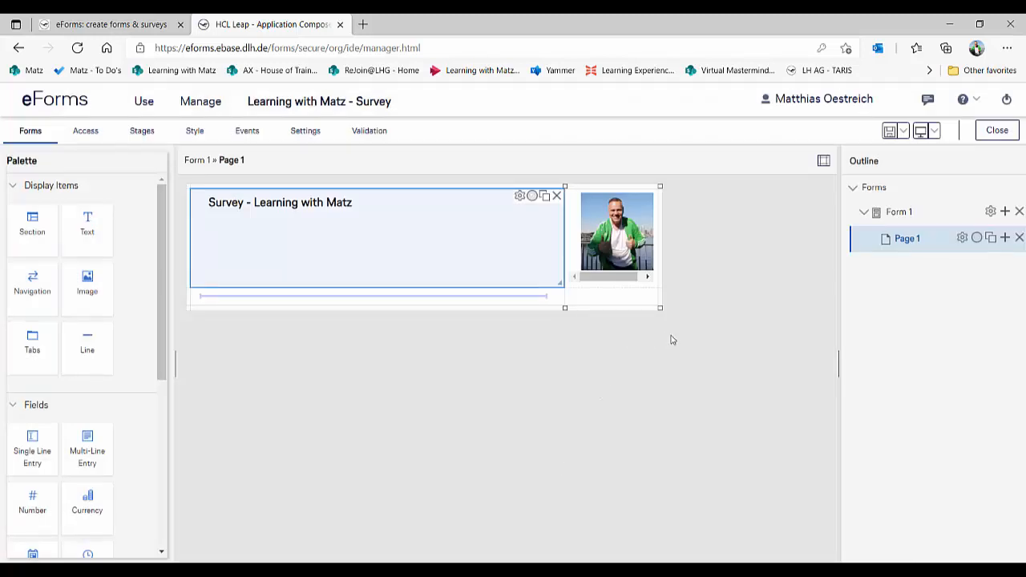
Add a single line entry below the heading, labelled "Which Learning offer of "Learning with Matz" was the one you watched lately?".
scroll(87, 445, "down", 1)
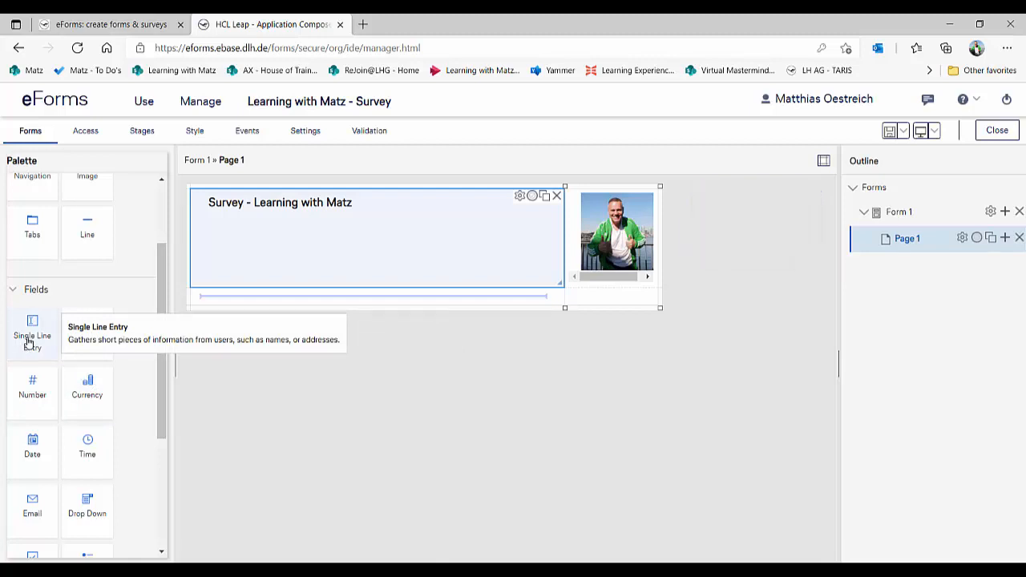
left_click_drag(28, 343, 215, 303)
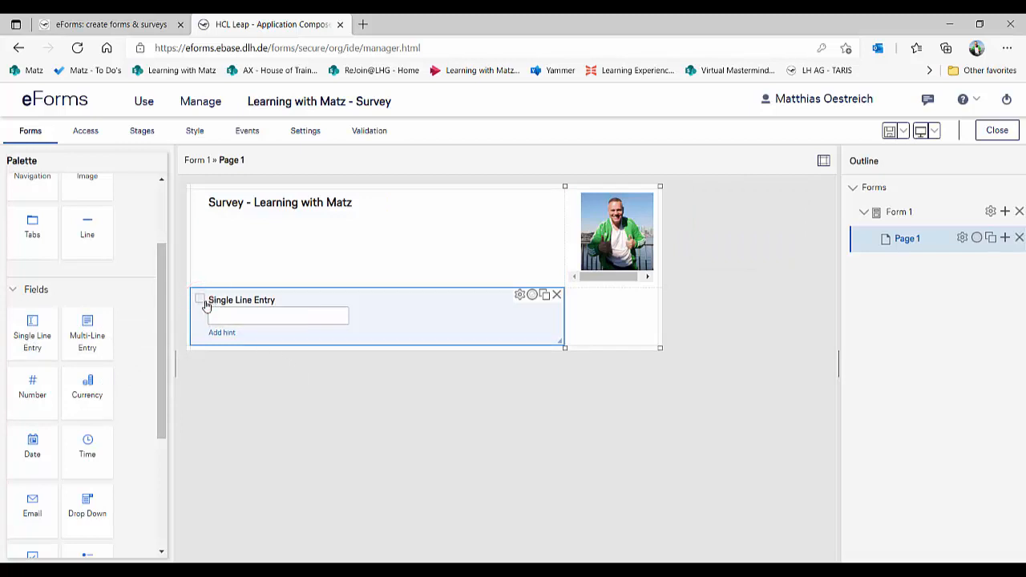
left_click(274, 301)
type("Which Learning offer of \"Learning with Matz\" was the one you watched")
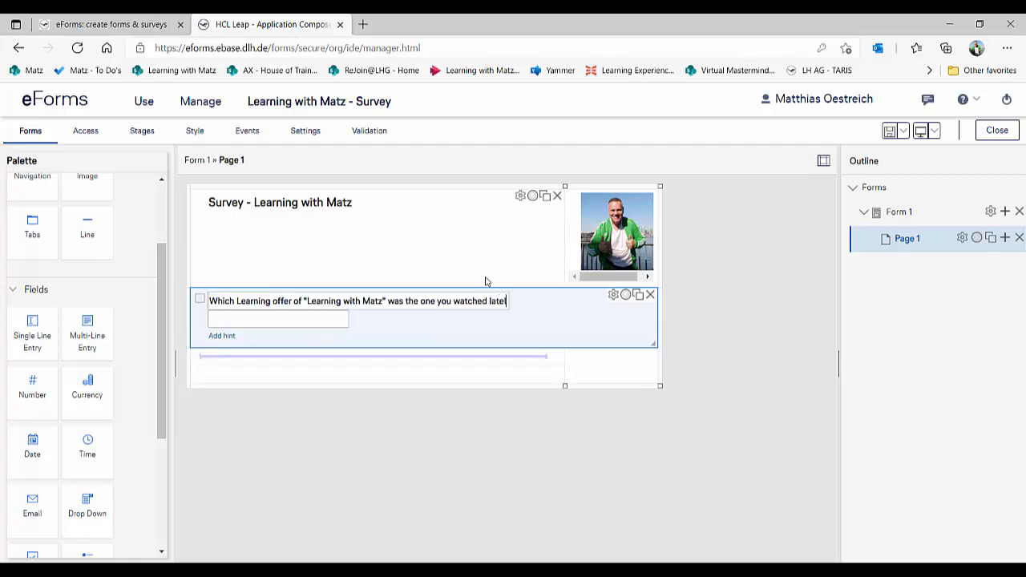
type("y?")
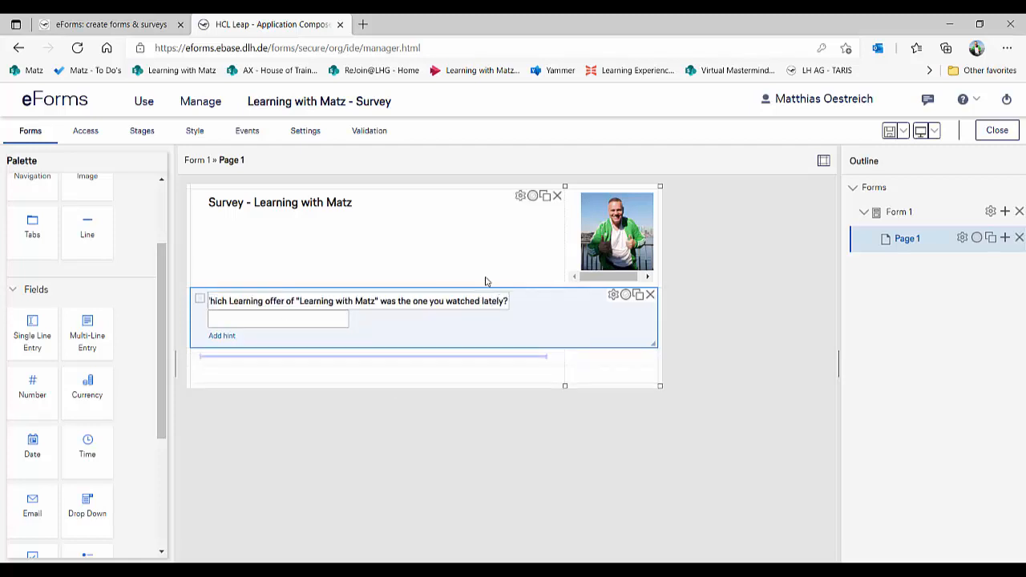
Set the single line entry about the lately watched learning offer to full width and accept its properties.
left_click(573, 319)
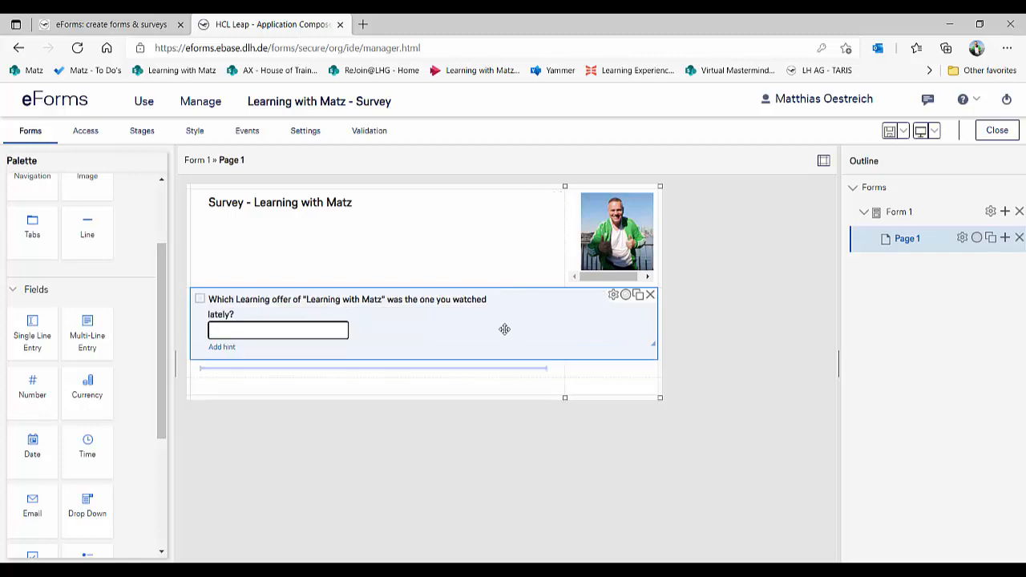
left_click(614, 294)
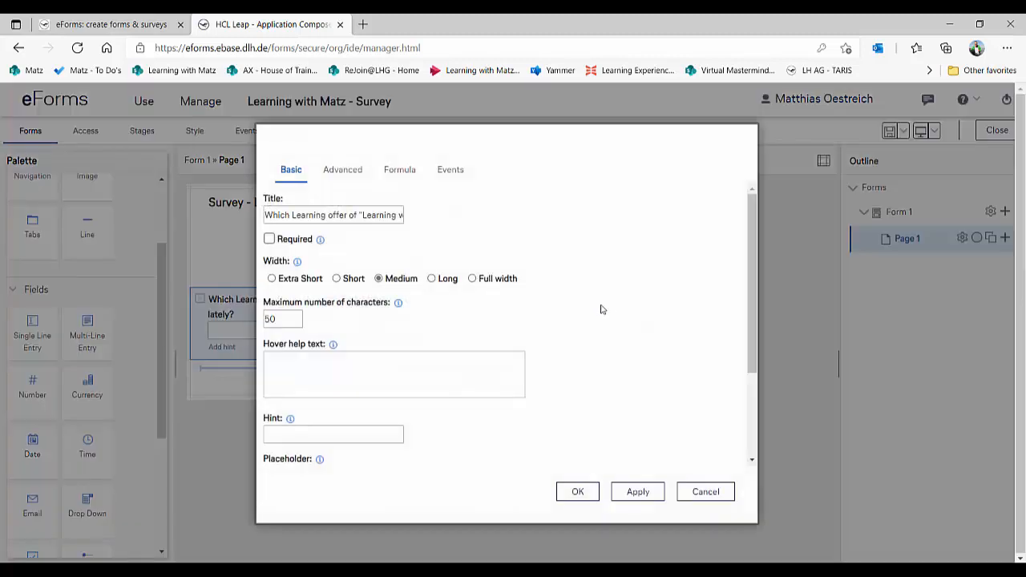
left_click(472, 278)
left_click(590, 495)
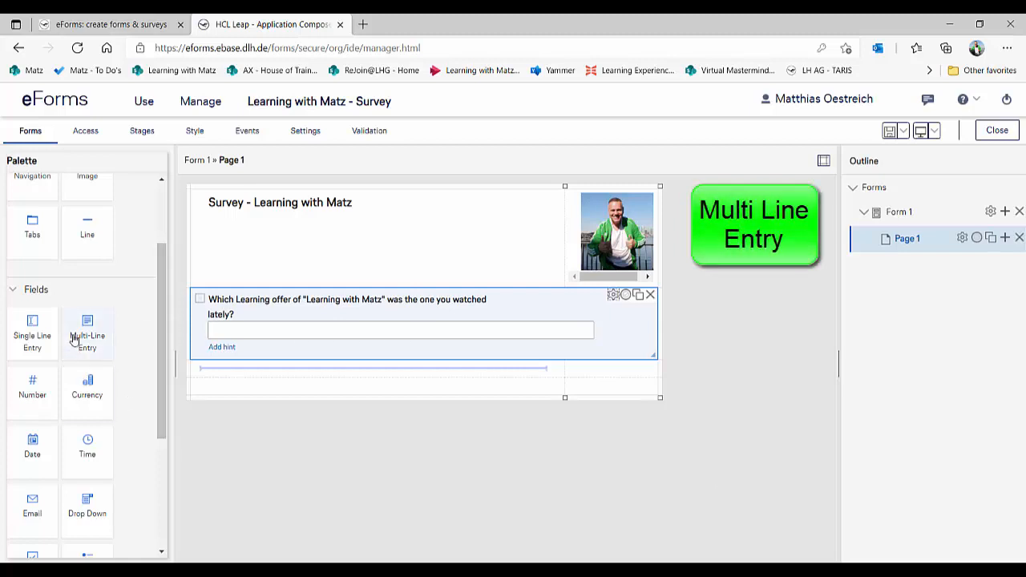
Add a multi-line entry below the single line entry and set its width to full width.
left_click_drag(73, 338, 241, 368)
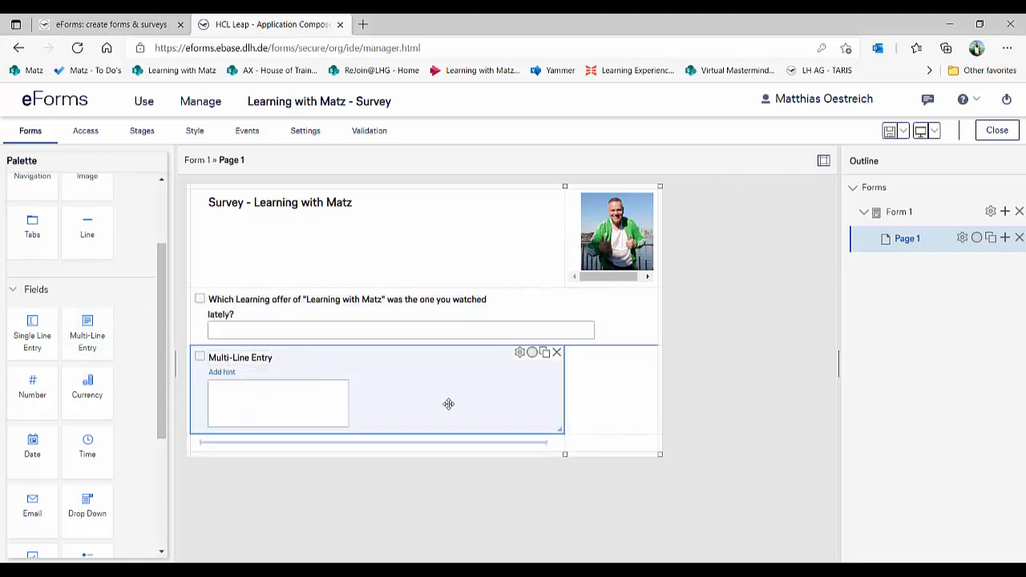
left_click(520, 354)
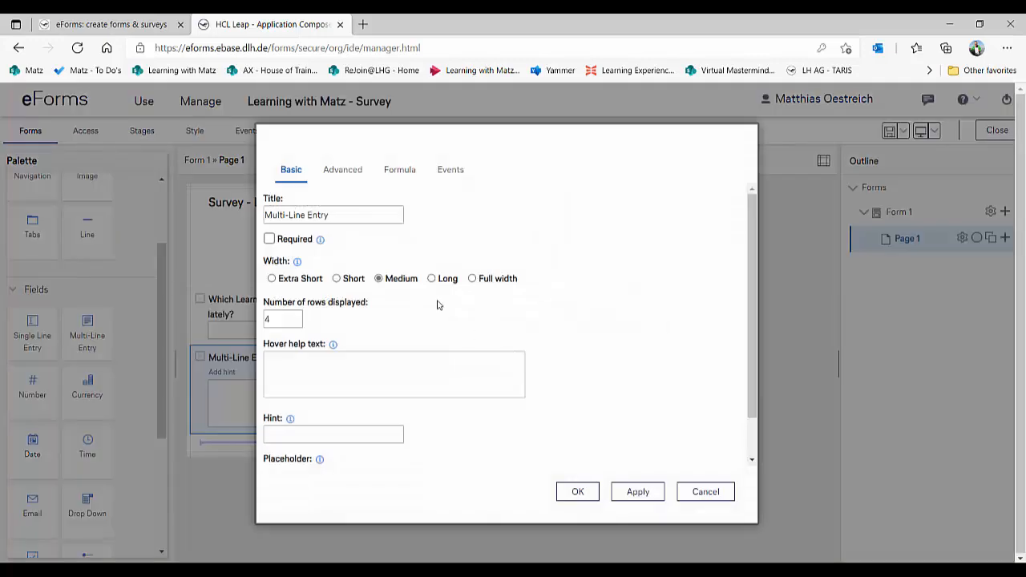
left_click(482, 280)
left_click(577, 492)
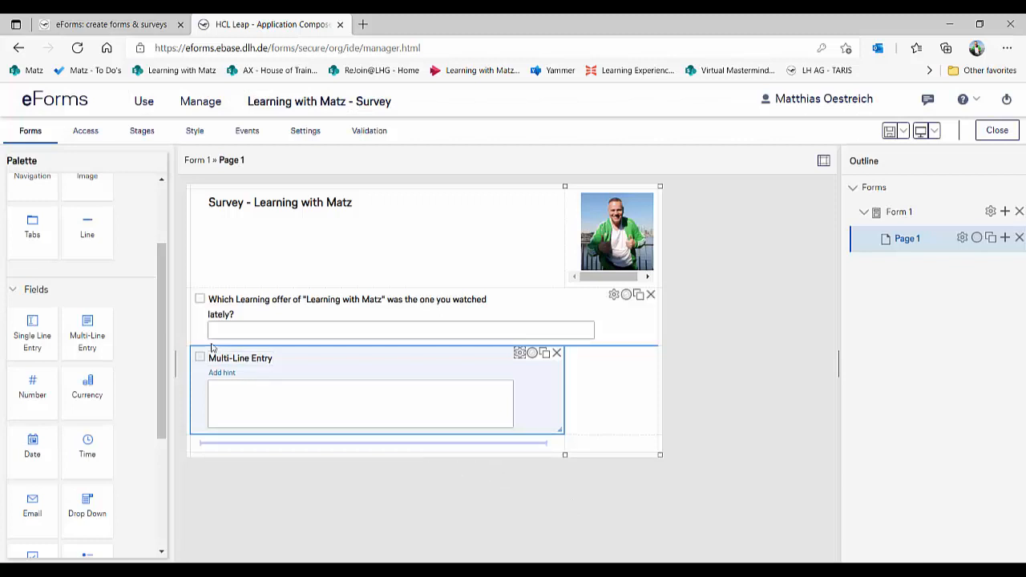
Label the new multi-line entry "Did the Learning material provided to you, help you to solve your problem or ease your daily work?".
left_click(232, 357)
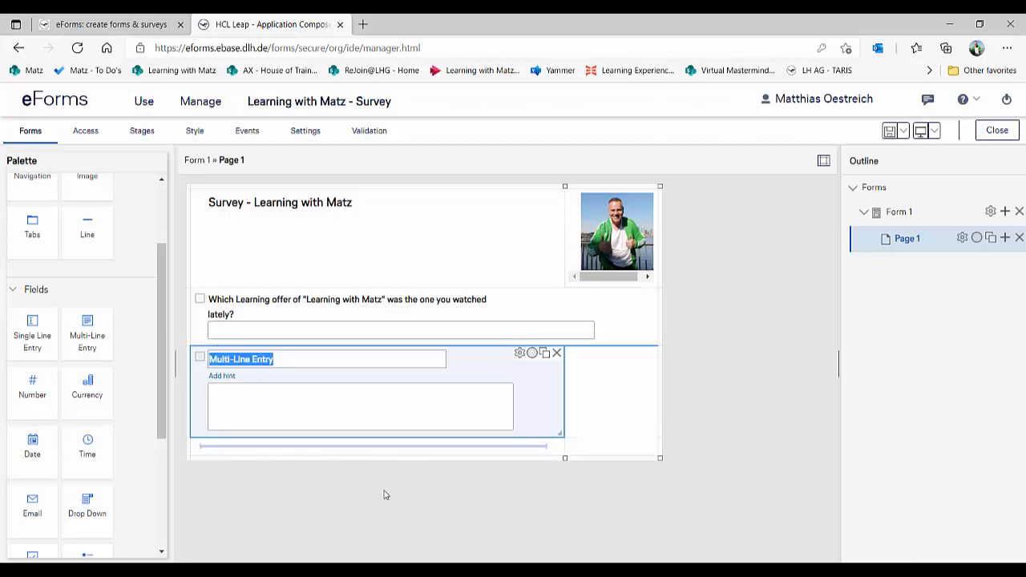
type("Did the Learning")
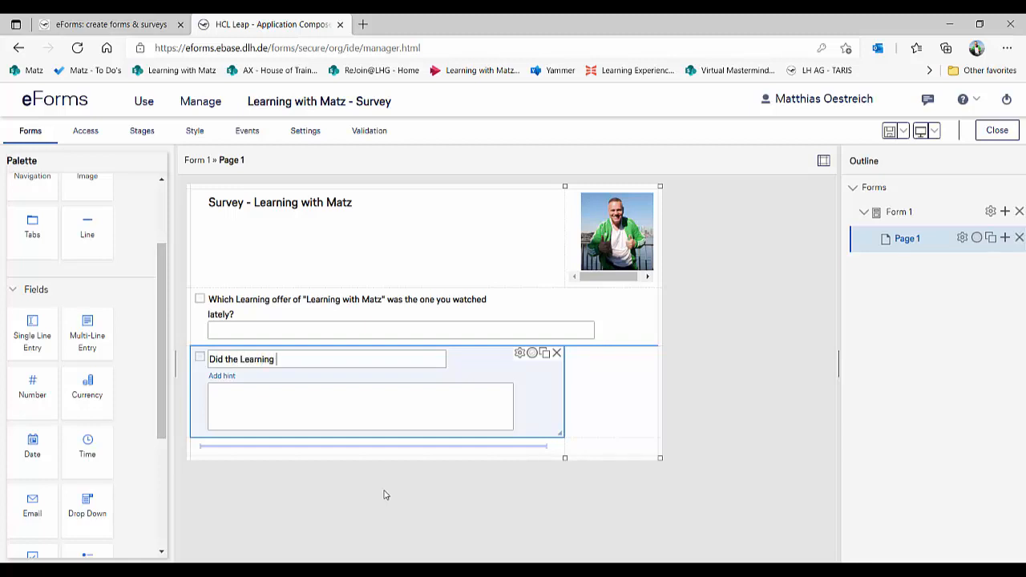
type("mat")
type("erial provided to you, help you to solve your problem or ease your daily work?")
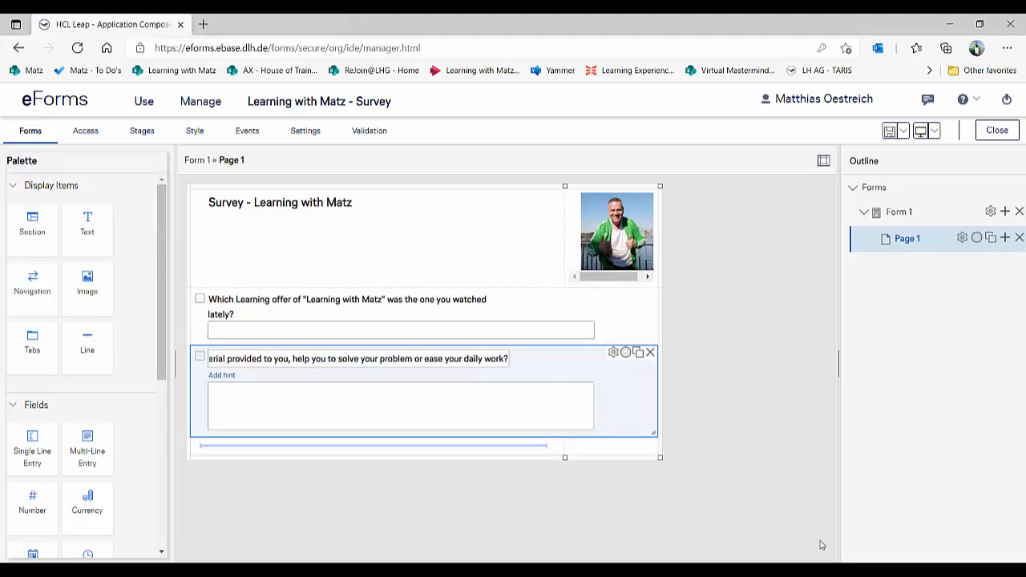
left_click(675, 451)
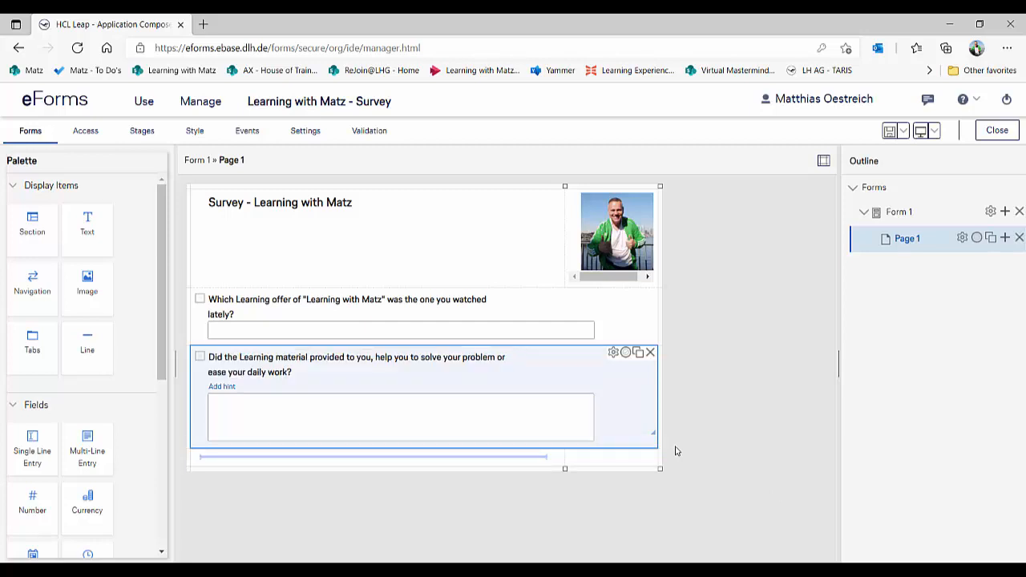
Add a two-column-wide Select Many field below, titled "Which of the "Learning with Matz" Tutorial Videos and Handouts did you watch or read thru?".
left_click_drag(162, 364, 165, 485)
scroll(163, 493, "down", 1)
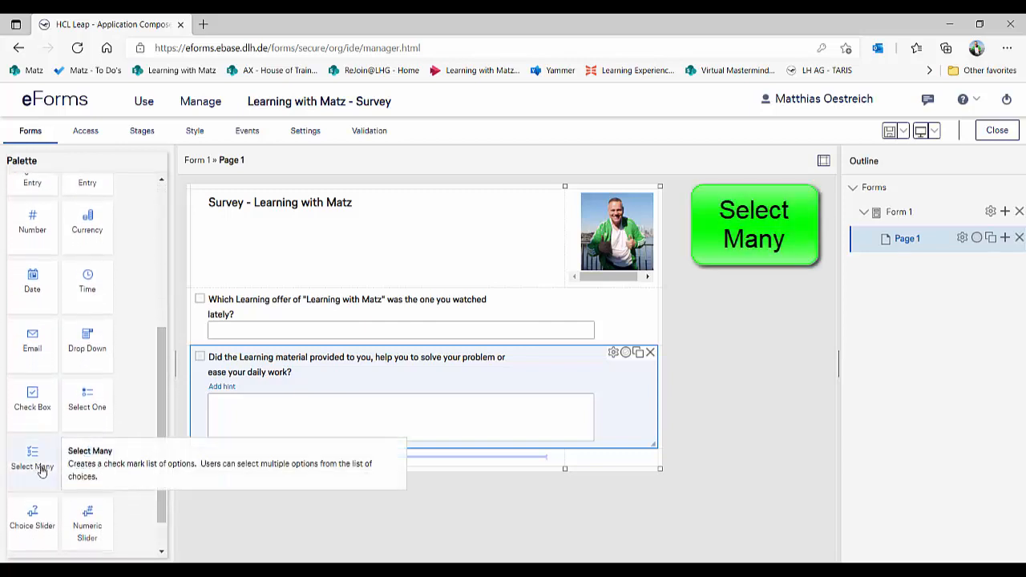
left_click_drag(46, 474, 272, 449)
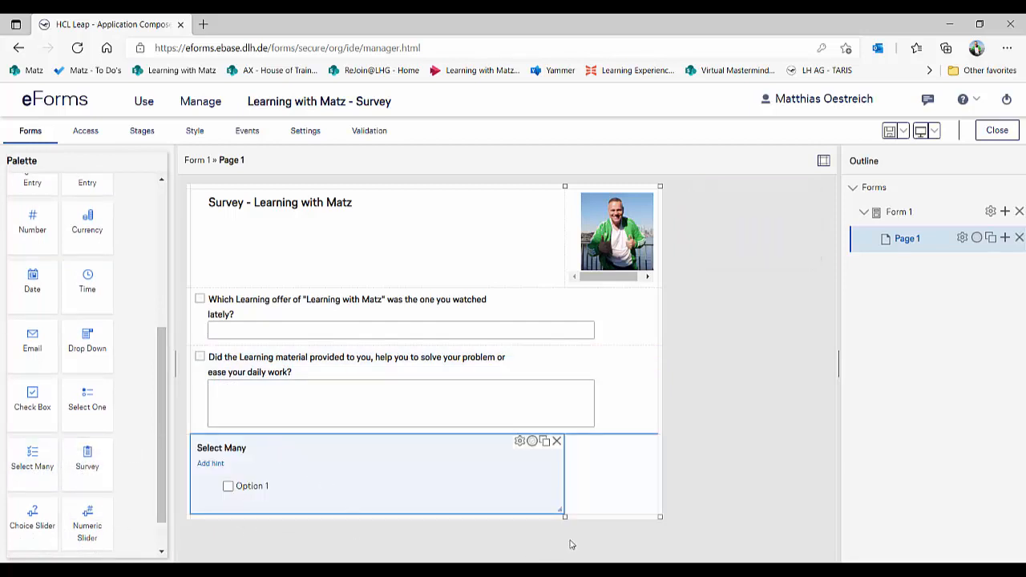
left_click_drag(560, 509, 662, 515)
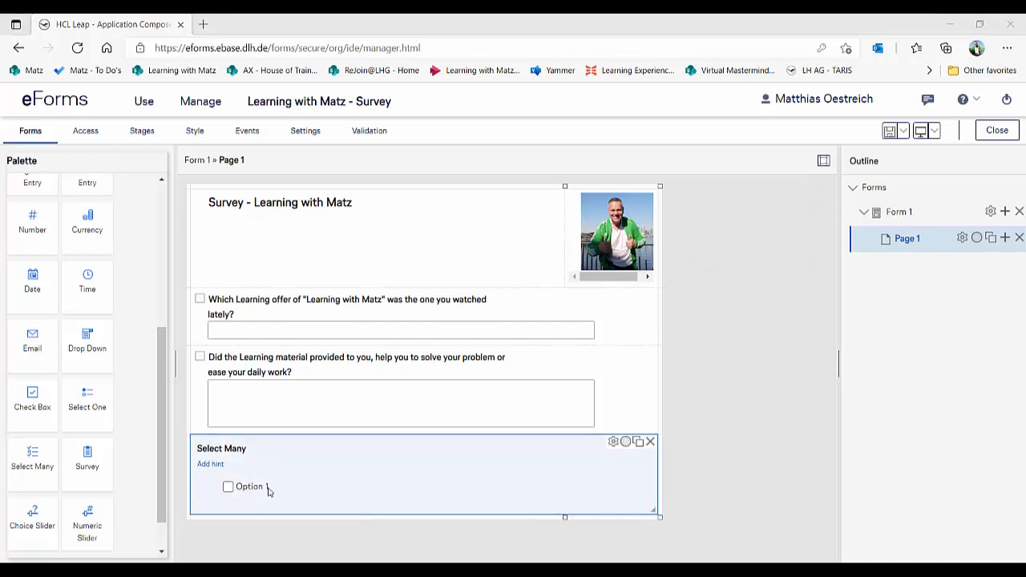
left_click(218, 448)
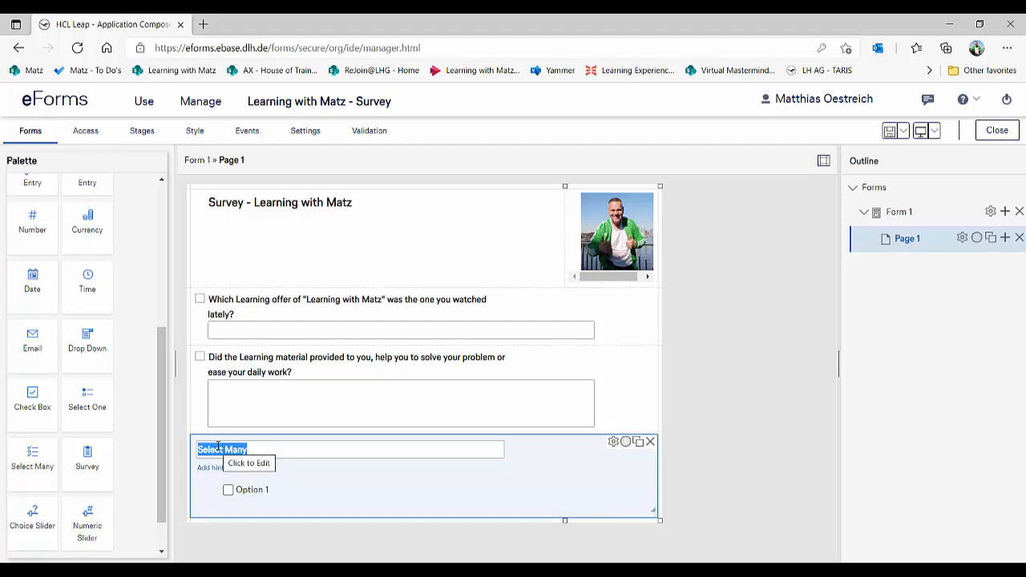
key("ctrl+v")
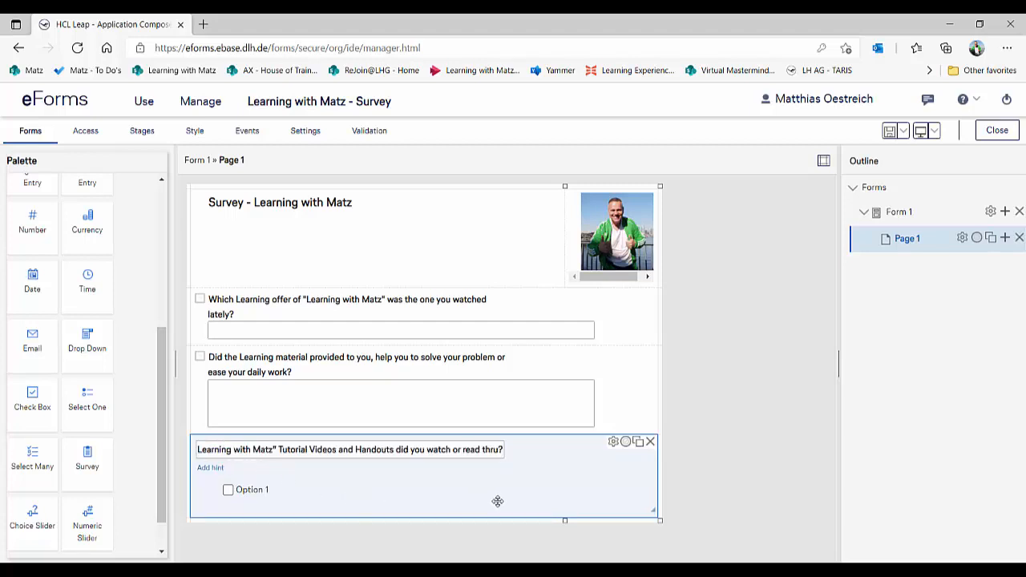
Define the Select Many field's first two options as "Microsoft ToDo - the basics (O365)" and "Microsoft Word - Tips, Hacks & Tricks (advanced)".
left_click(612, 443)
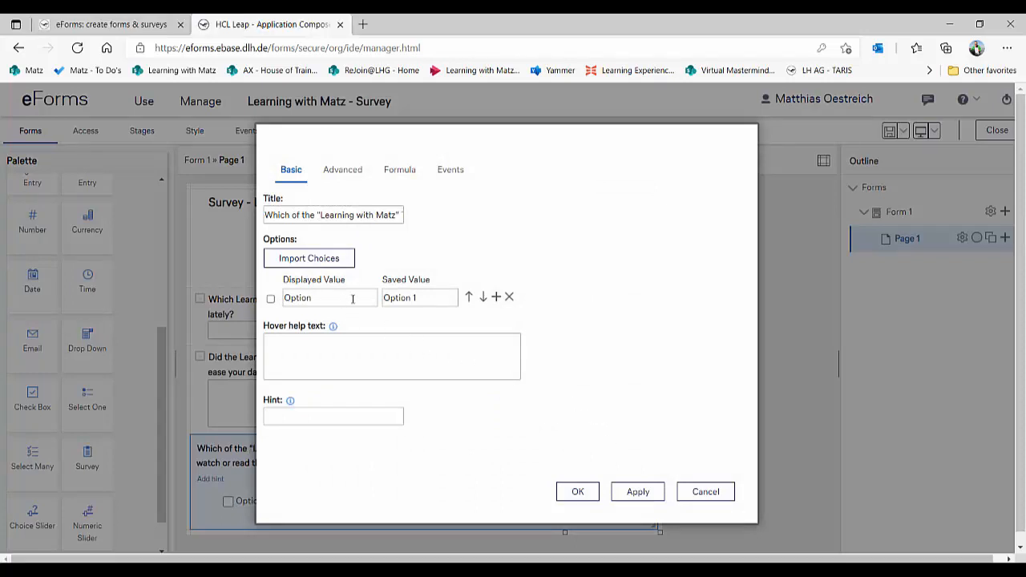
triple_click(352, 299)
key("BackSpace")
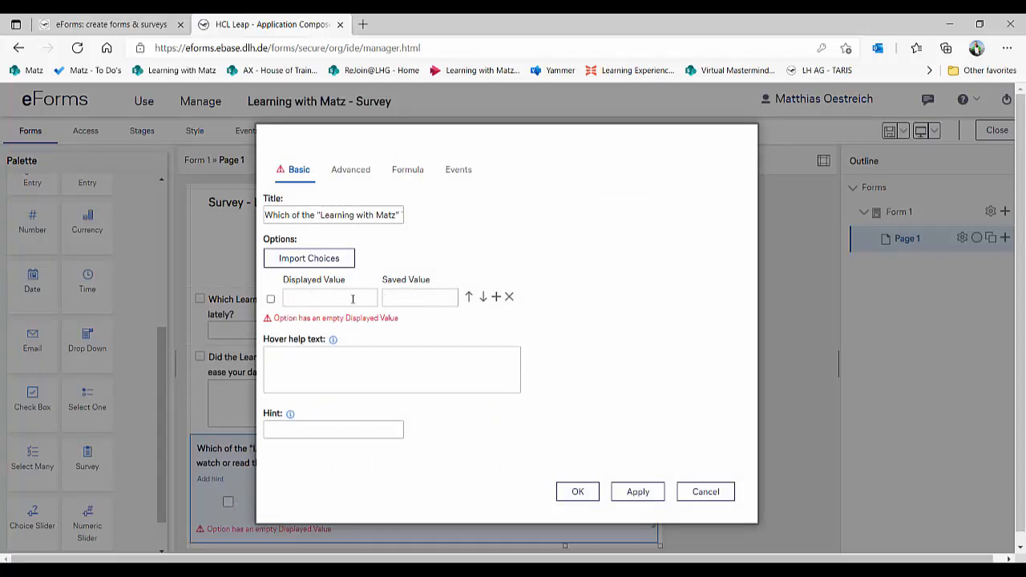
type("\"Microsoft ToDo - the basics (O365)\"")
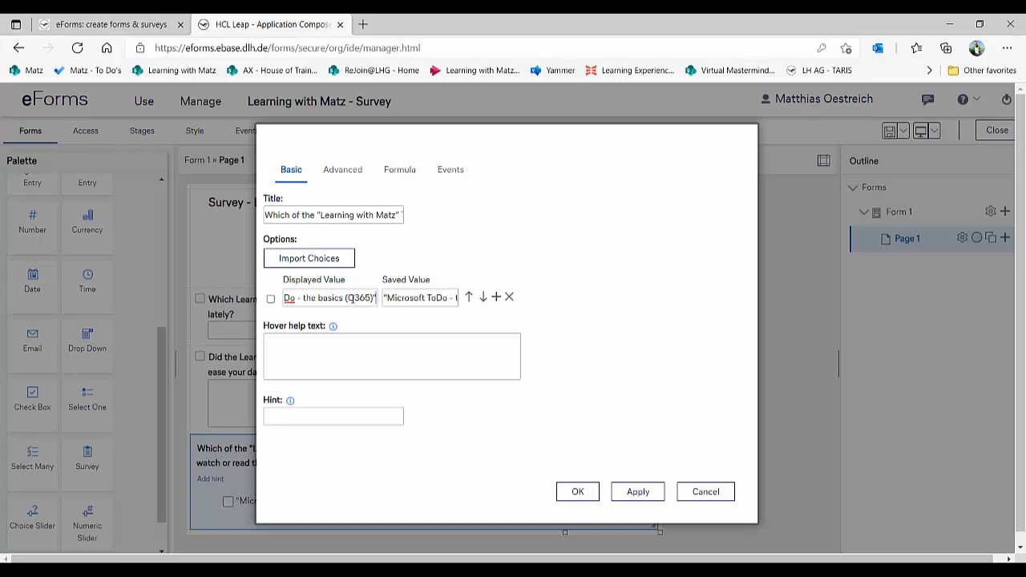
left_click(496, 297)
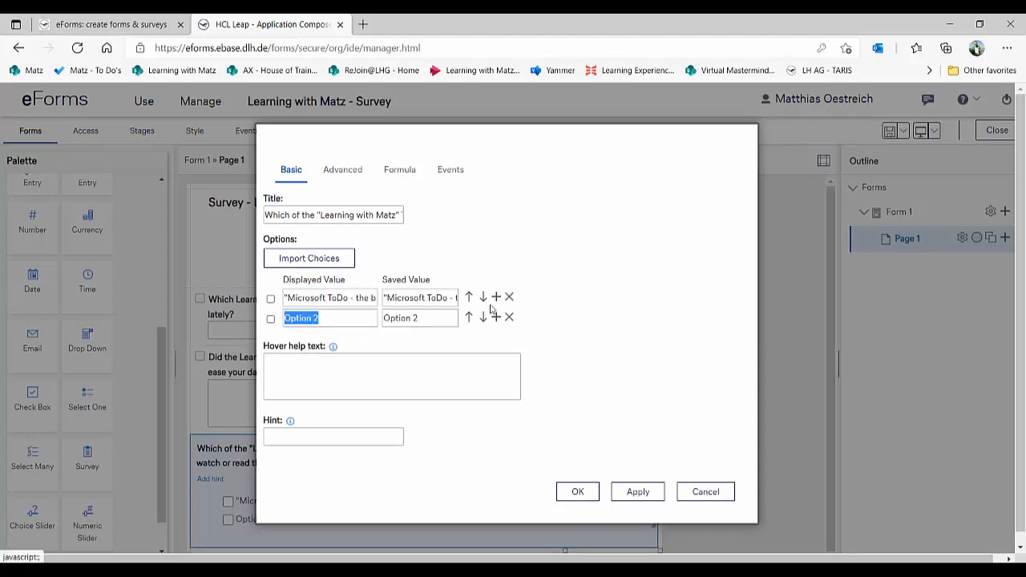
type("\"Microsoft Word - Tips & Tricks (advanced)\"")
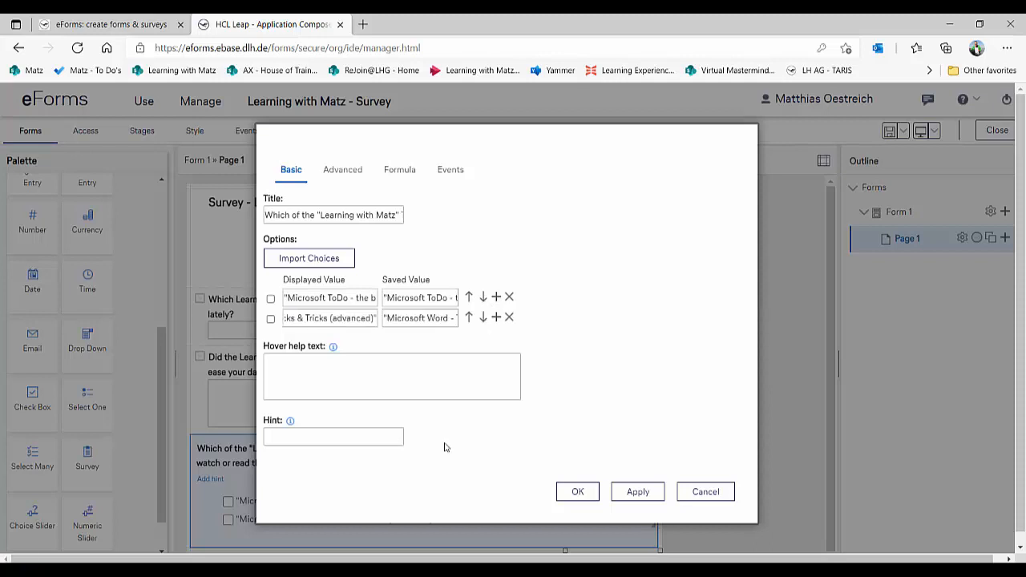
Add the remaining learning offers as options, from "PowerPoint - Tips & Tricks" through the Facilitator or Moderator tips, and accept the field properties.
left_click(496, 318)
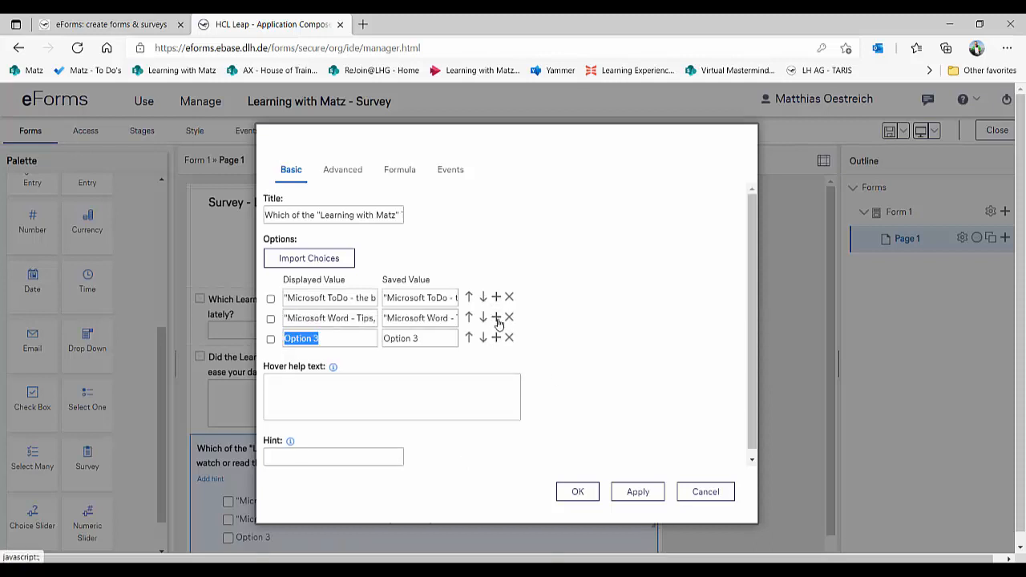
key("ctrl+v")
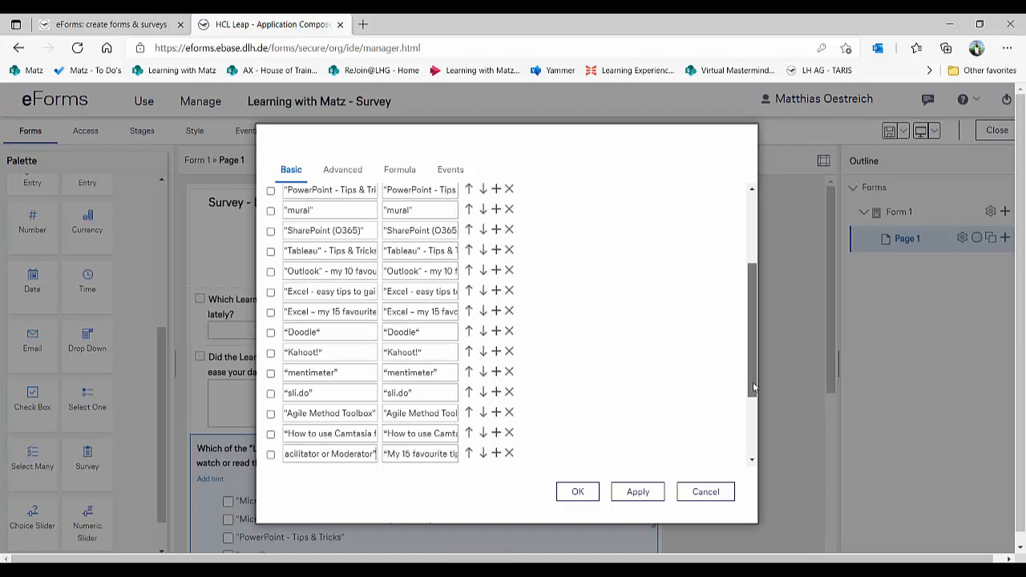
left_click_drag(756, 386, 739, 409)
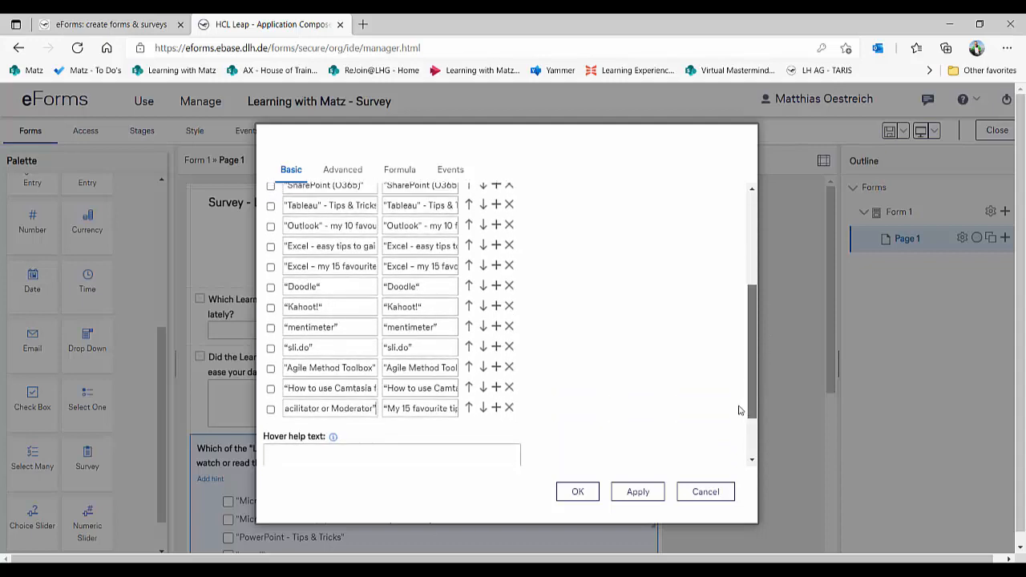
left_click(579, 496)
Add another multi-line entry below the Select Many field and stretch it across both page columns.
scroll(744, 461, "down", 2)
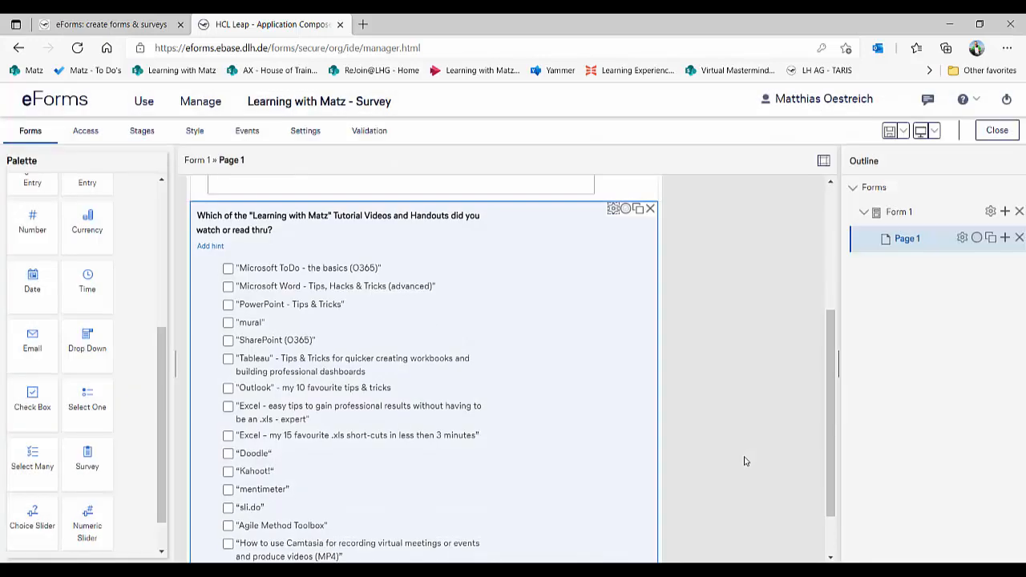
scroll(744, 461, "down", 2)
scroll(89, 337, "up", 2)
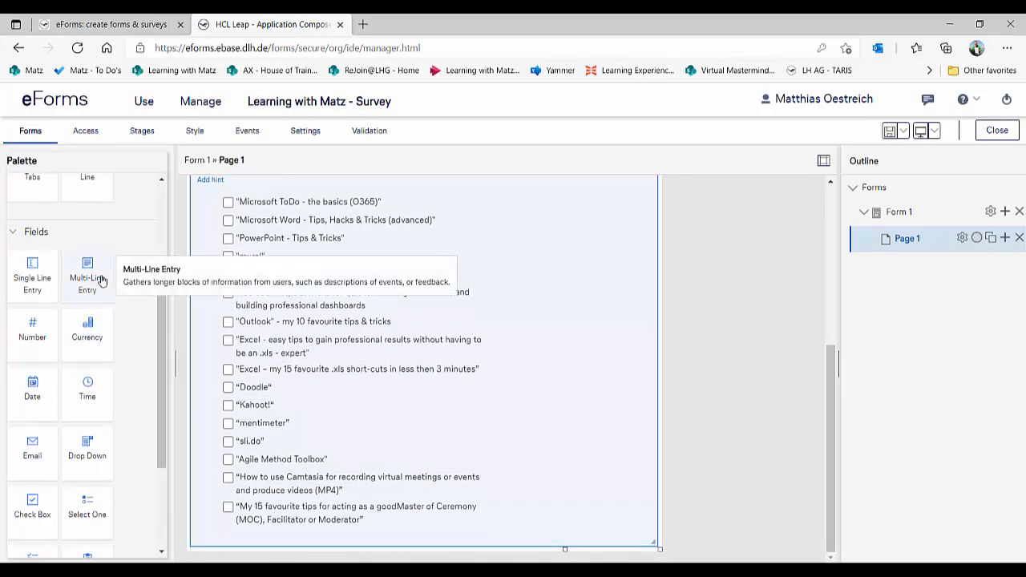
left_click_drag(97, 279, 287, 556)
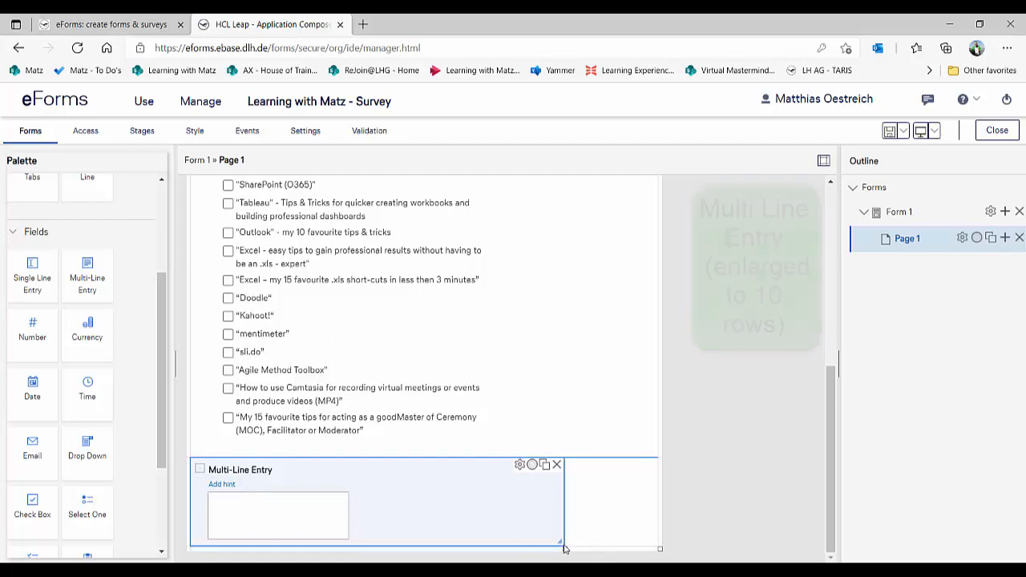
left_click_drag(564, 547, 645, 545)
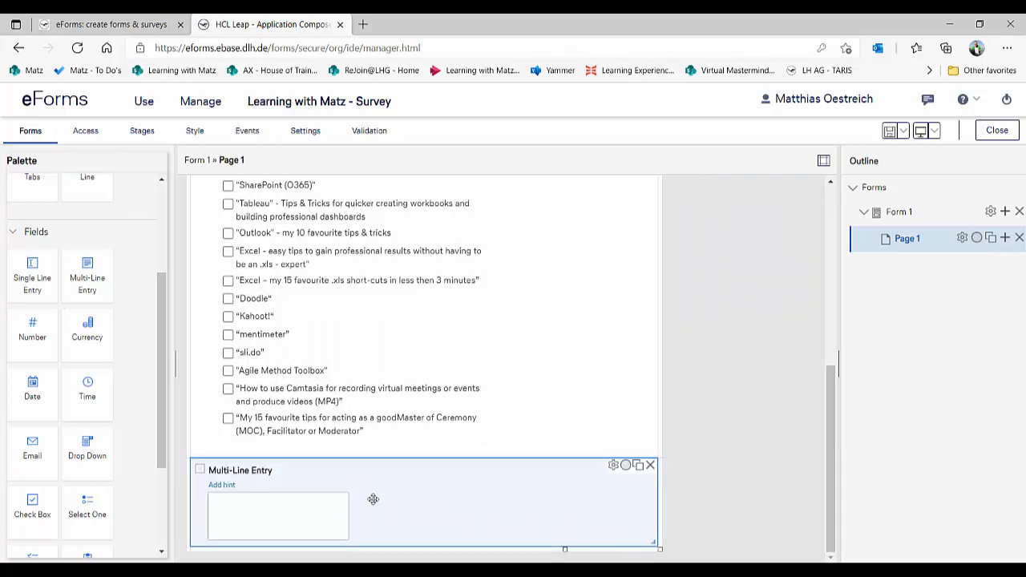
Set the last multi-line entry to full width with 10 displayed rows and accept its properties.
left_click(613, 465)
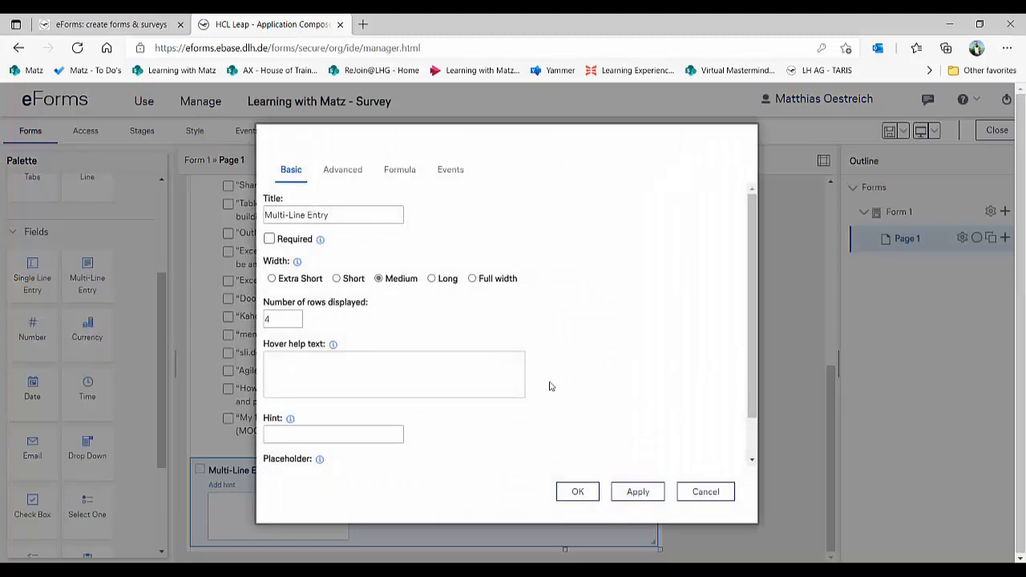
left_click(478, 280)
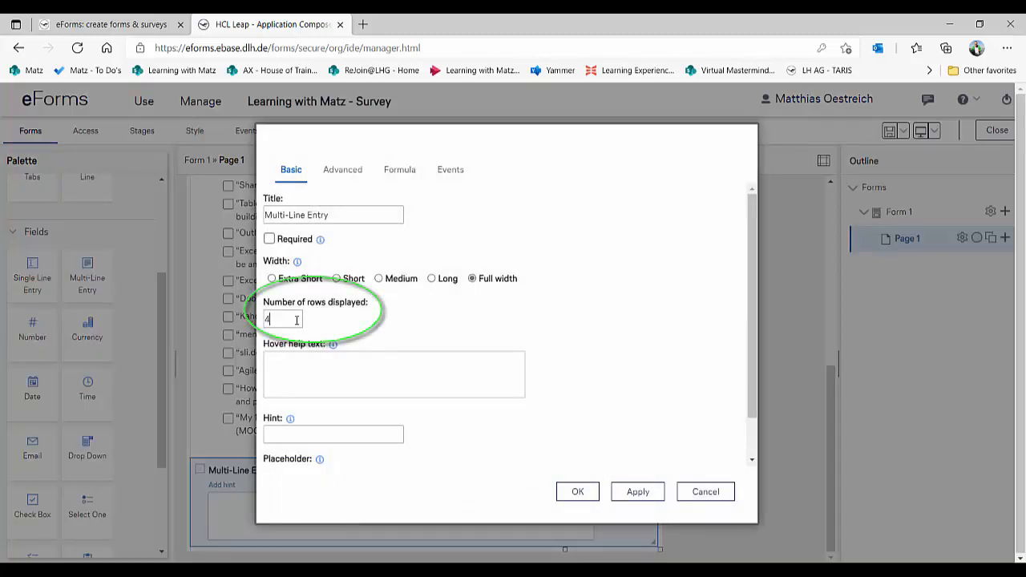
key("BackSpace")
type("10")
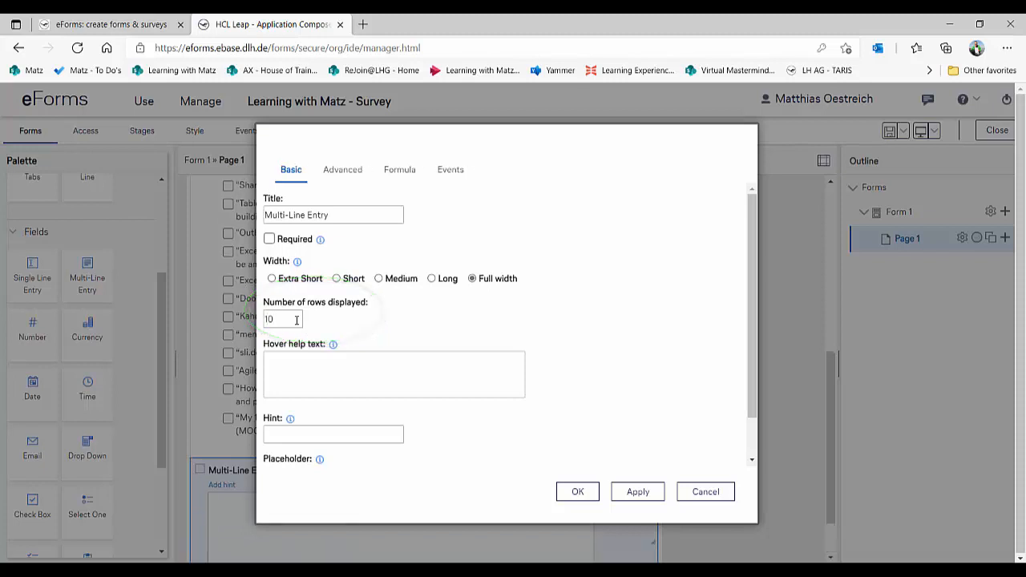
left_click(591, 493)
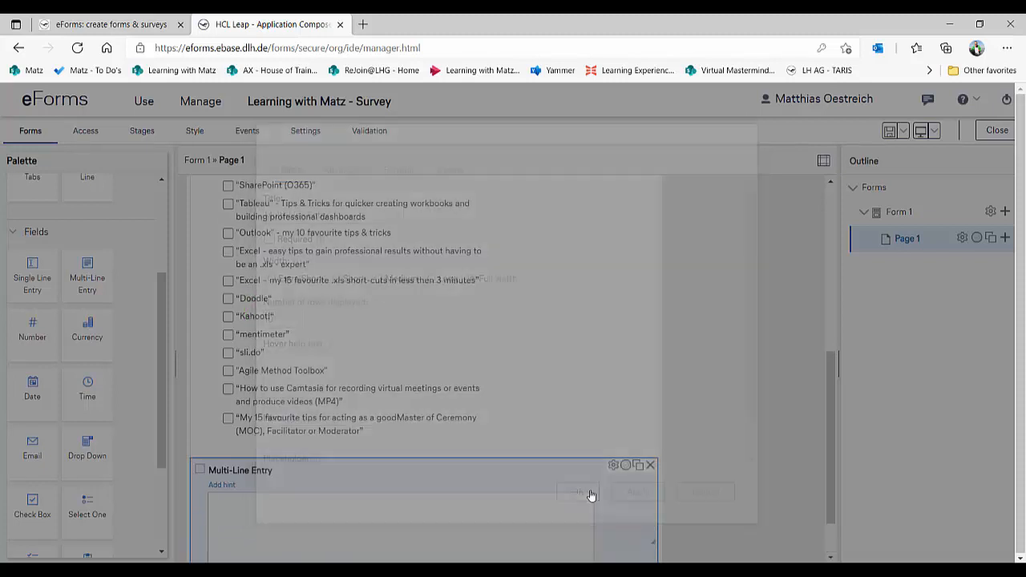
Label the last multi-line entry "Do you need more? Anything I can produce for you and your fellow LHG colleagues in the future?".
scroll(417, 501, "down", 1)
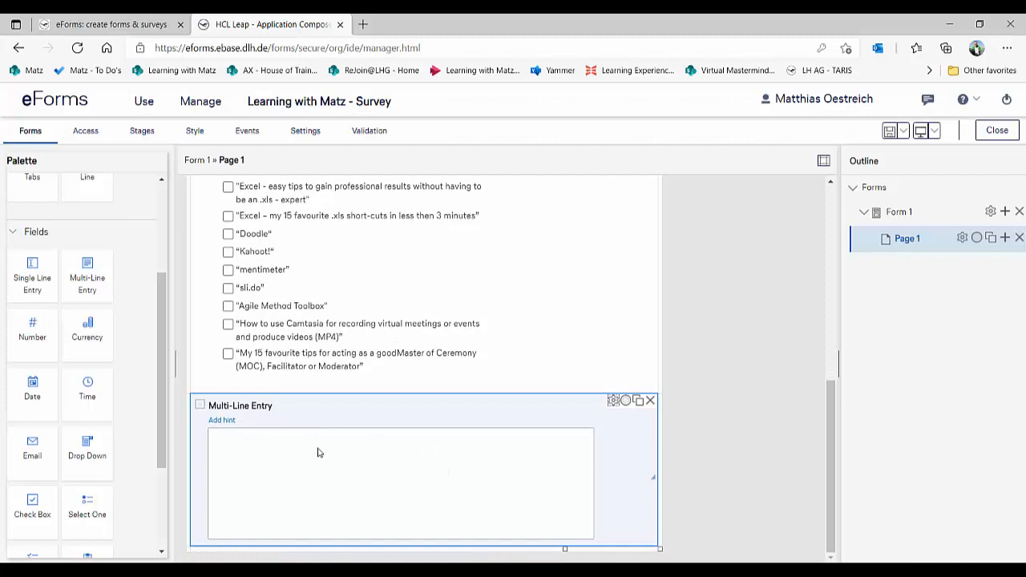
left_click(271, 407)
key("ctrl+a")
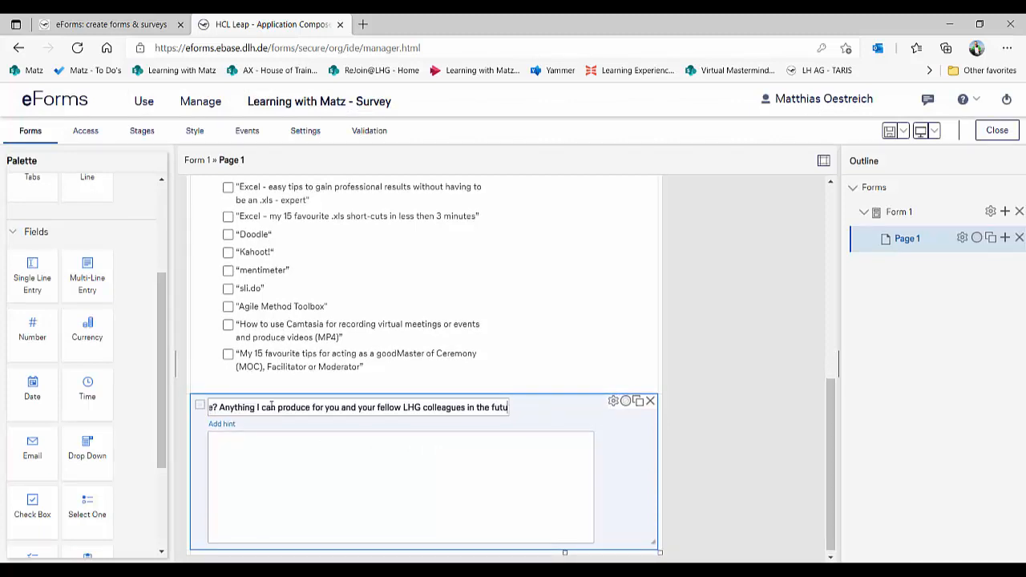
type("re?")
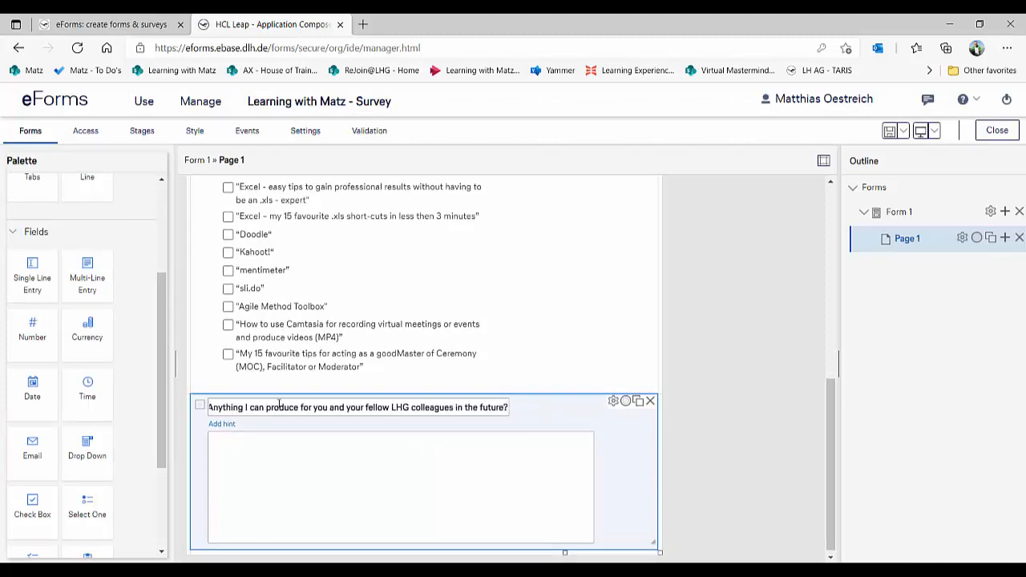
left_click(680, 474)
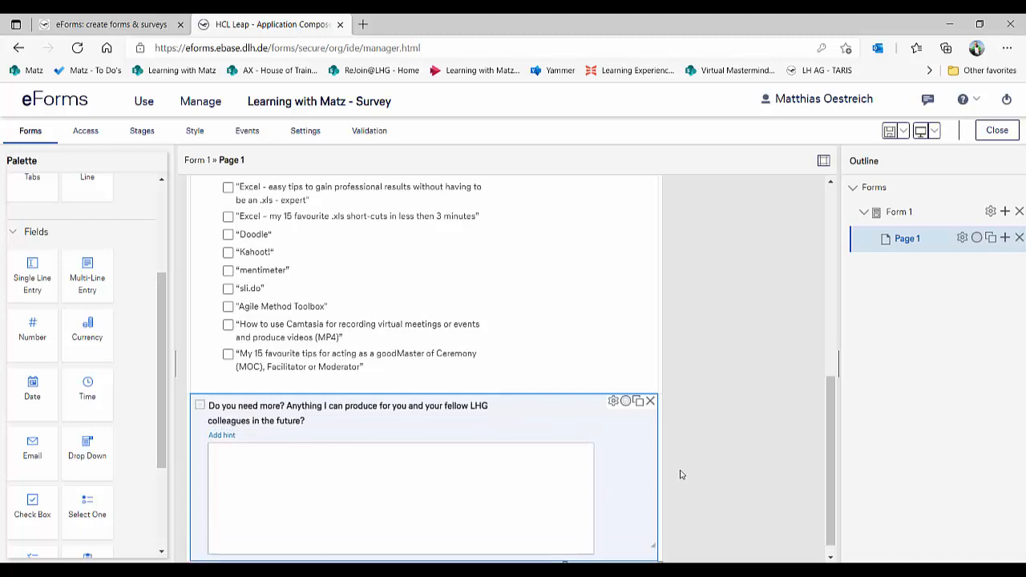
Add a choice slider below the last multi-line entry and stretch it across both page columns.
scroll(741, 449, "down", 1)
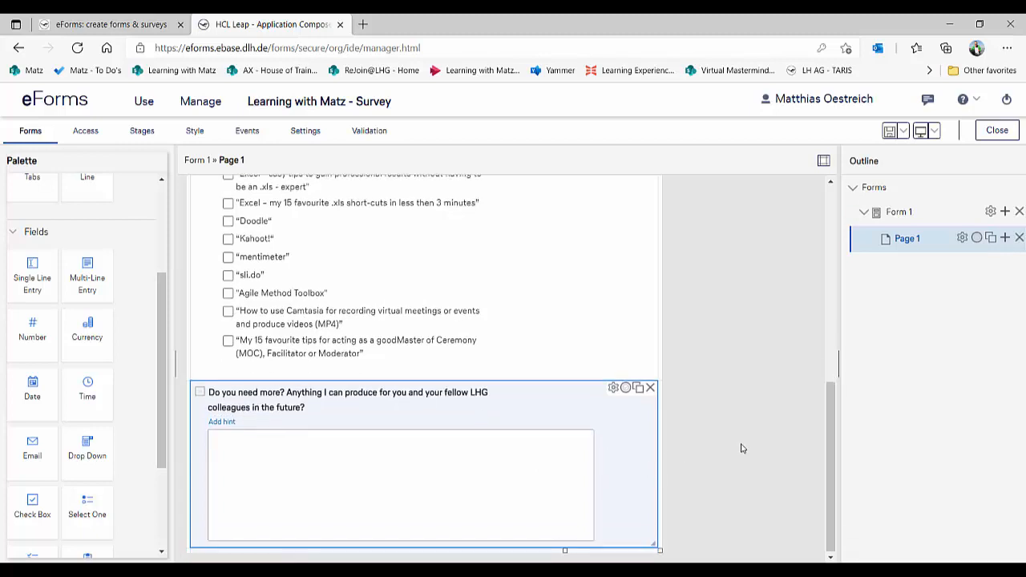
scroll(80, 392, "down", 4)
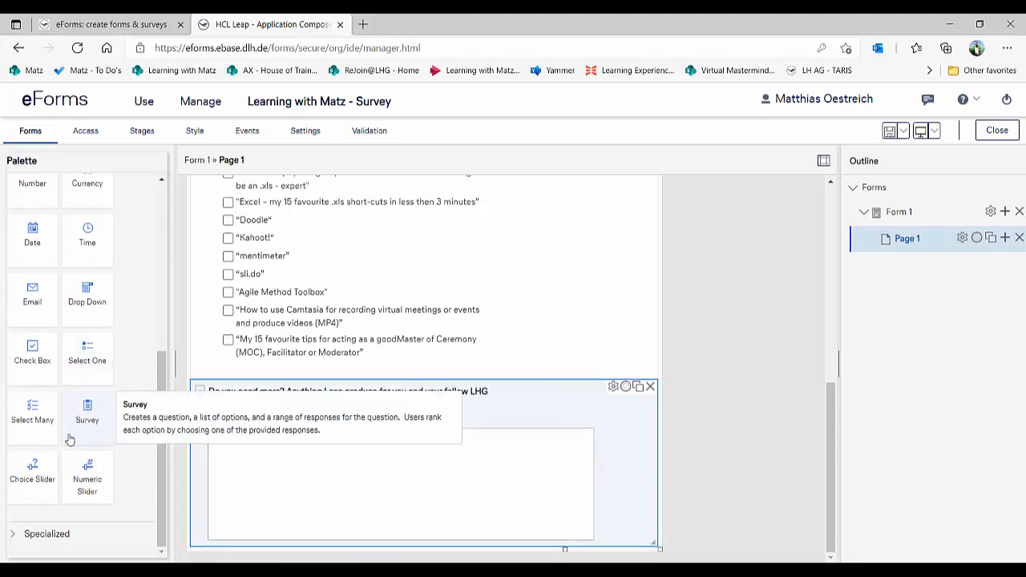
left_click_drag(62, 480, 231, 545)
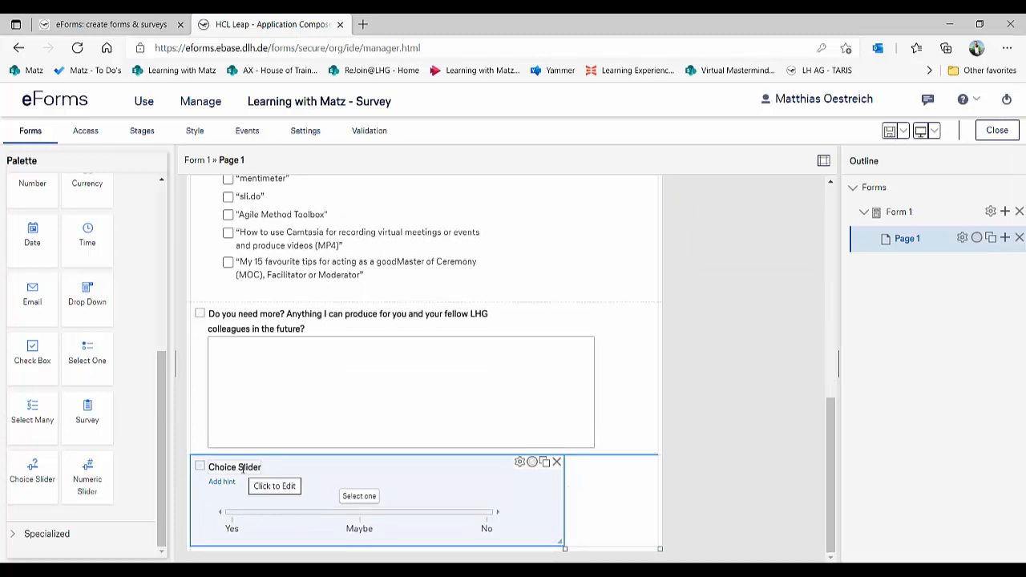
left_click_drag(563, 546, 645, 550)
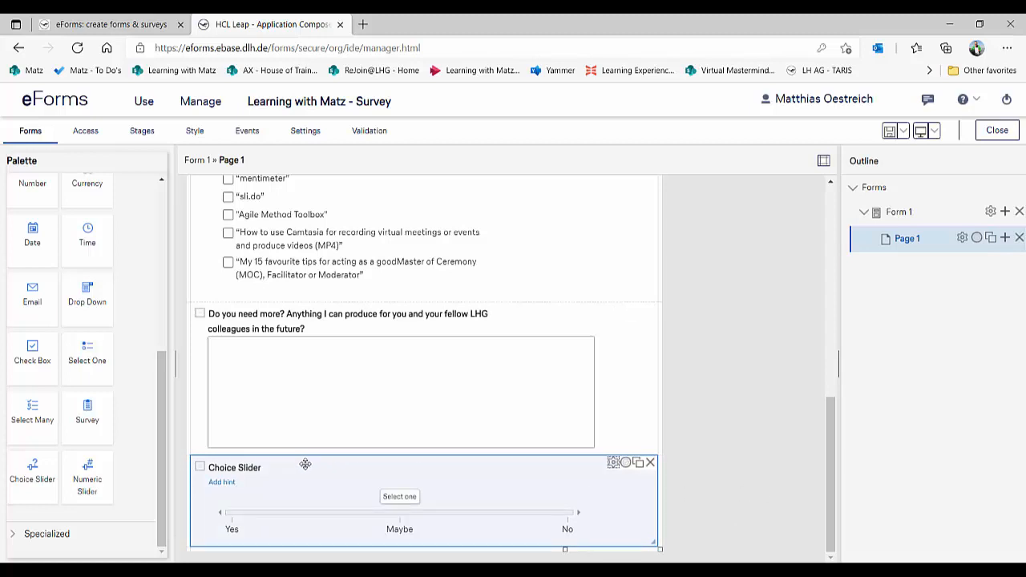
Label the choice slider "How would you rate the value of "Learning with Matz" for LHG colleagues?".
left_click(259, 468)
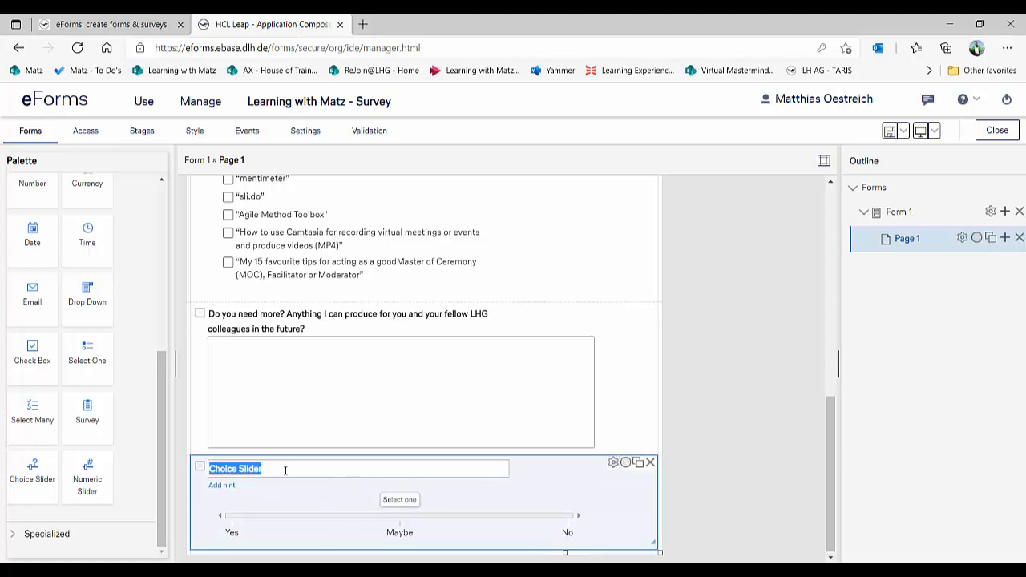
type("Ho")
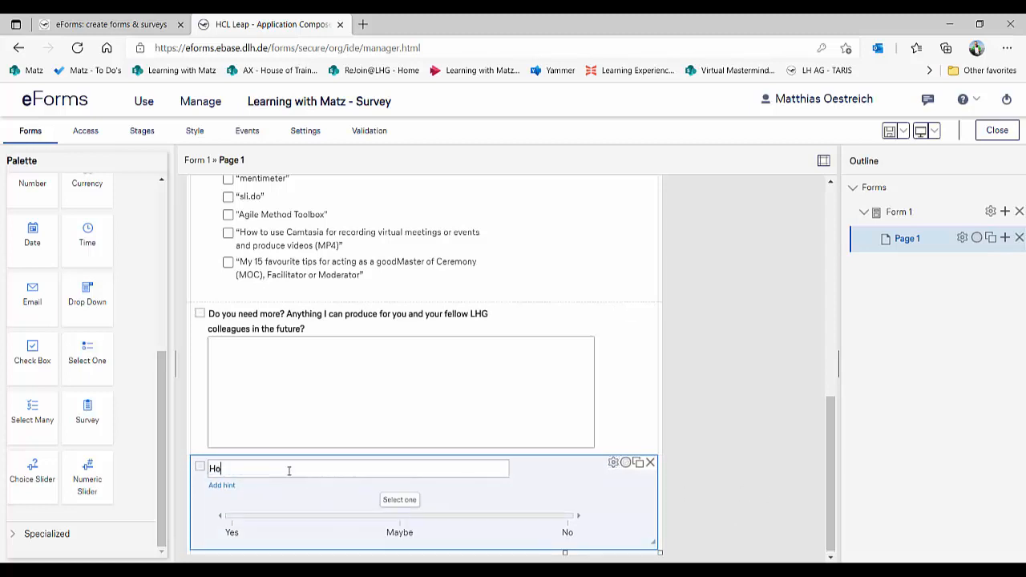
type("w would you rate the value of \"Learning with Matz\" for LHG colleagues?")
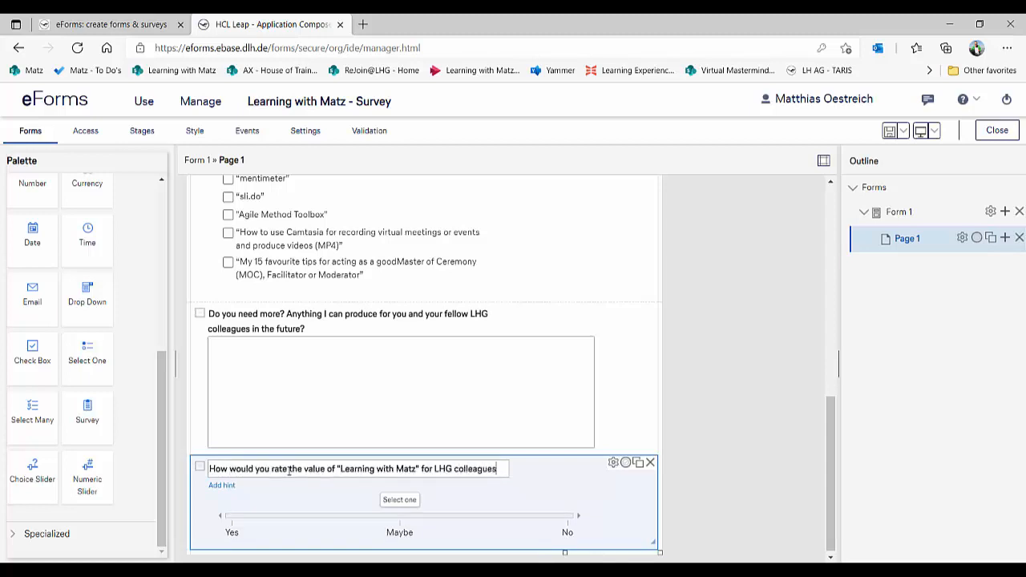
Set the value slider's options to "never needed it so far", "nice to have .." and "it is very helpful", and accept its properties.
left_click(613, 464)
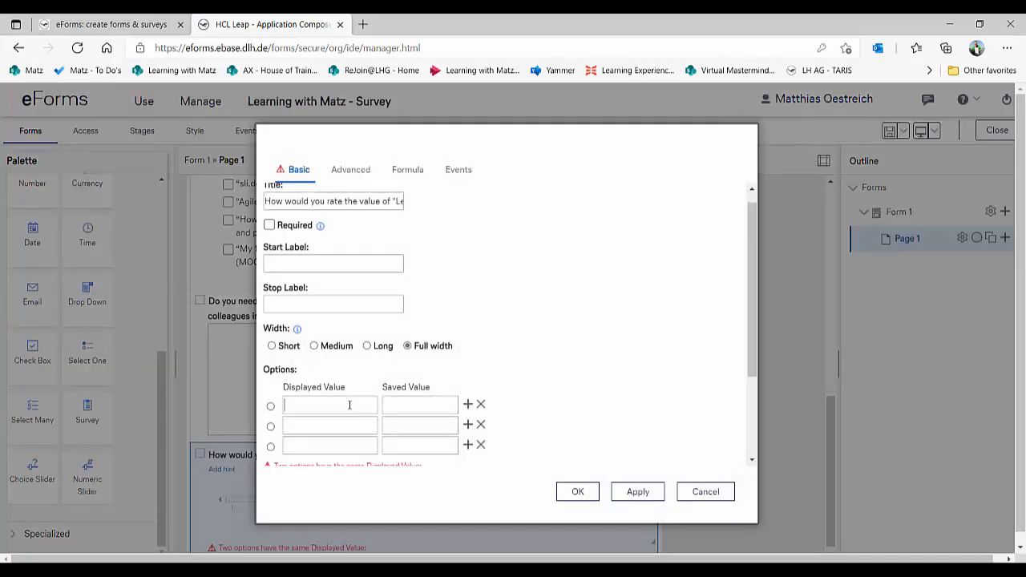
type("never needed")
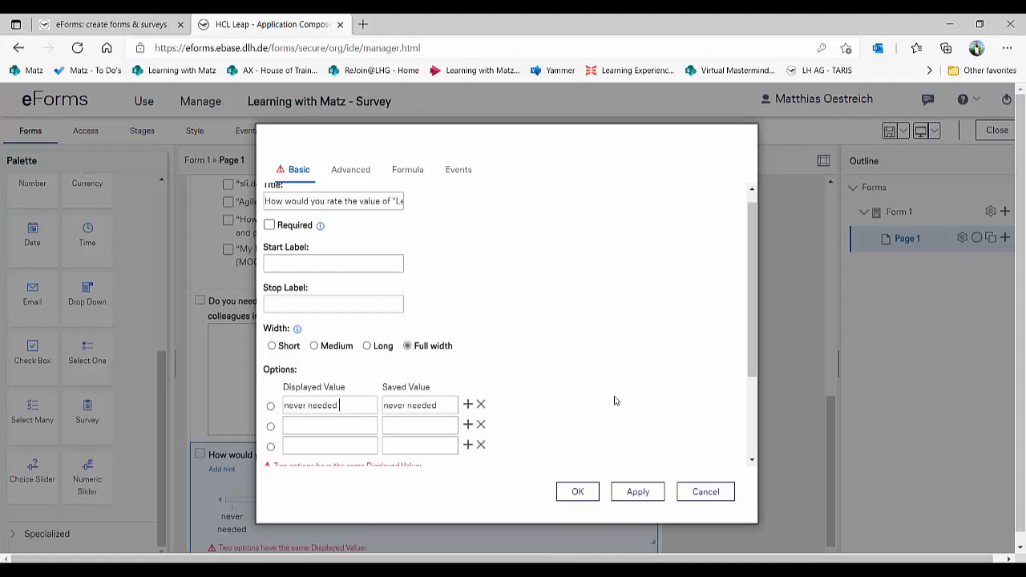
type(" it so far")
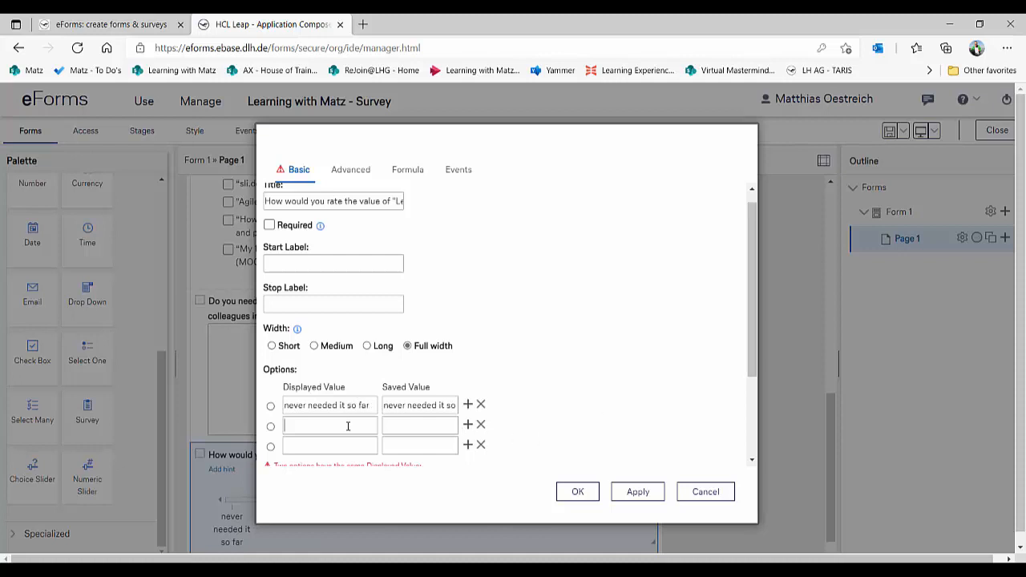
type("nice to ha")
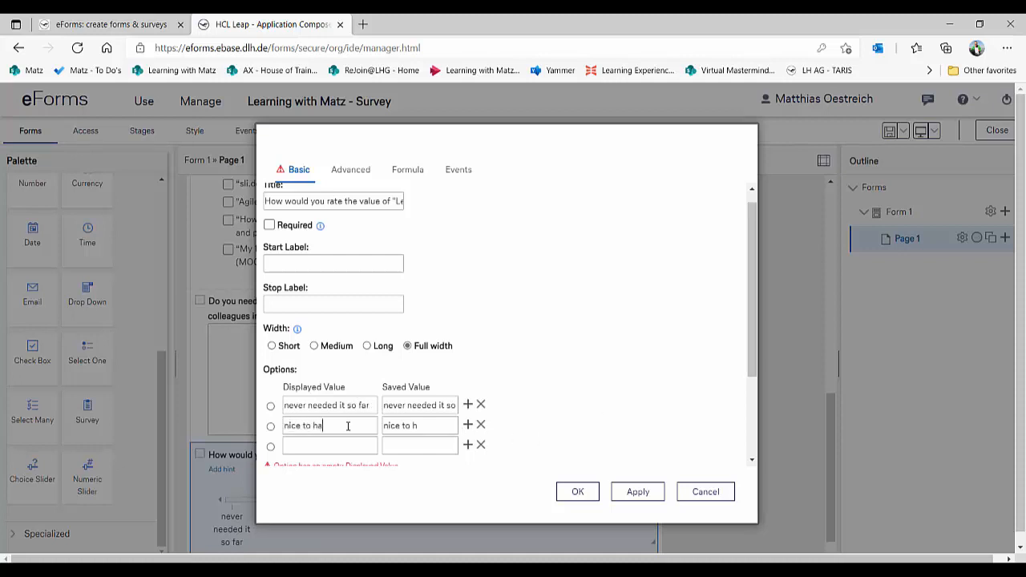
type("ve ")
type("..")
type("it")
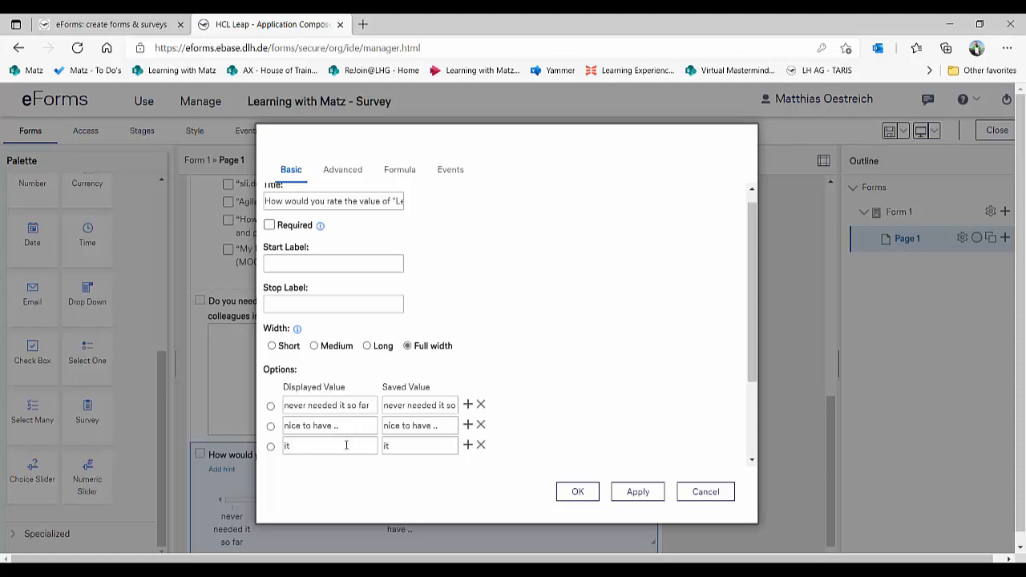
type(" is very helpful")
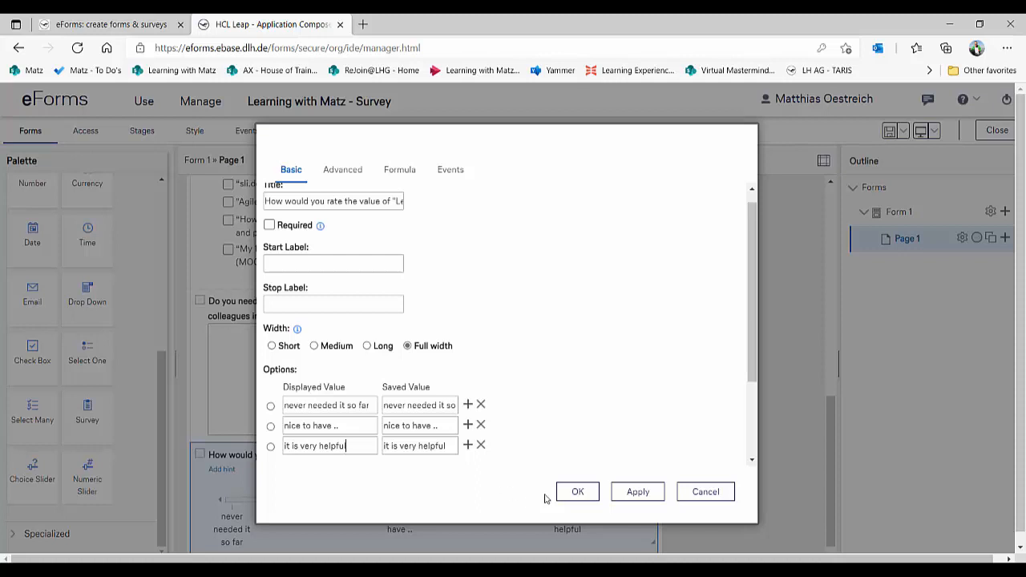
left_click(578, 494)
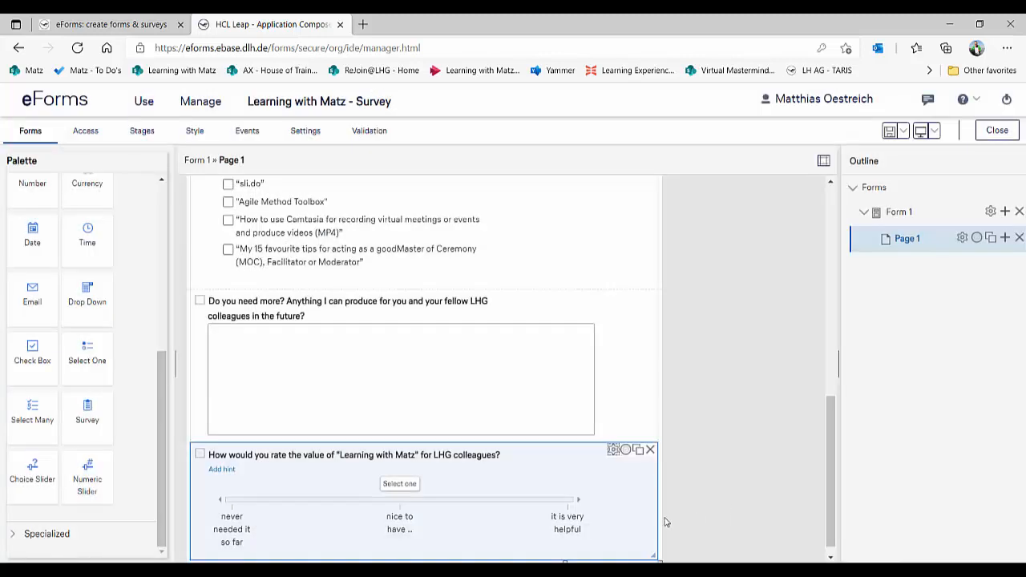
Duplicate the value rating slider and stretch the copy across both page columns.
scroll(677, 517, "down", 1)
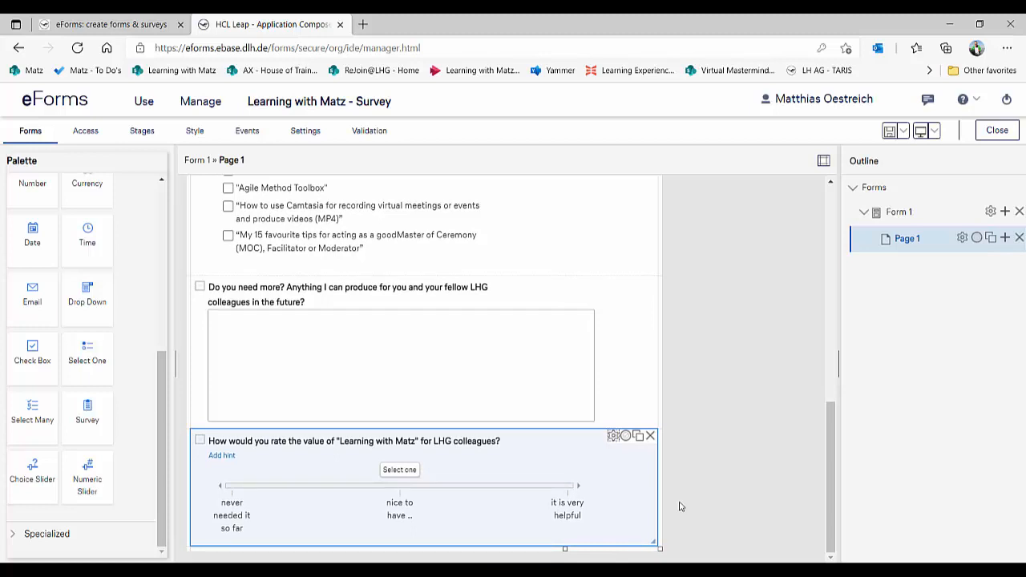
left_click(638, 436)
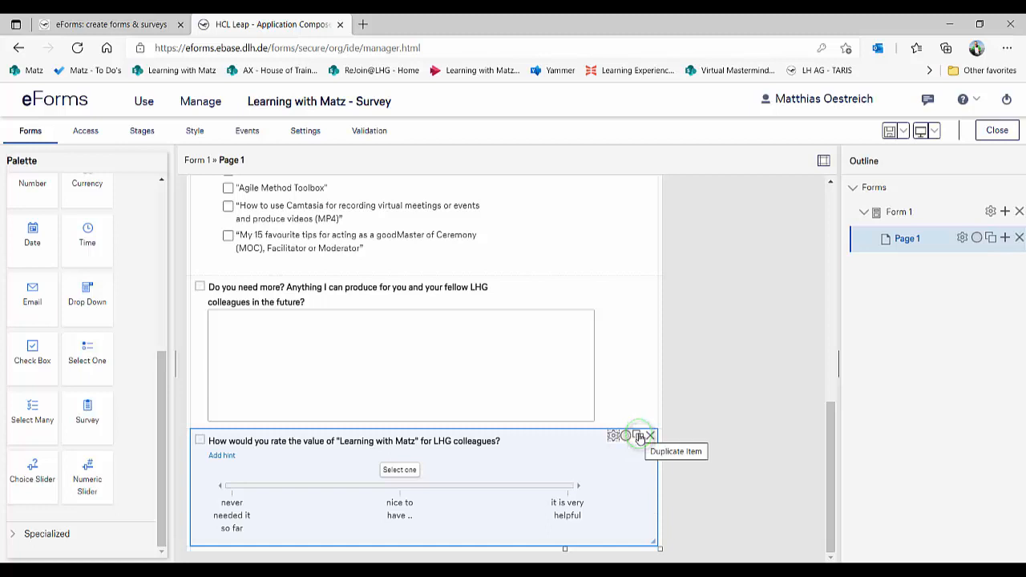
scroll(622, 526, "down", 1)
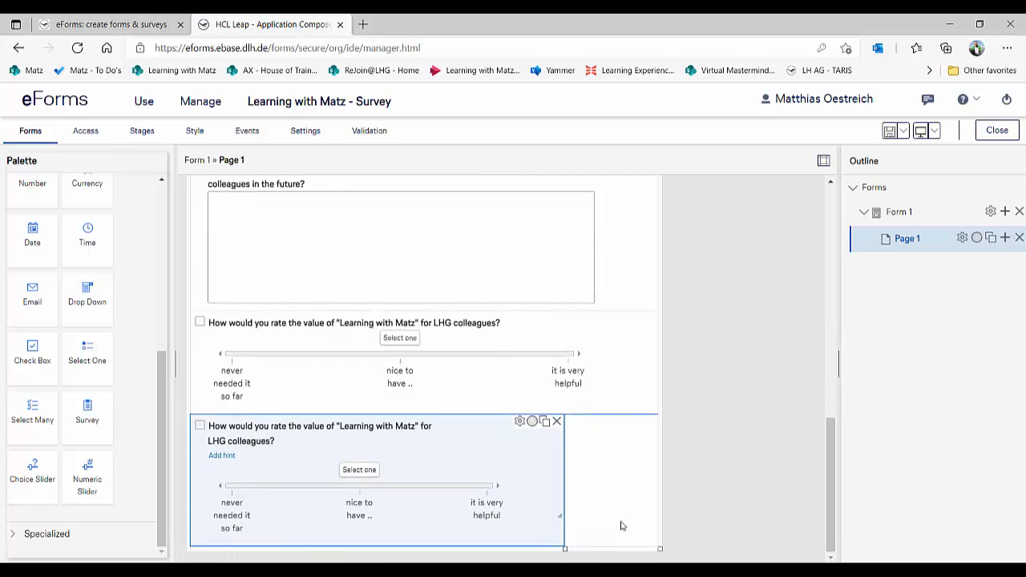
left_click_drag(563, 550, 645, 549)
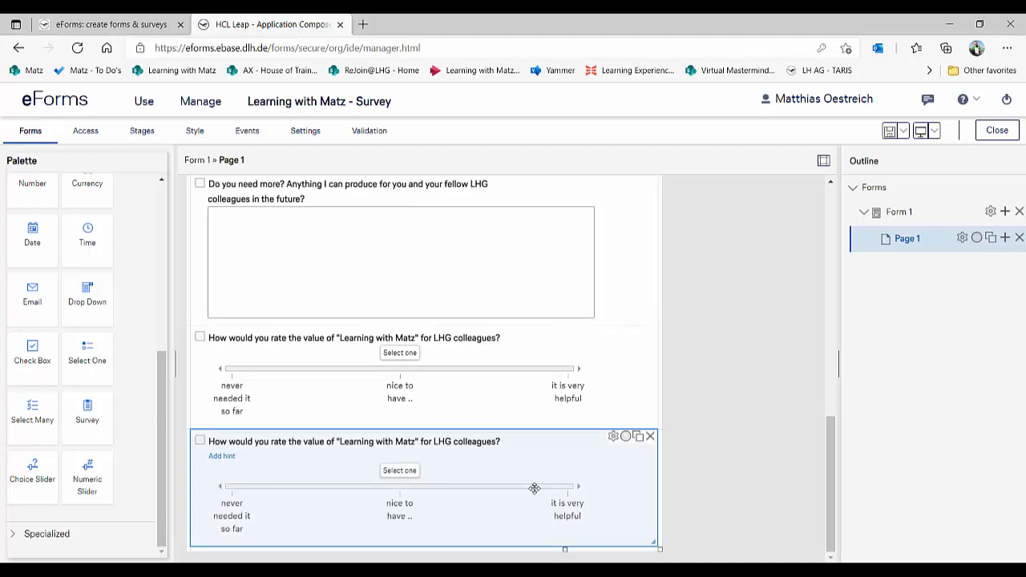
Relabel the duplicated slider "Would you recommend "Learning with Matz" to other LHG colleagues?".
left_click(323, 443)
key("BackSpace")
key("BackSpace")
key("BackSpace")
key("BackSpace")
key("BackSpace")
key("BackSpace")
key("BackSpace")
key("BackSpace")
key("BackSpace")
key("BackSpace")
key("BackSpace")
key("BackSpace")
key("BackSpace")
key("BackSpace")
key("BackSpace")
key("BackSpace")
key("BackSpace")
key("BackSpace")
key("BackSpace")
key("BackSpace")
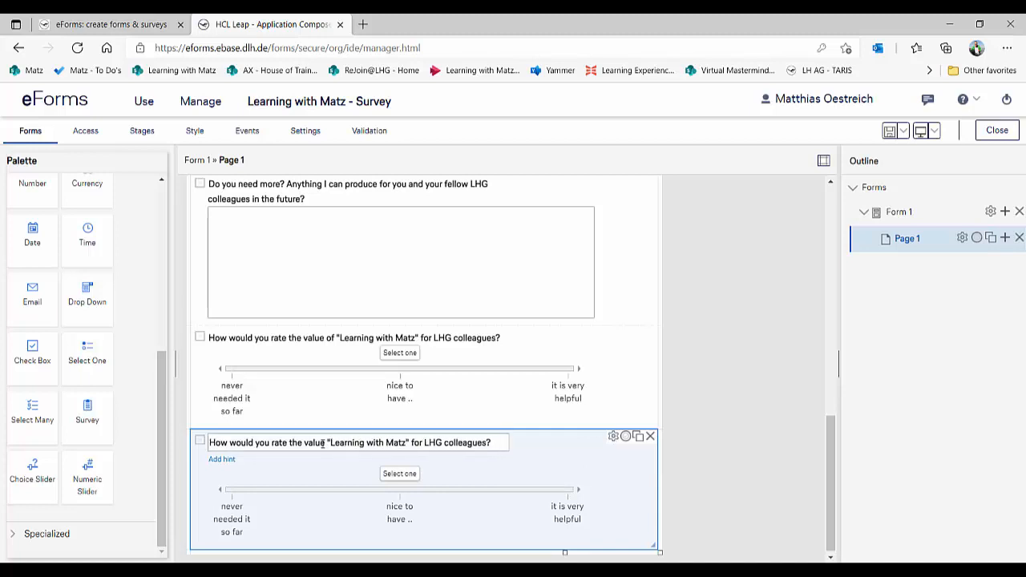
type("Would ")
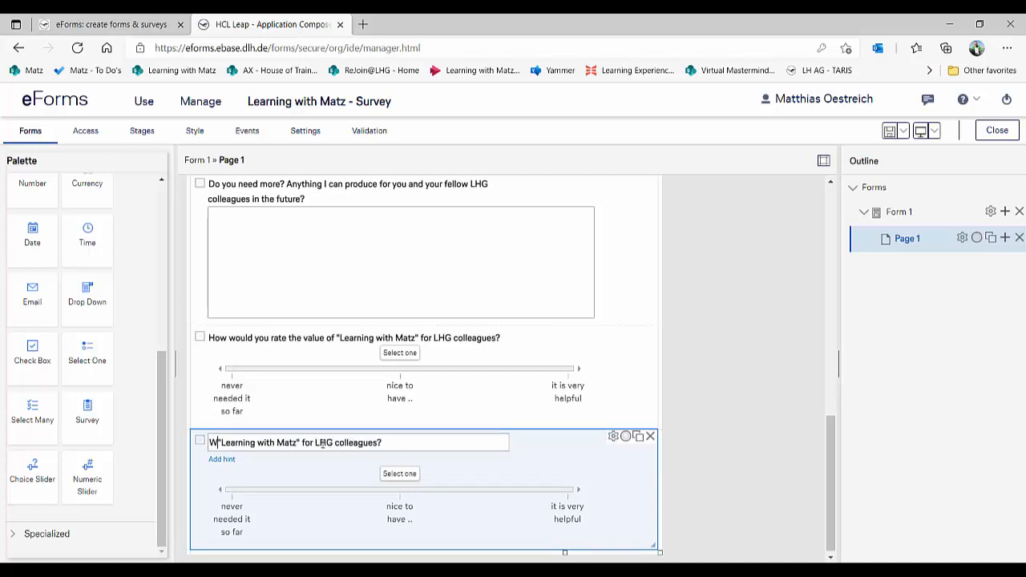
type("you recommend")
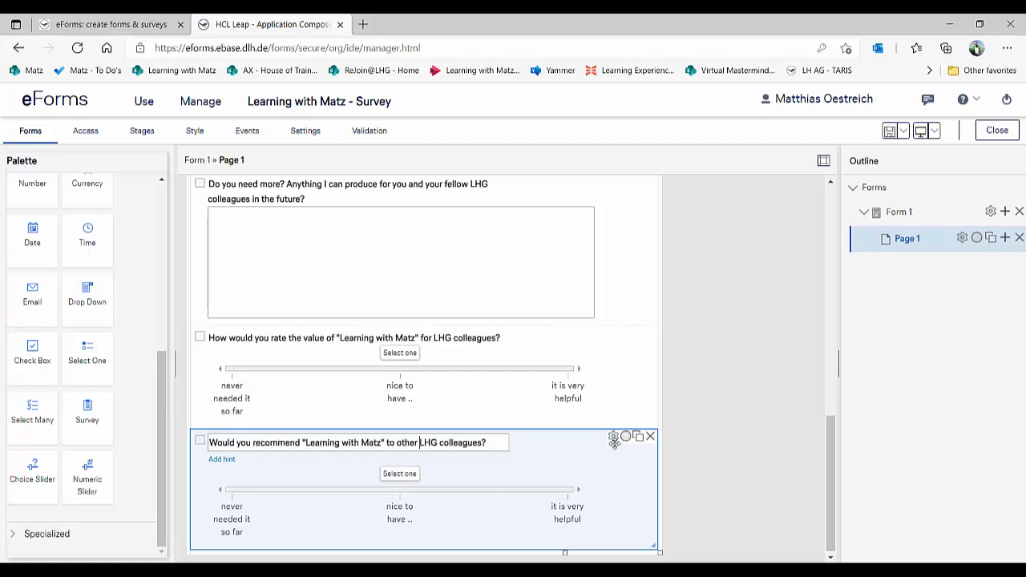
Change the recommendation slider's options to "unlikely", "from time to time" and "definitely", and accept its properties.
left_click(615, 437)
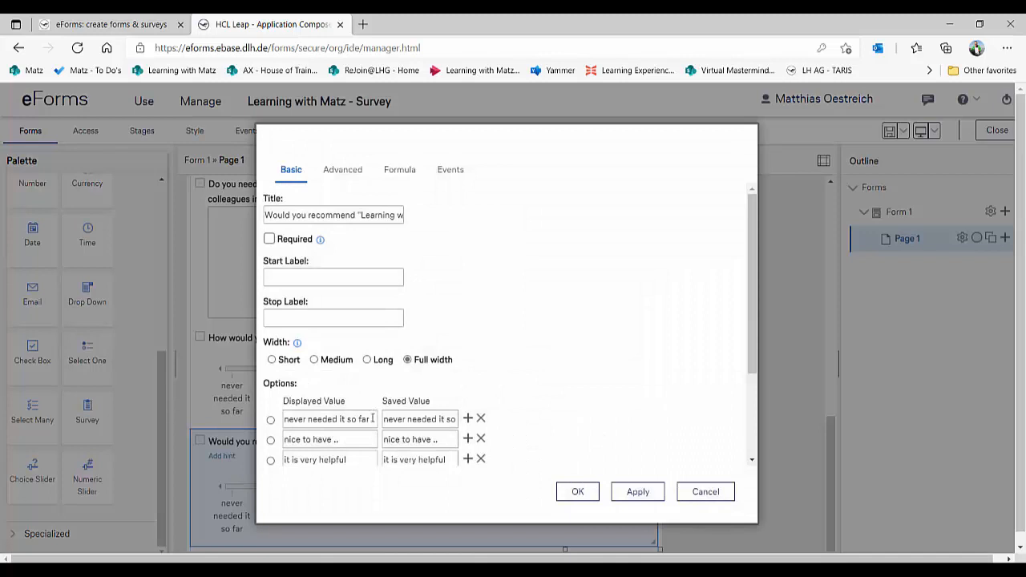
triple_click(371, 419)
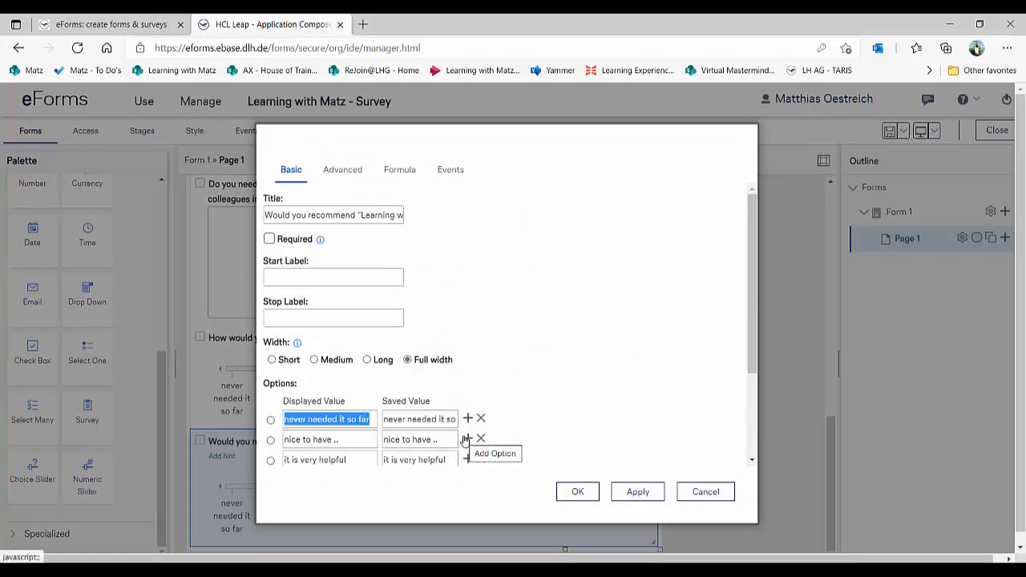
type("unlikely")
triple_click(372, 439)
type("from time to time")
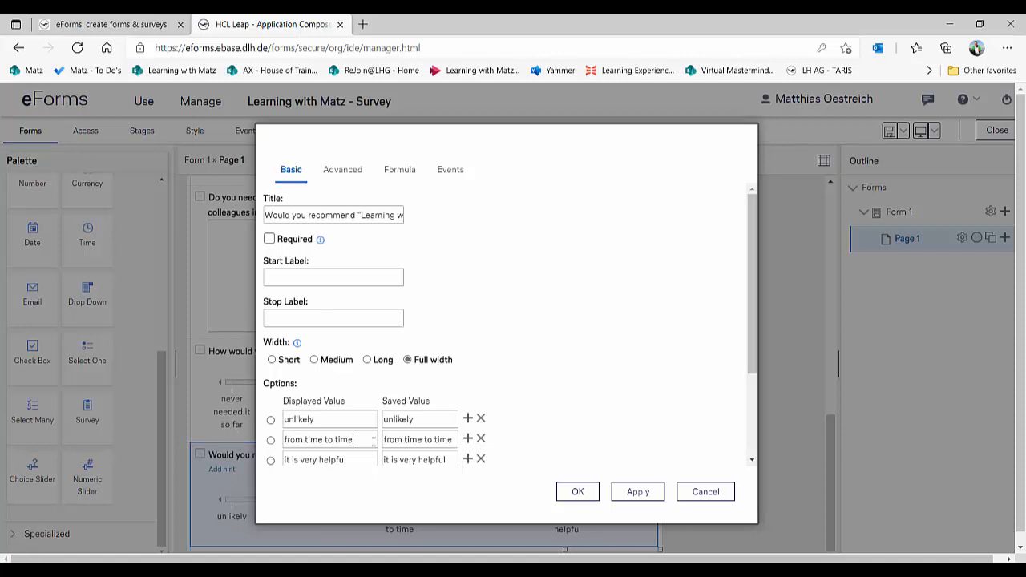
left_click_drag(362, 459, 273, 457)
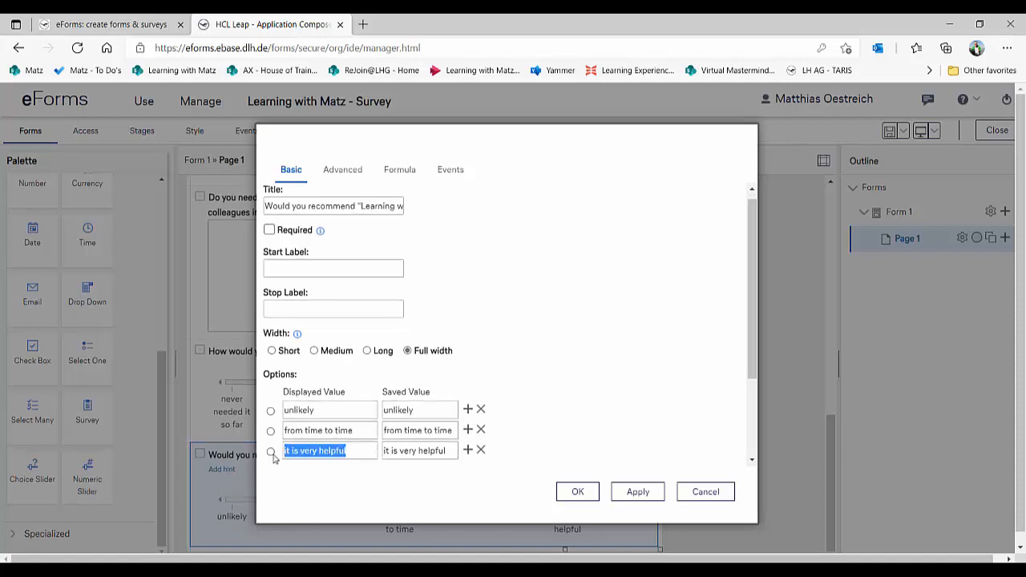
type("definitely")
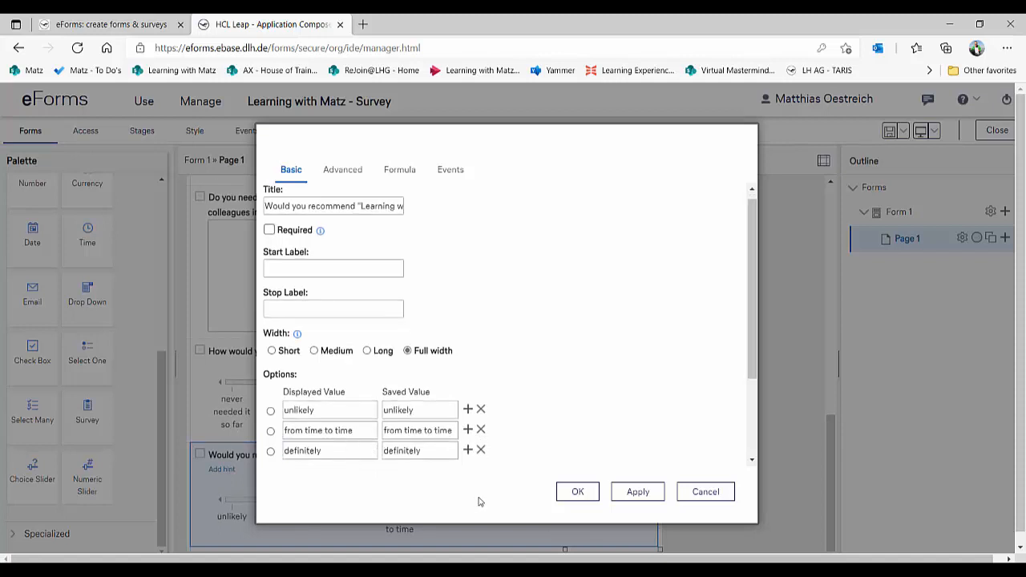
left_click(586, 493)
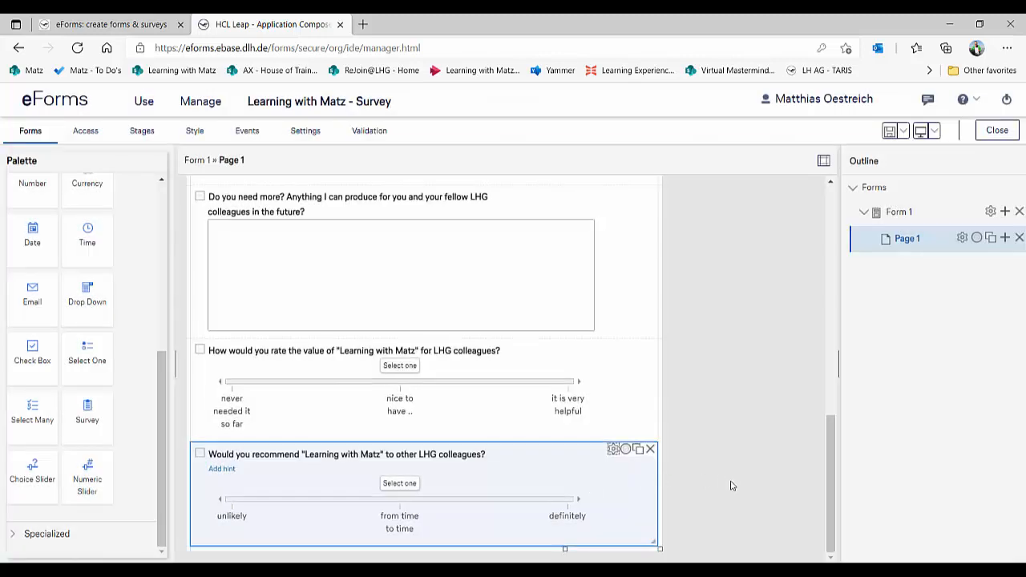
Add a two-column-wide choice slider at the page end labelled "How satisfied are you with what Matz offered to you so far at "Learning with Matz"?".
left_click_drag(42, 491, 292, 551)
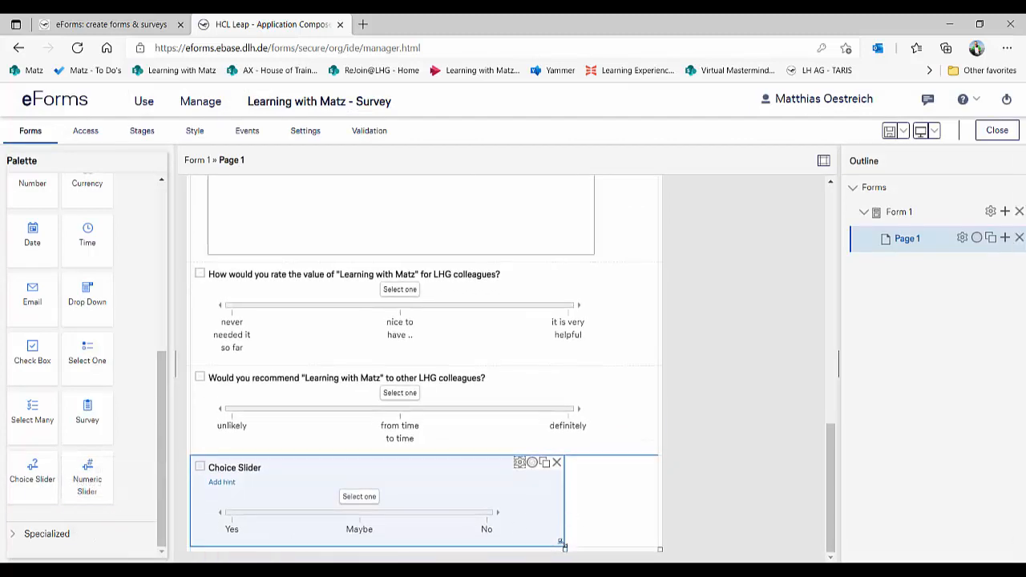
left_click_drag(565, 545, 657, 547)
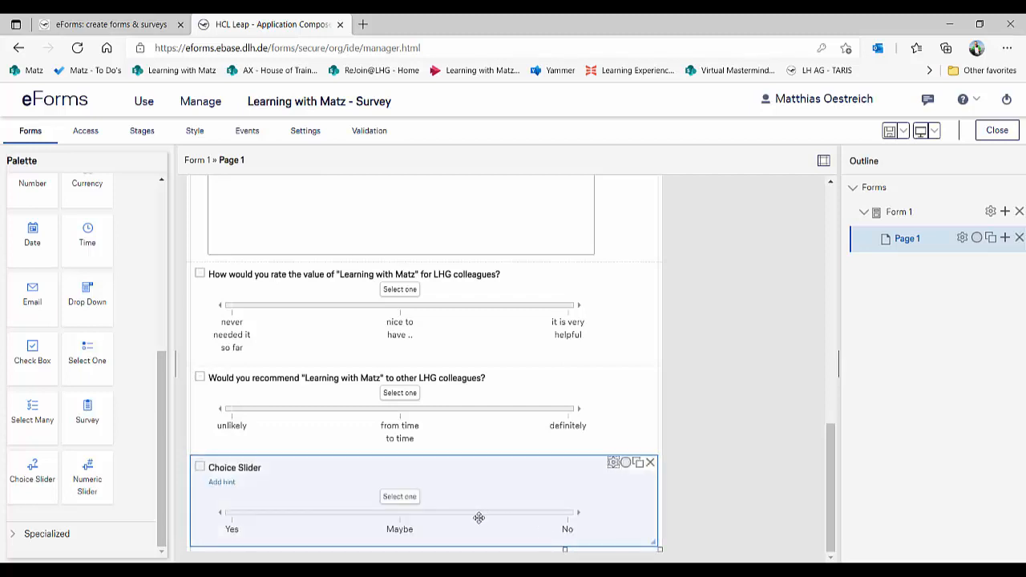
double_click(258, 468)
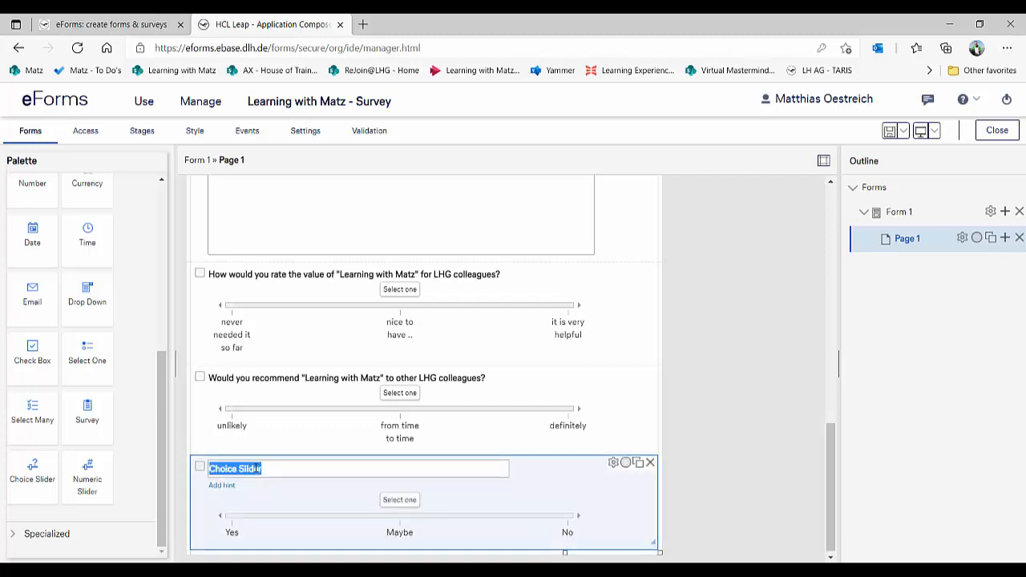
type("H")
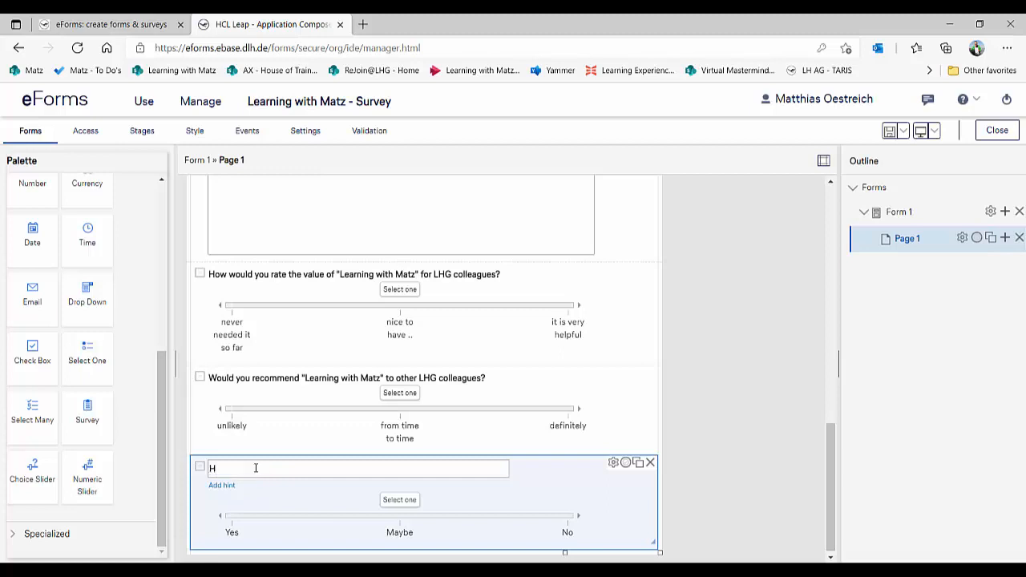
type("ow satisfied are you with what Matz offered to you so far at \"Learning wit")
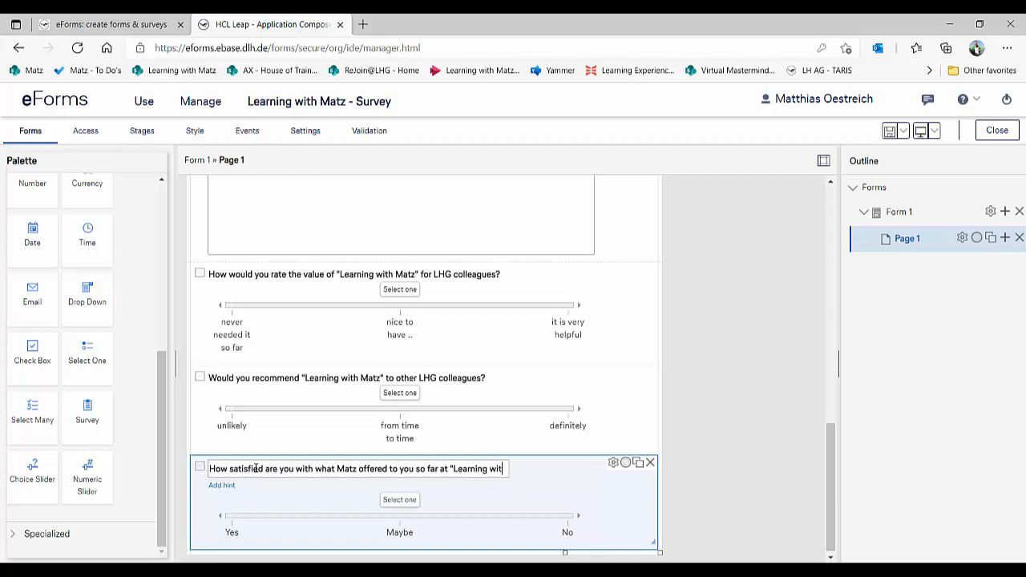
type("h Matz\"")
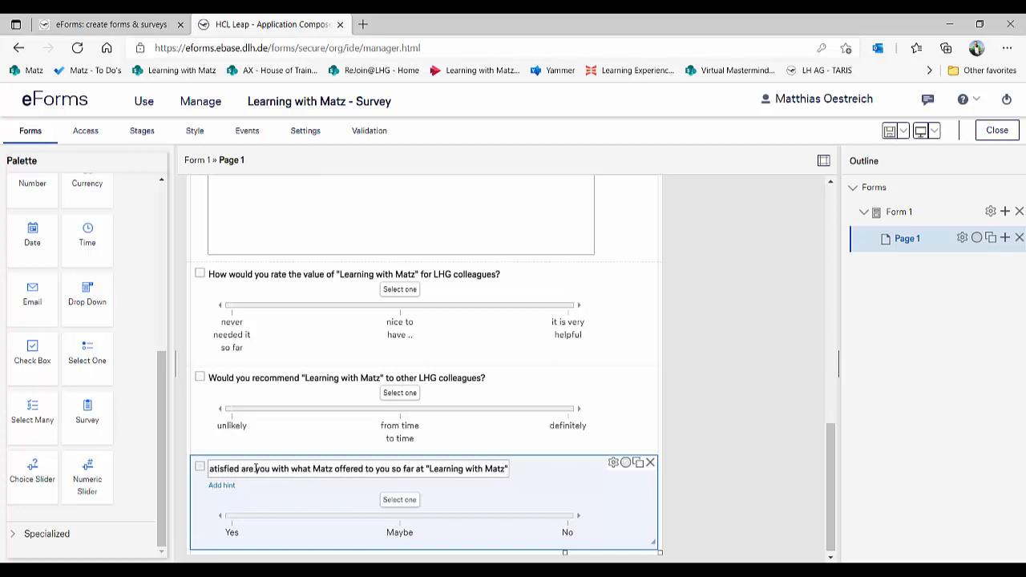
type("?")
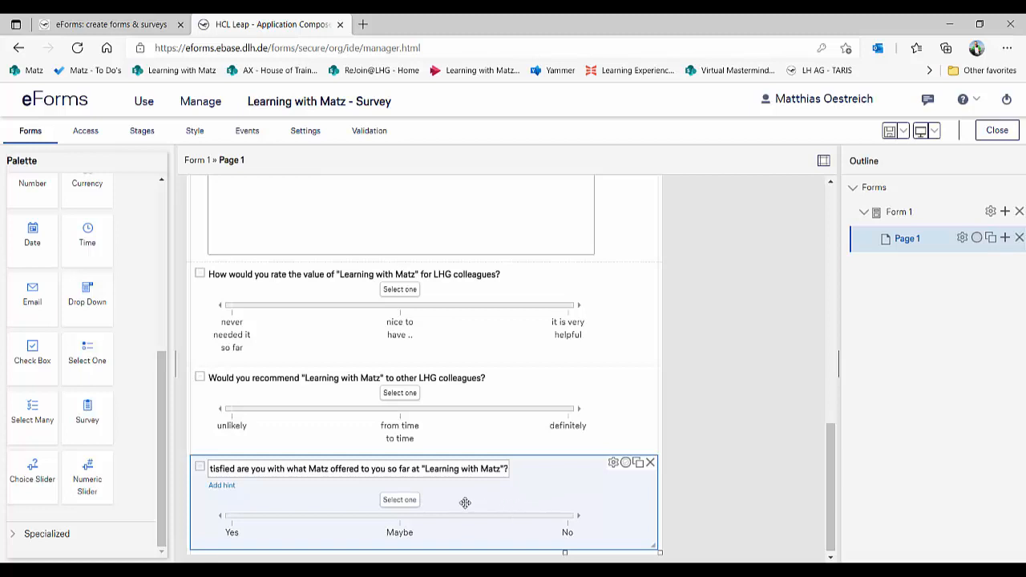
Change the satisfaction slider's options to ";-(", ":-|" and ":-)", and accept its properties.
left_click(613, 463)
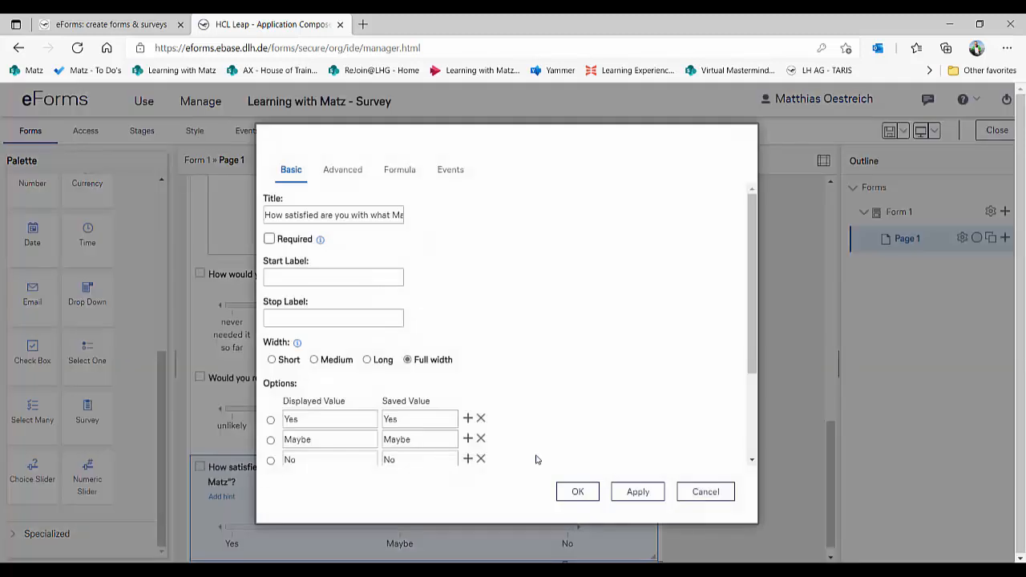
double_click(307, 424)
type(";-(")
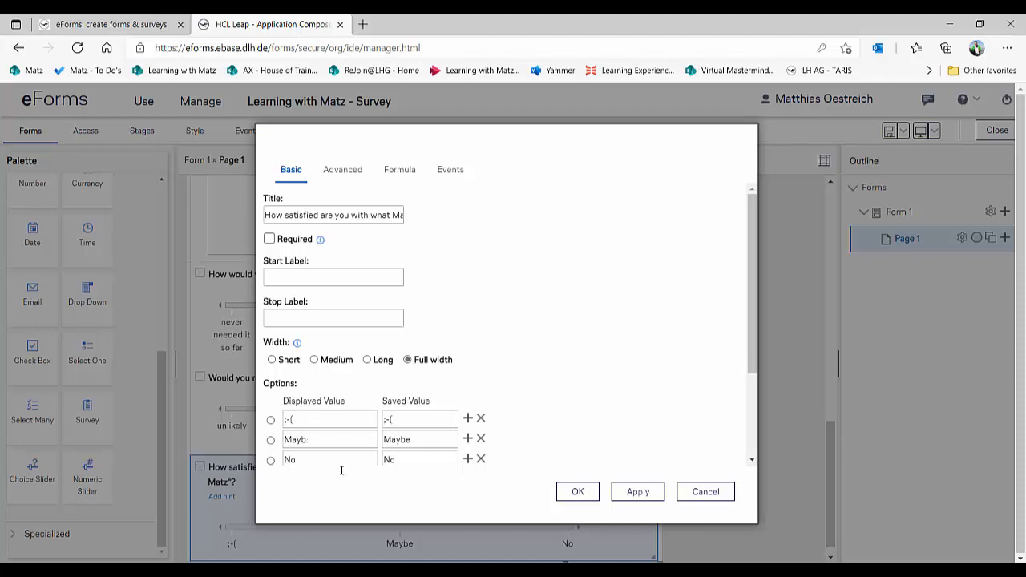
key("BackSpace")
key("BackSpace")
key("BackSpace")
key("BackSpace")
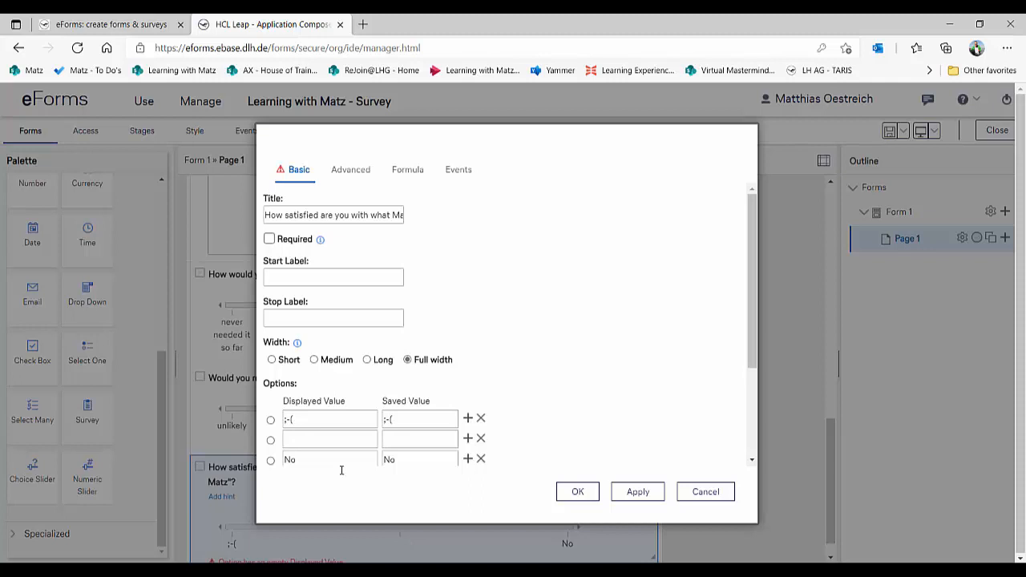
type(";")
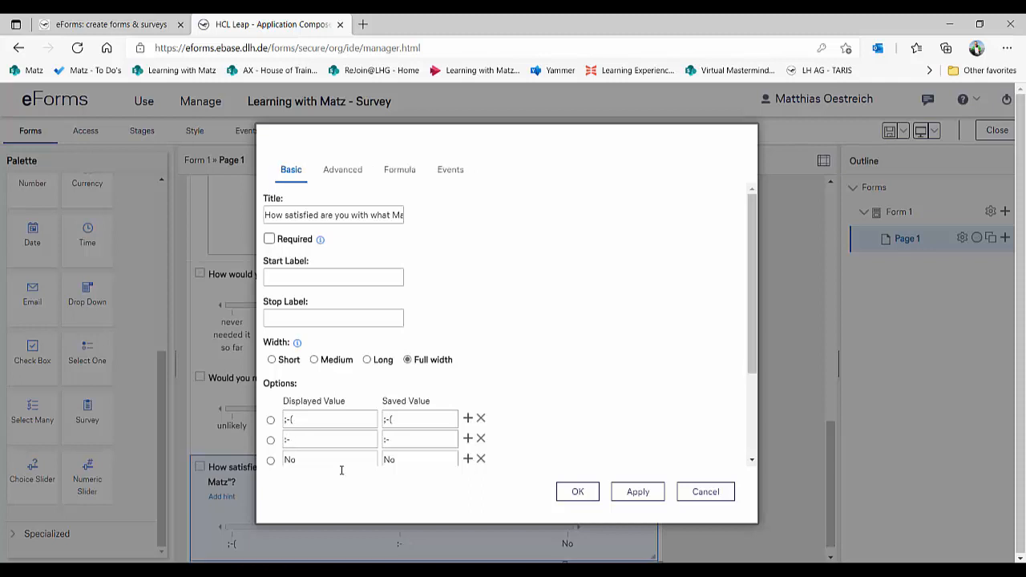
type("-|")
left_click(323, 458)
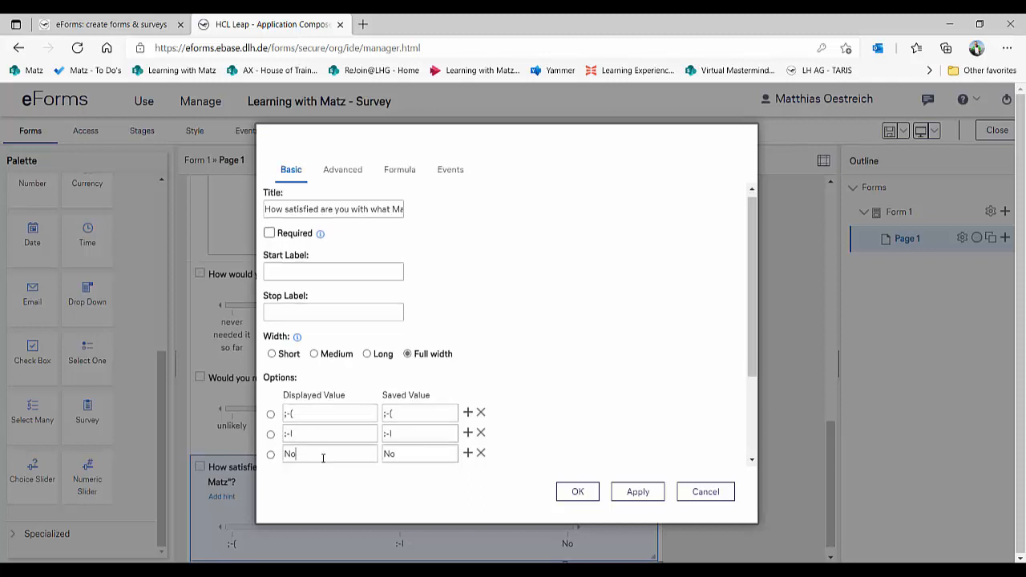
key("BackSpace")
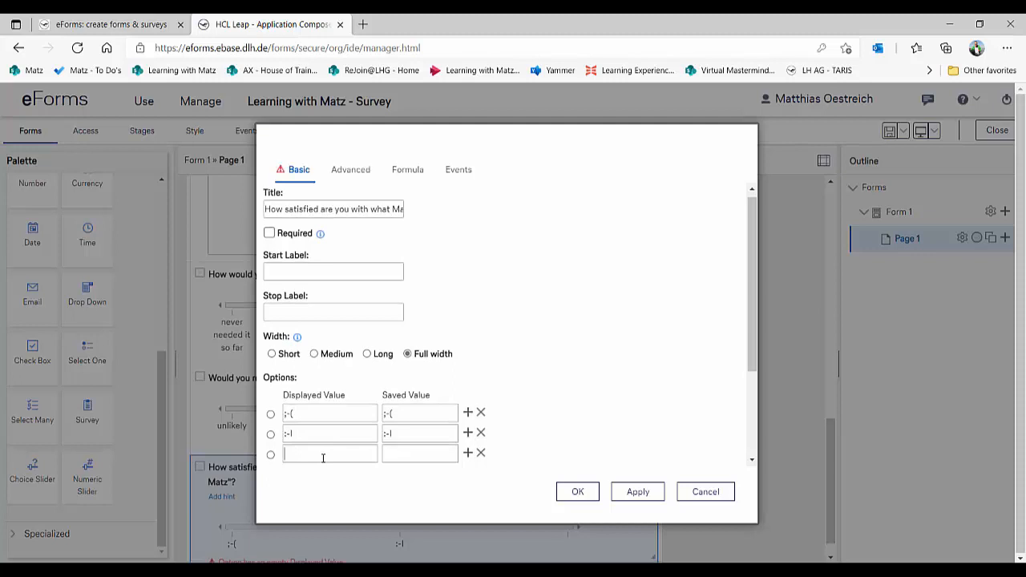
type(";-)")
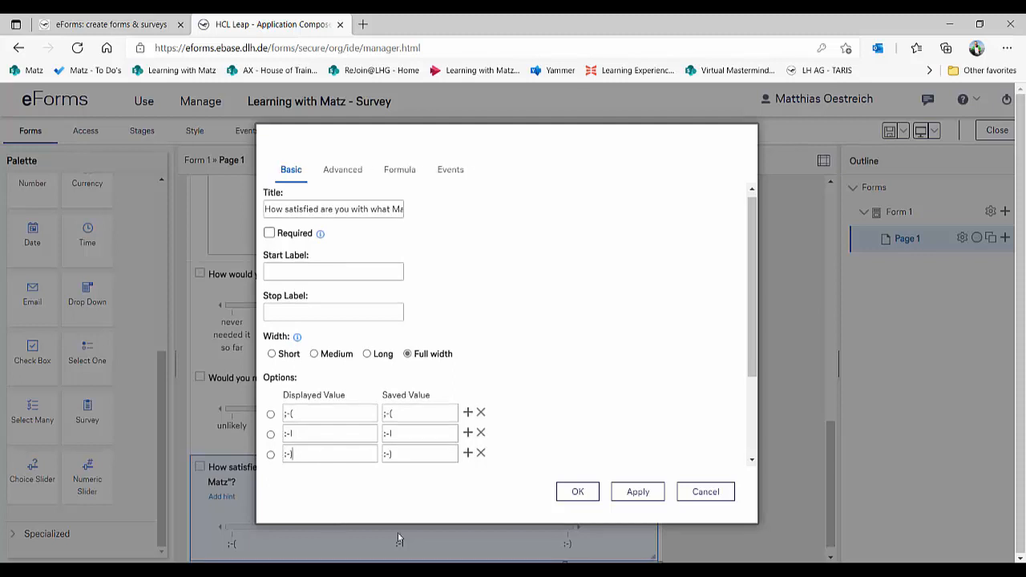
left_click(578, 491)
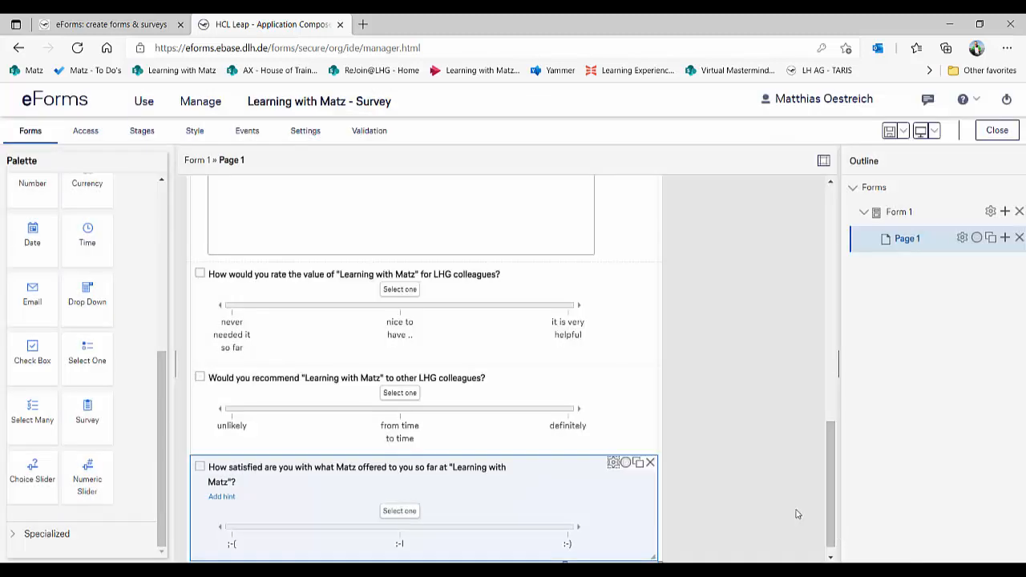
Add a two-column-wide check box at the page end labelled "I agree that Matz can use my input for further improving and developing "Learning with Matz"".
scroll(785, 508, "down", 1)
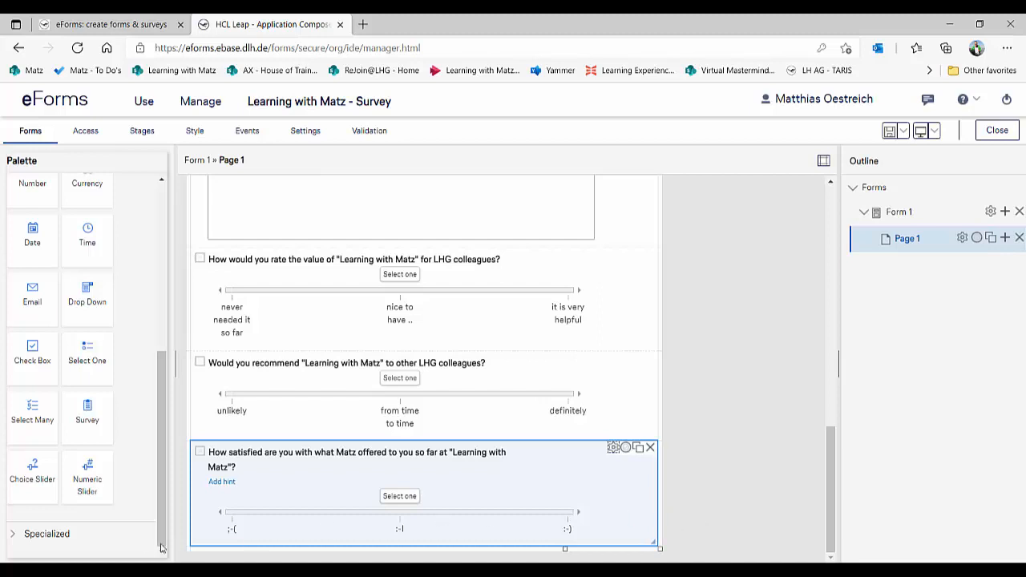
left_click_drag(29, 354, 306, 547)
scroll(485, 526, "down", 1)
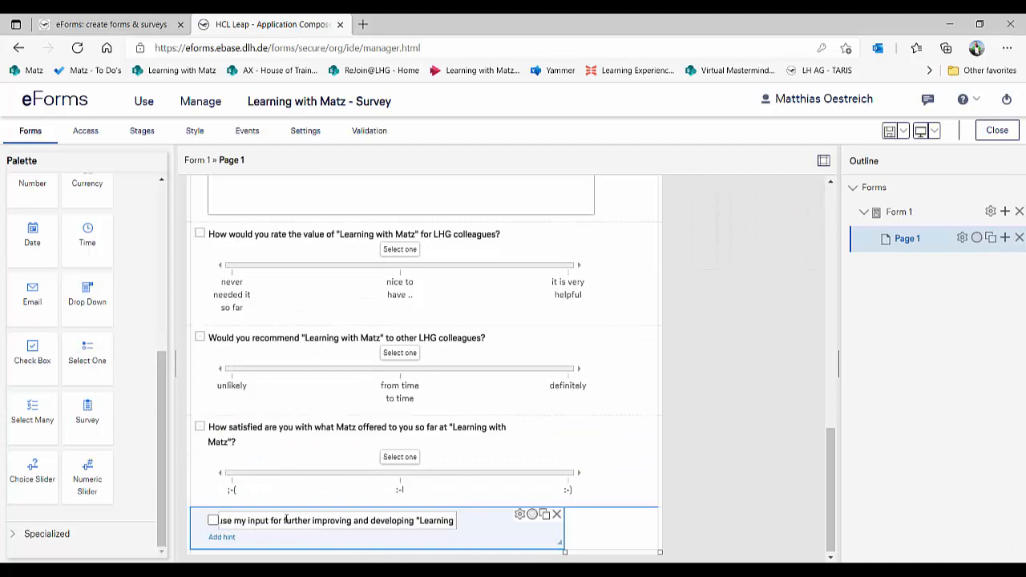
type("with Matz")
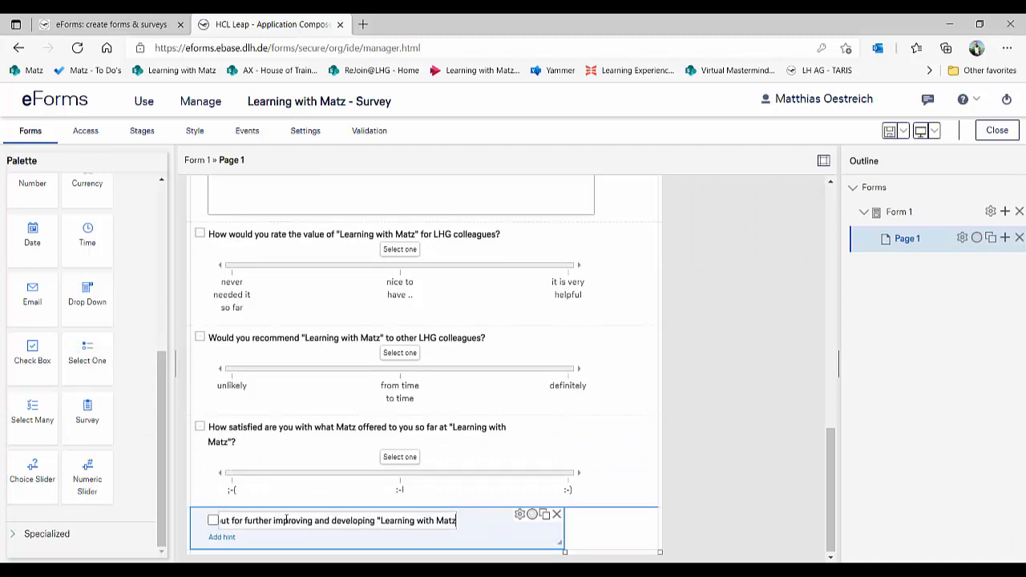
type("\"")
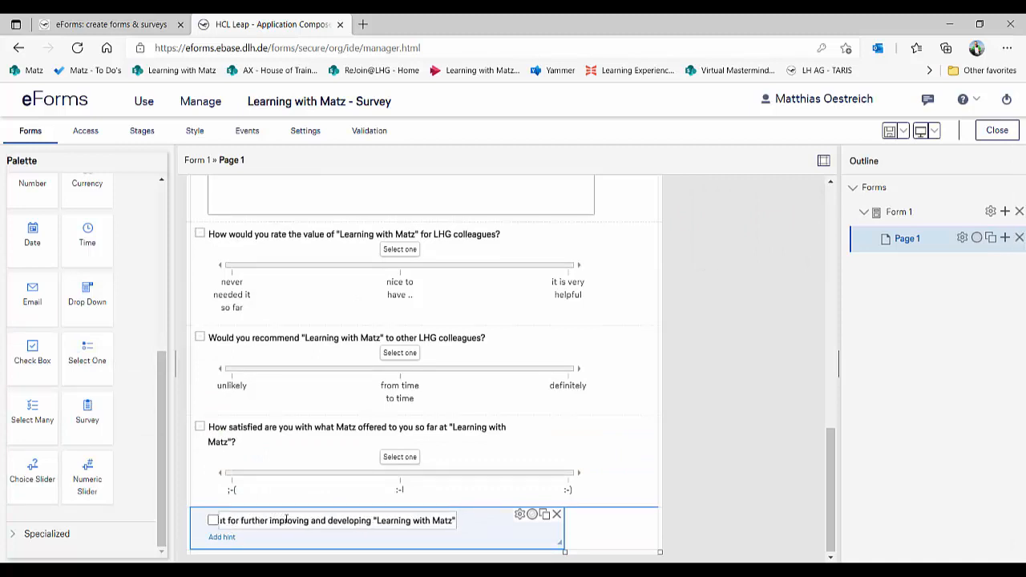
left_click(525, 539)
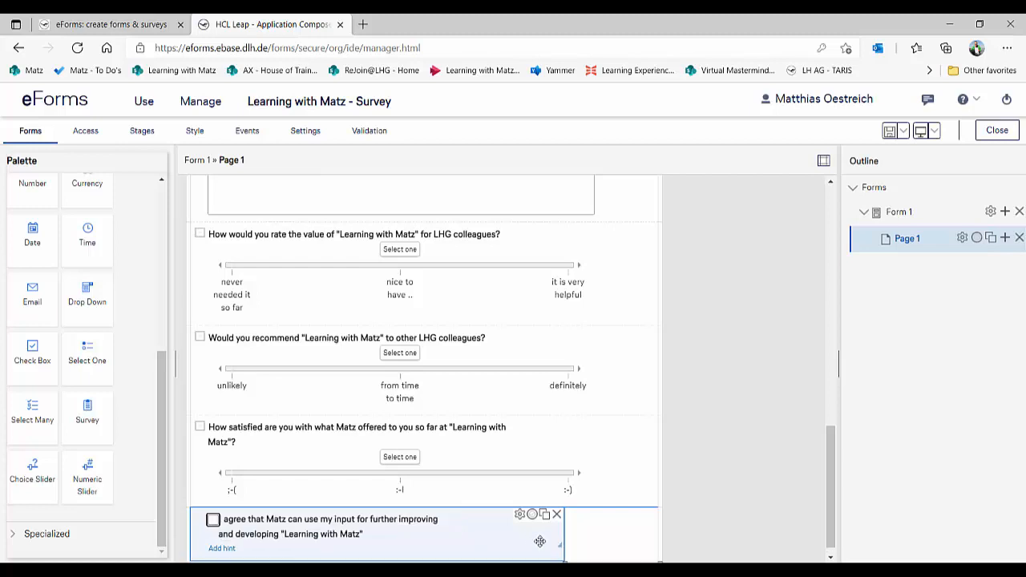
left_click_drag(561, 559, 655, 559)
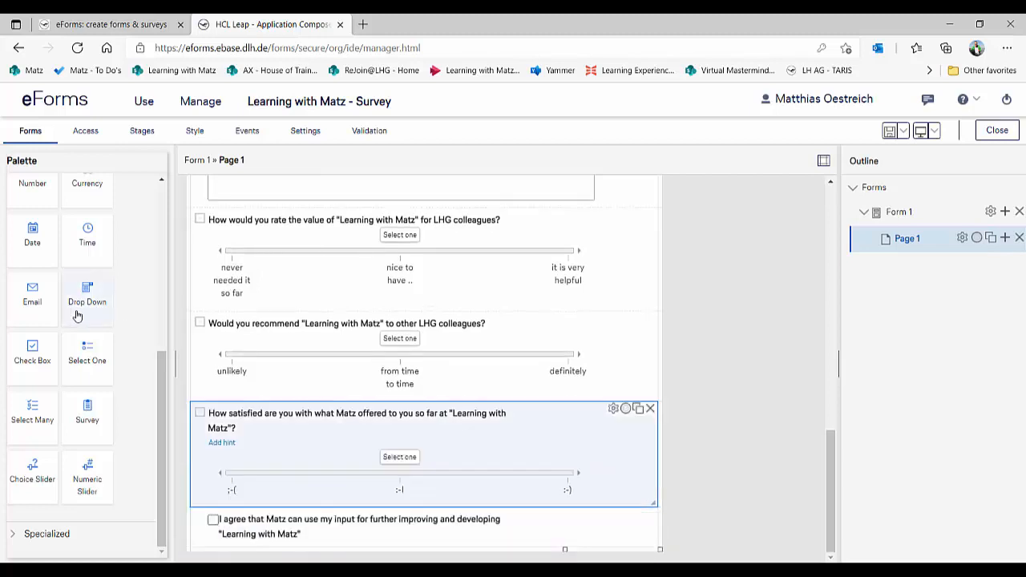
Add a two-column-wide Email field below the check box labelled "Please contact me via Email, as I would like to provide you with some more feedback, bilaterally!".
left_click_drag(32, 299, 186, 522)
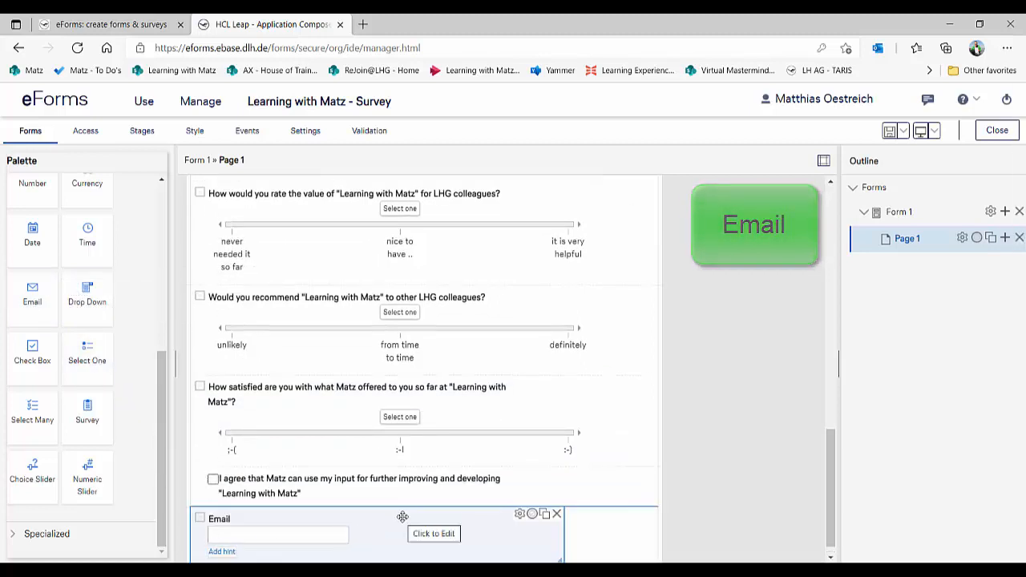
left_click_drag(561, 559, 656, 560)
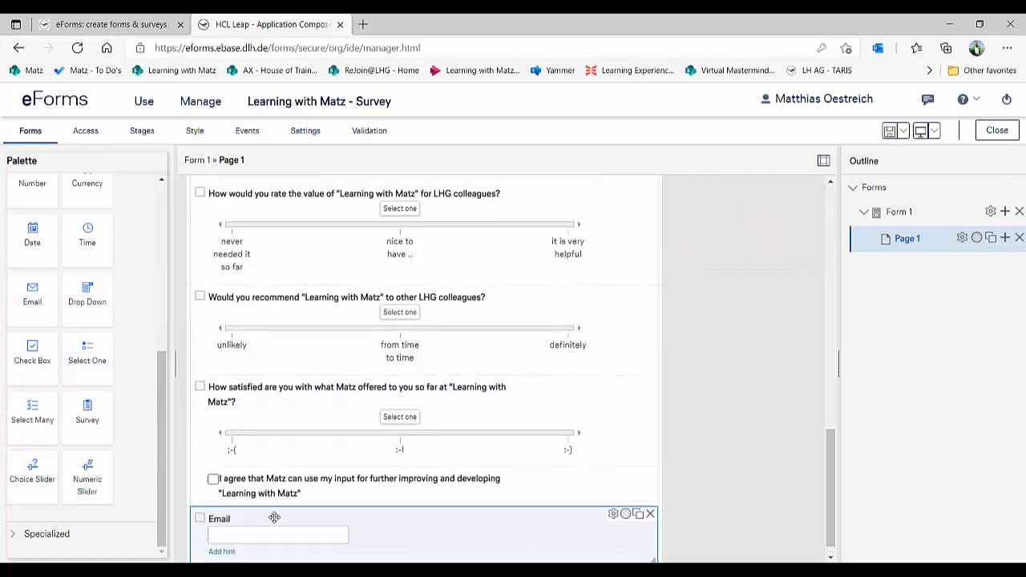
left_click(228, 520)
key("ctrl+a")
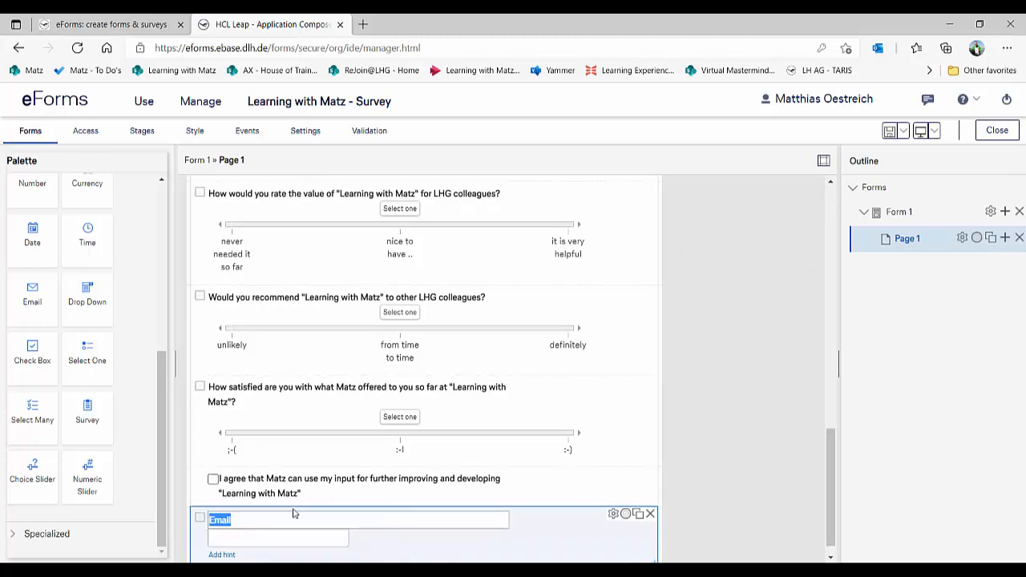
type("via Email, as I would like to provide you with some more feedback, bilaterally")
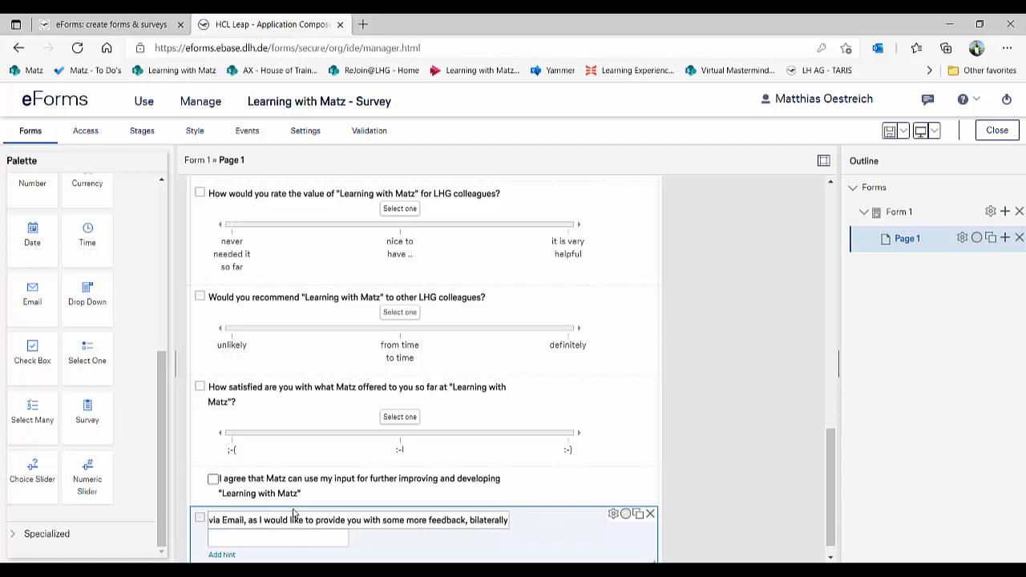
type("!")
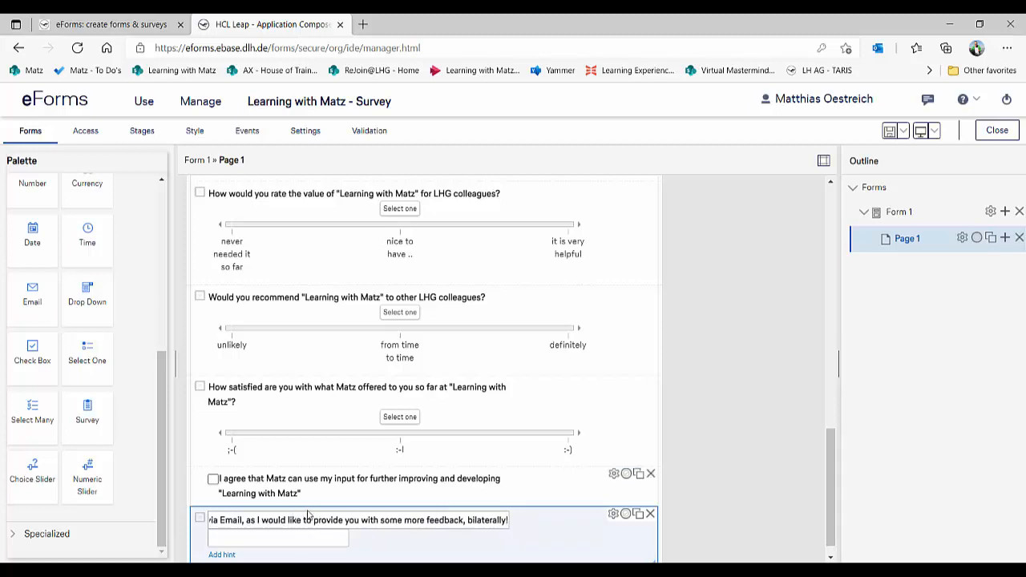
left_click(552, 544)
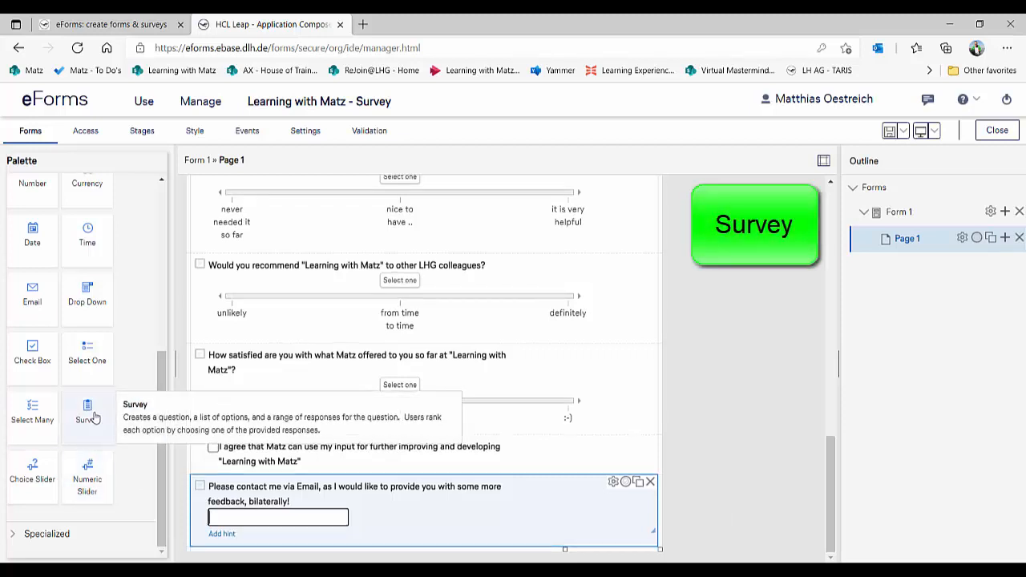
Add a Survey item at the page end with the question "Did you learn about "Learning with Matz" via MS Teams?".
left_click_drag(92, 412, 196, 553)
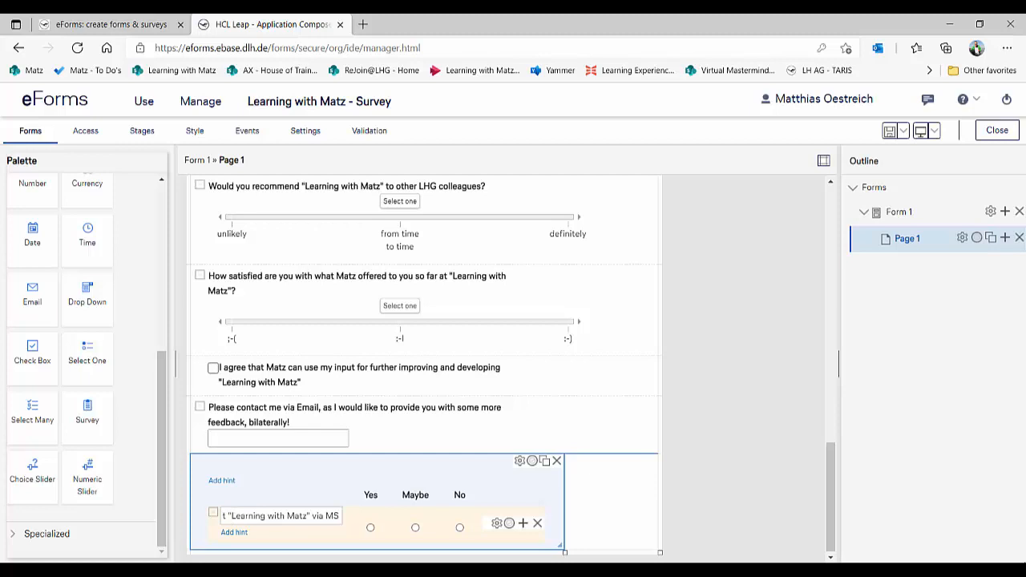
type("Tea")
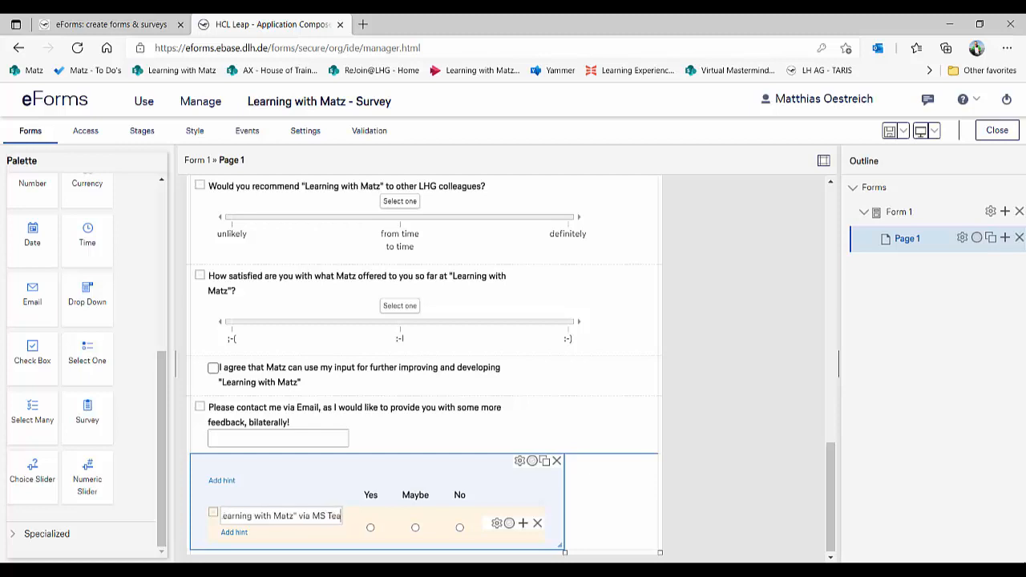
type("ms?")
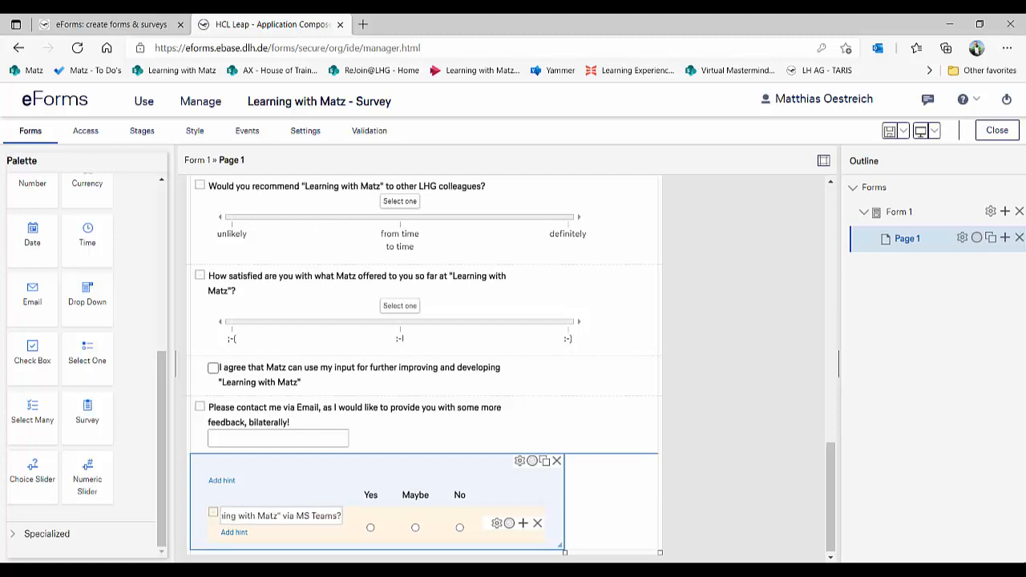
Remove the "Maybe" option from the MS Teams survey item and stretch the item across both page columns.
left_click(409, 485)
double_click(408, 485)
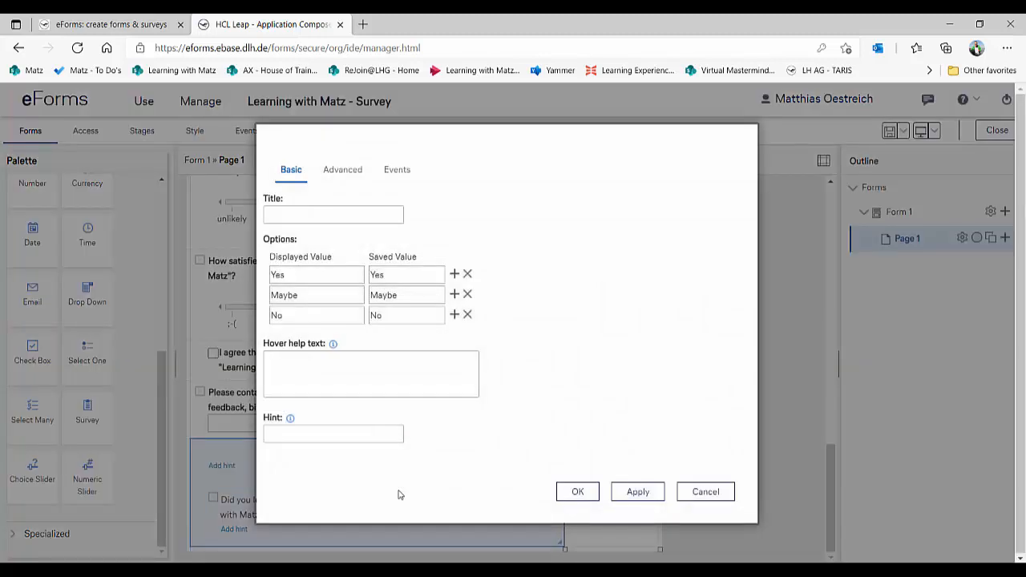
left_click(469, 296)
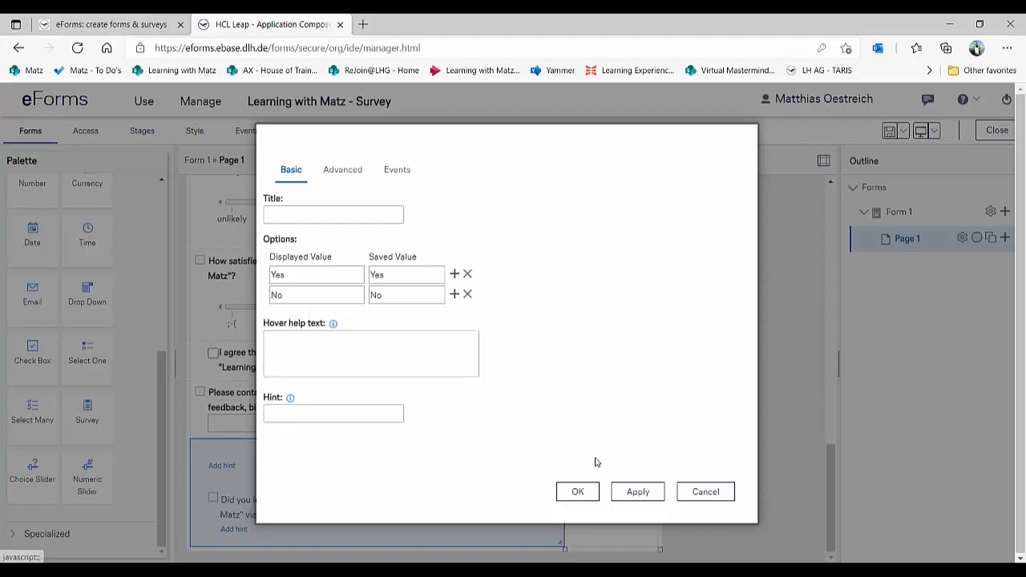
left_click(586, 494)
left_click_drag(560, 543, 638, 535)
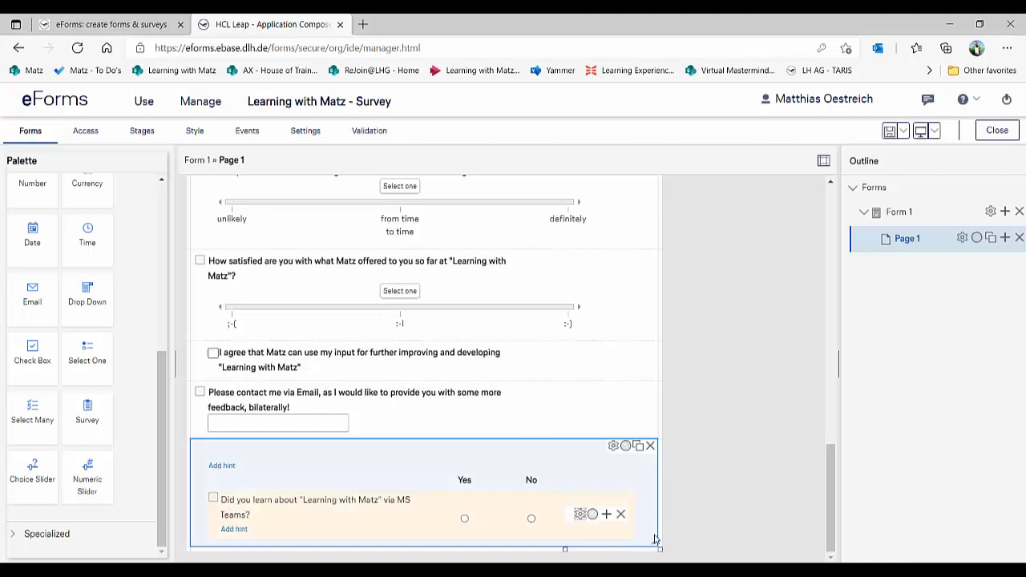
Duplicate the MS Teams survey item at two-column width and reword the copy to "Did you learn about "Learning with Matz" via Yammer?".
left_click(639, 446)
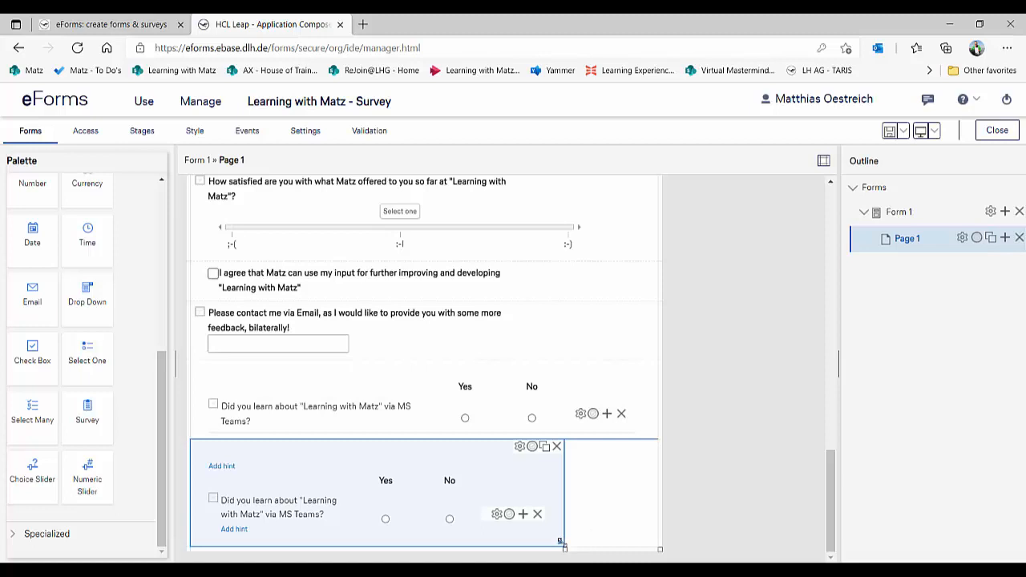
left_click_drag(564, 543, 657, 545)
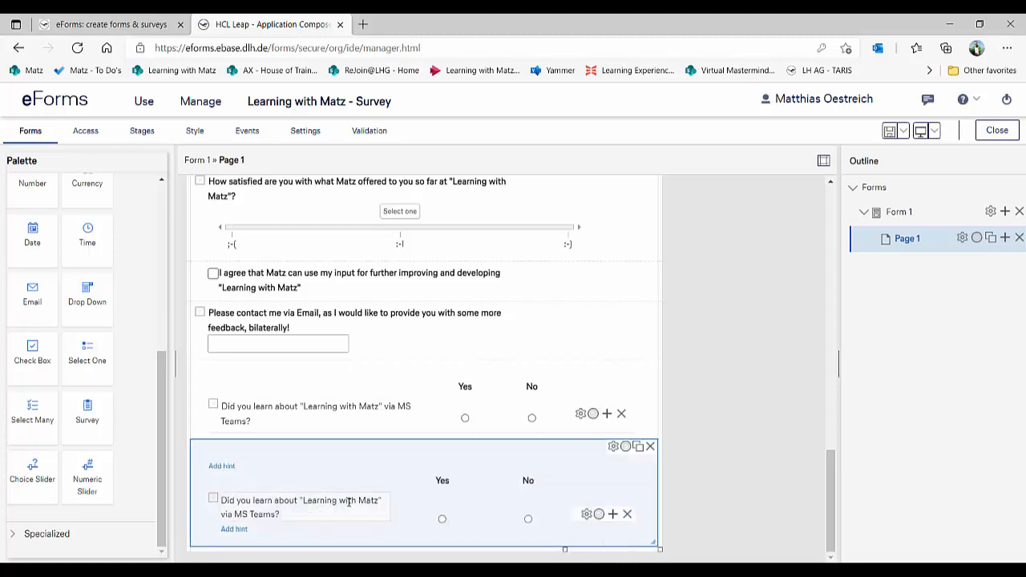
left_click(238, 514)
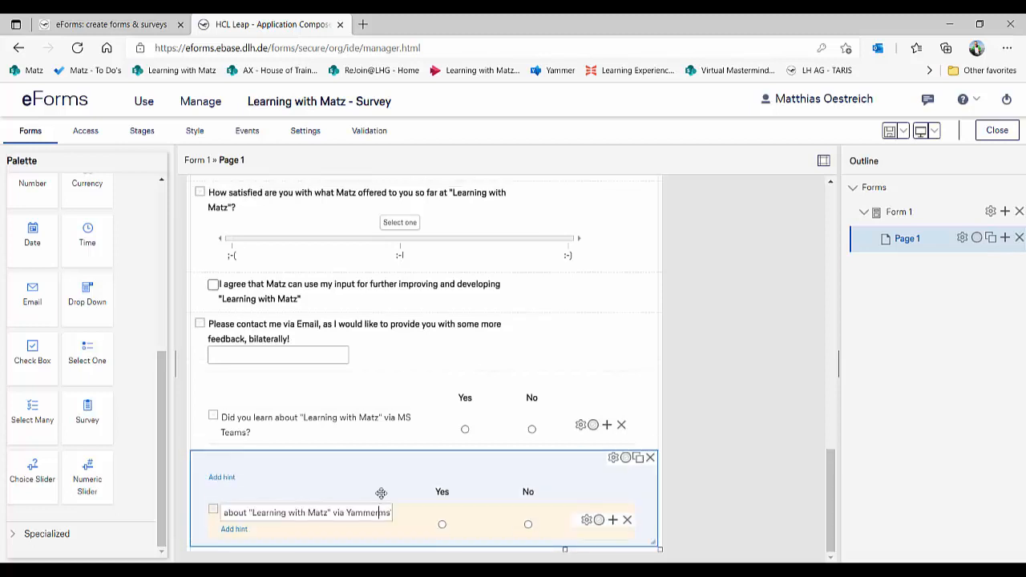
key("Delete")
key("Delete")
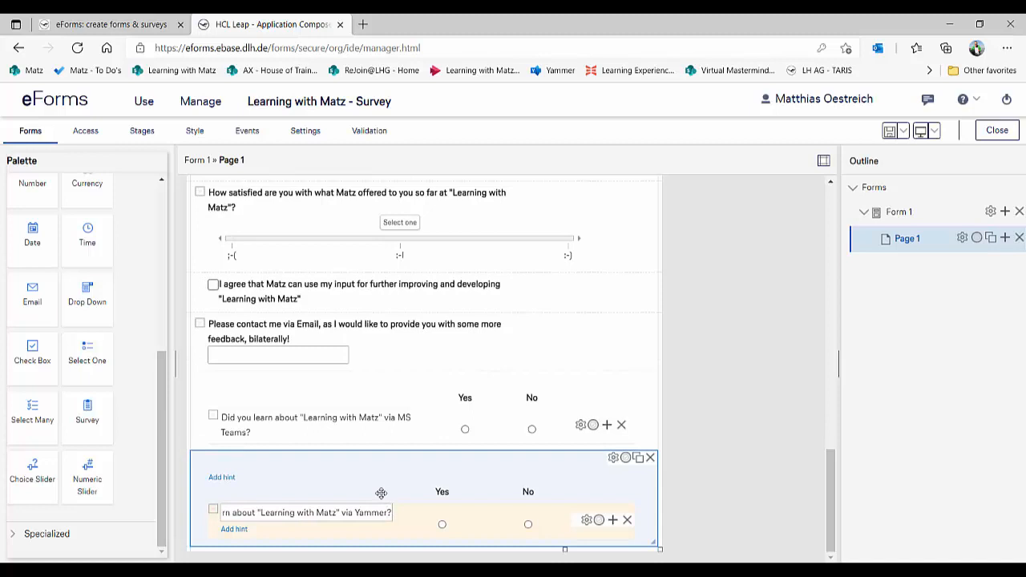
left_click(726, 537)
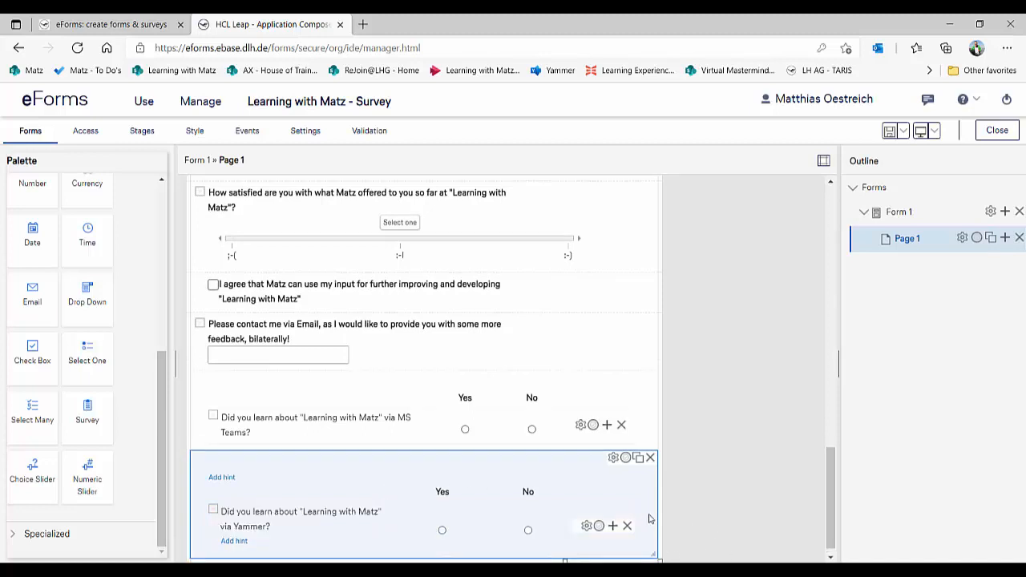
Duplicate the Yammer survey item, stretch the copy across both columns and reword it to "Did you learn about "Learning with Matz" from colleagues?".
scroll(649, 519, "down", 1)
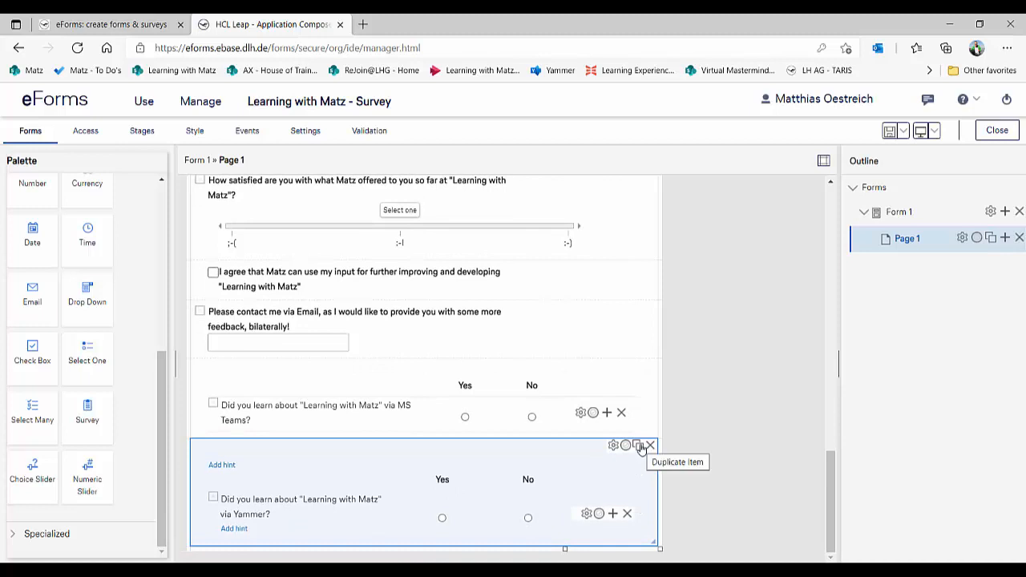
left_click(637, 445)
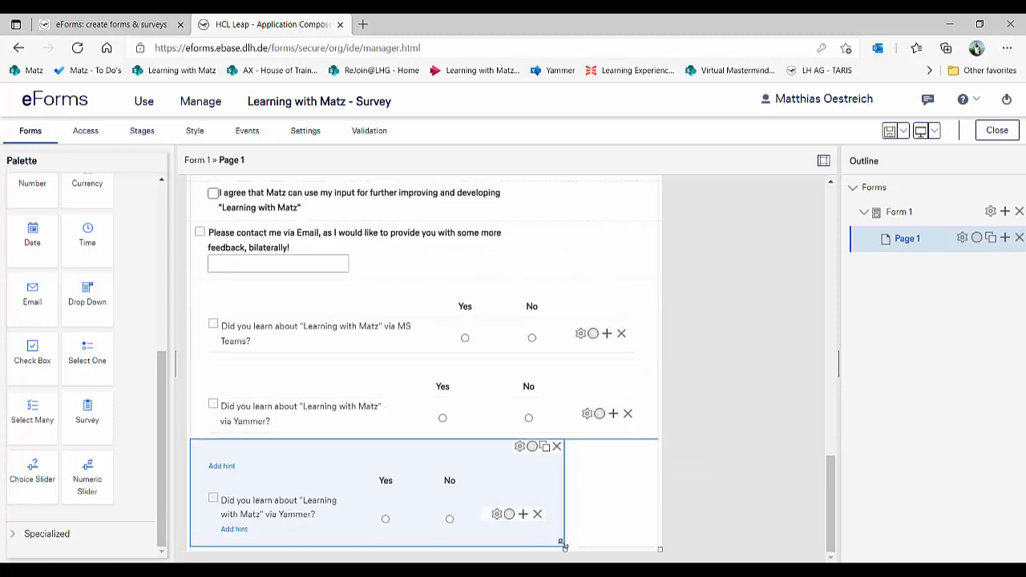
left_click_drag(564, 546, 654, 544)
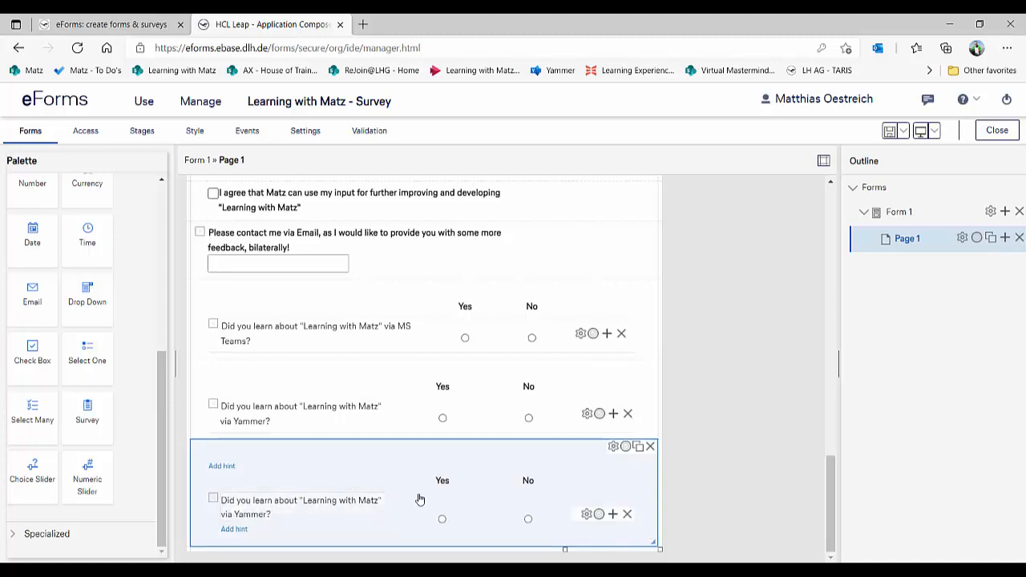
double_click(252, 510)
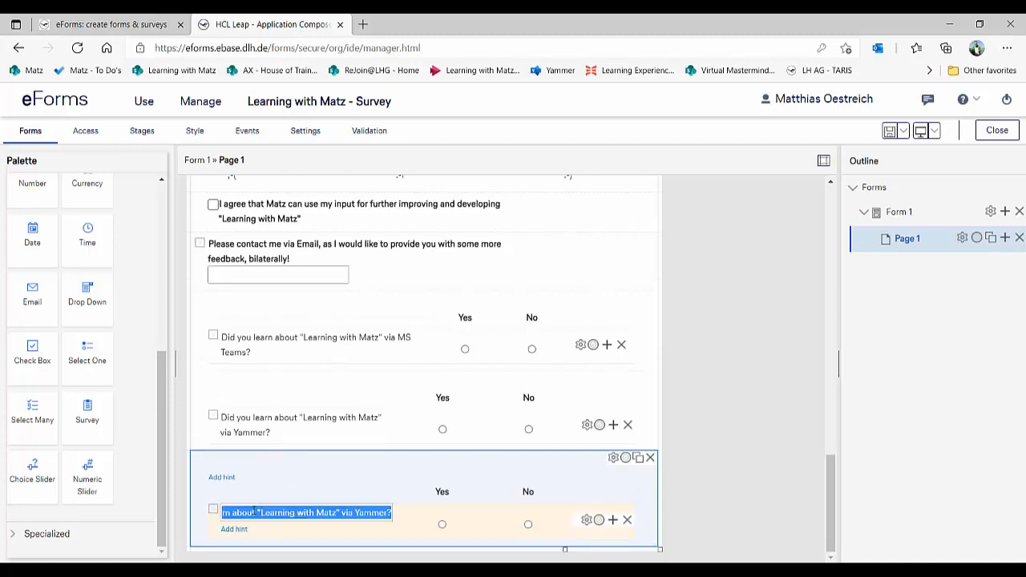
left_click(345, 514)
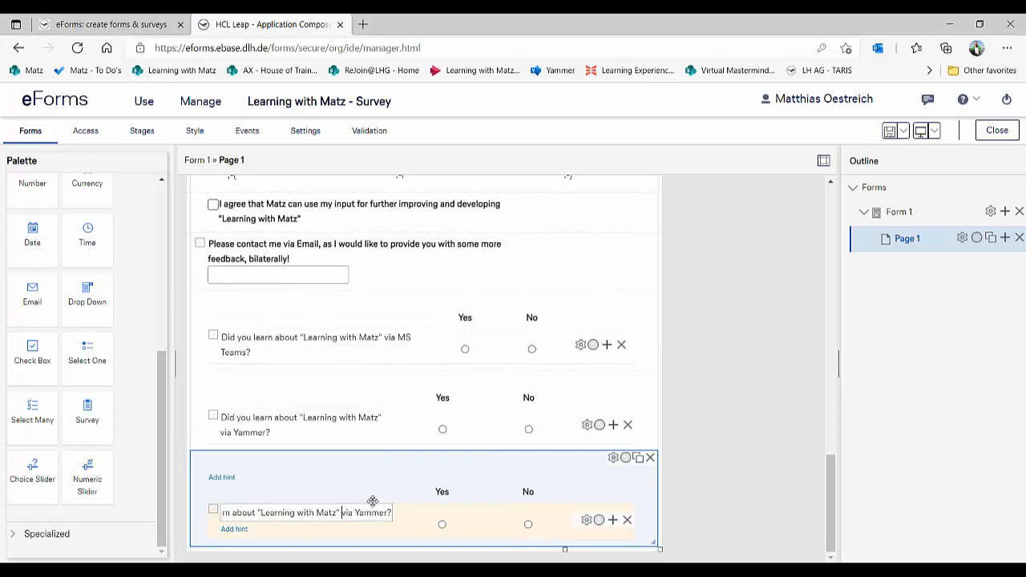
type("from colleagues")
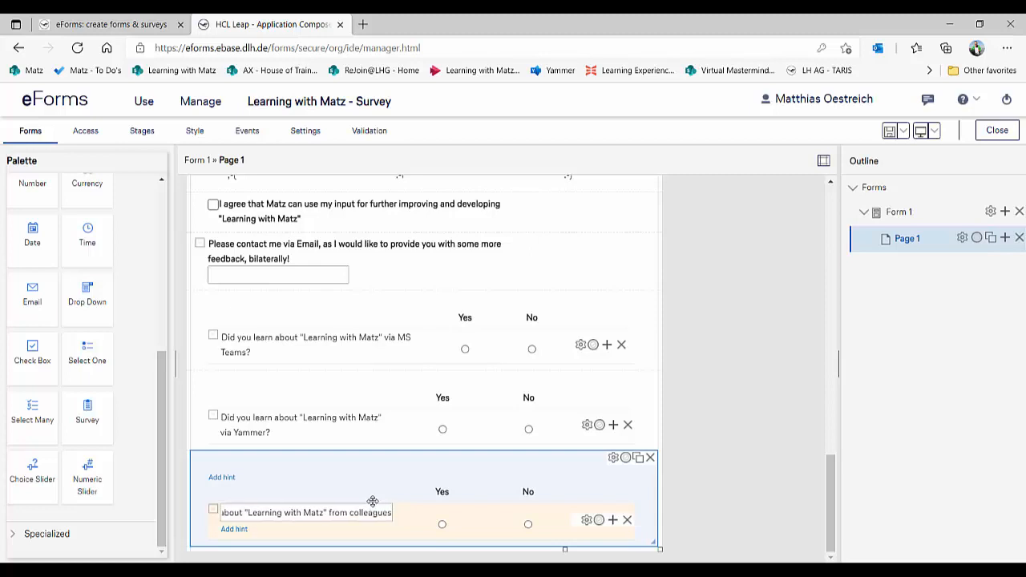
type("?")
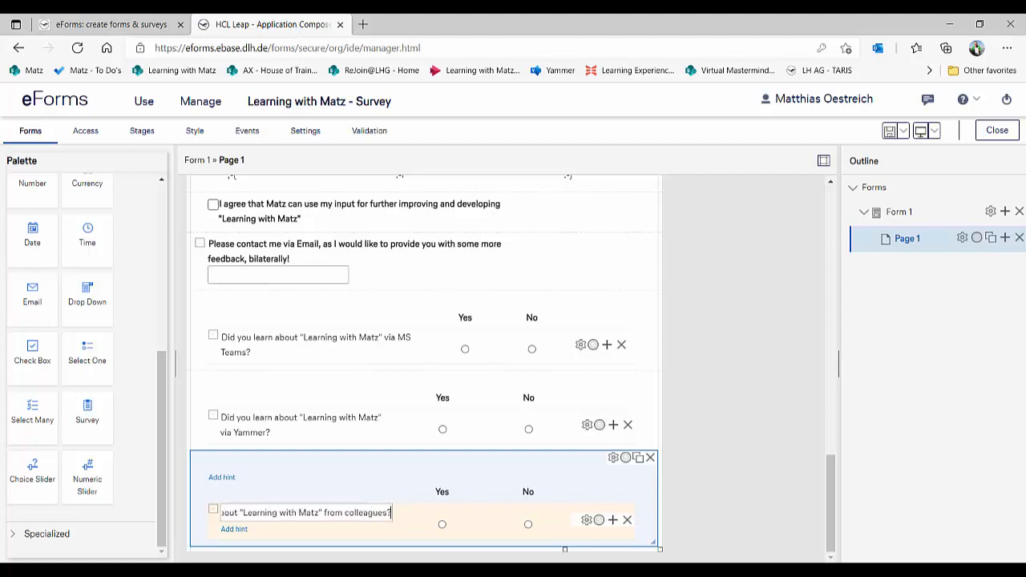
left_click(825, 519)
Move the consent check box and the Email field below the colleagues survey item, with the Email field spanning both columns.
scroll(707, 456, "up", 5)
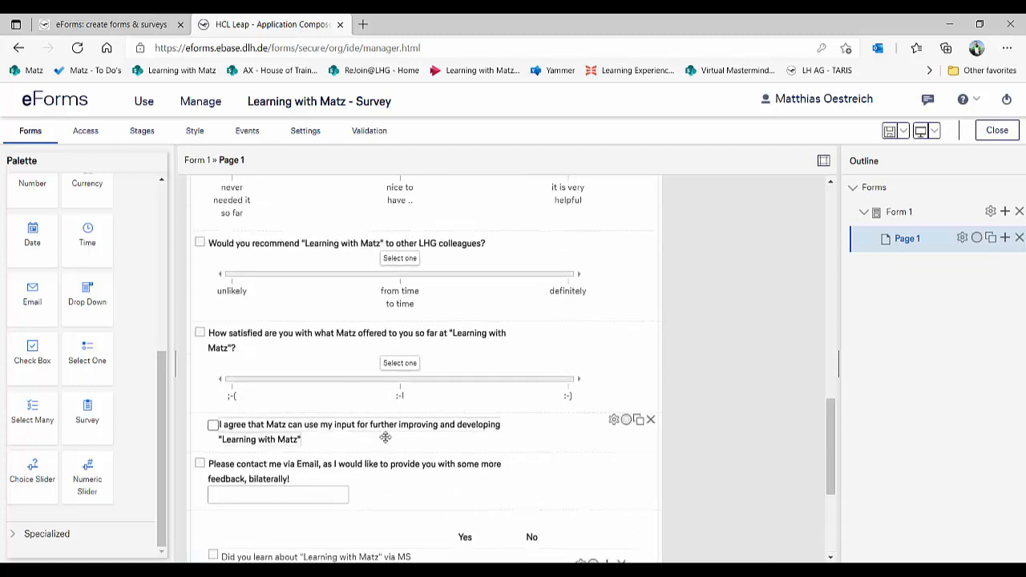
left_click_drag(536, 434, 643, 540)
scroll(639, 541, "down", 1)
scroll(644, 332, "up", 1)
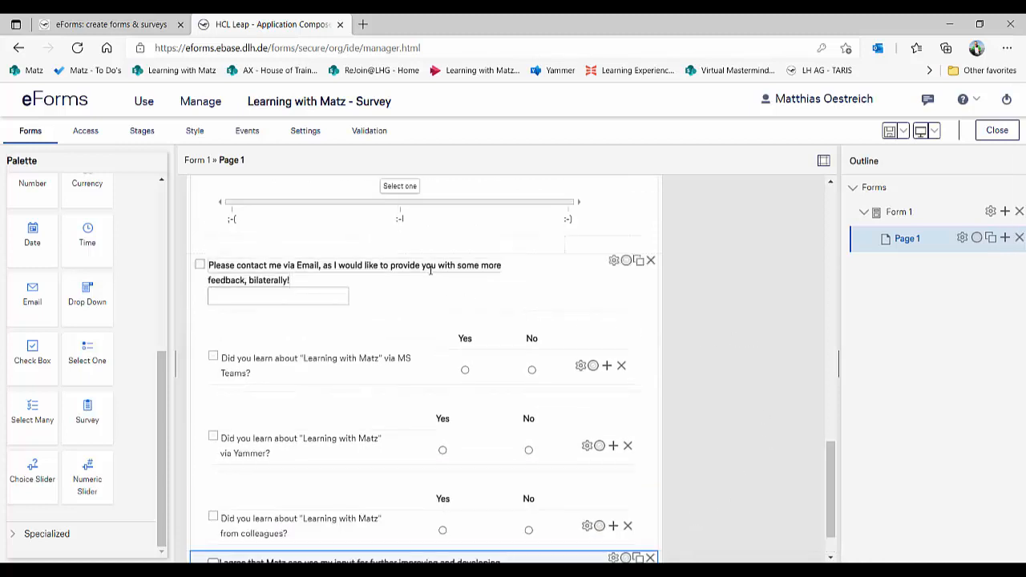
left_click(332, 273)
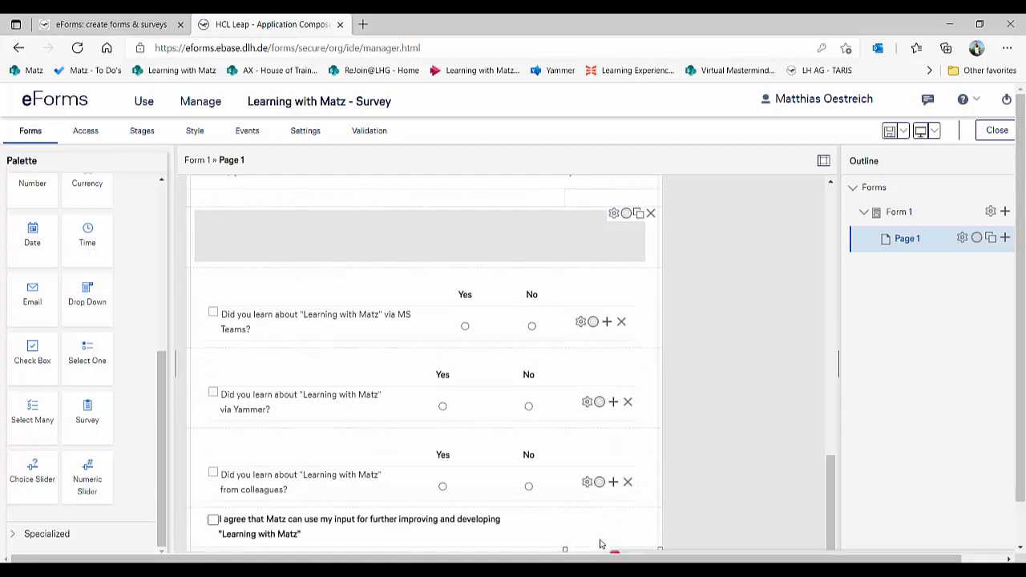
left_click_drag(593, 553, 656, 545)
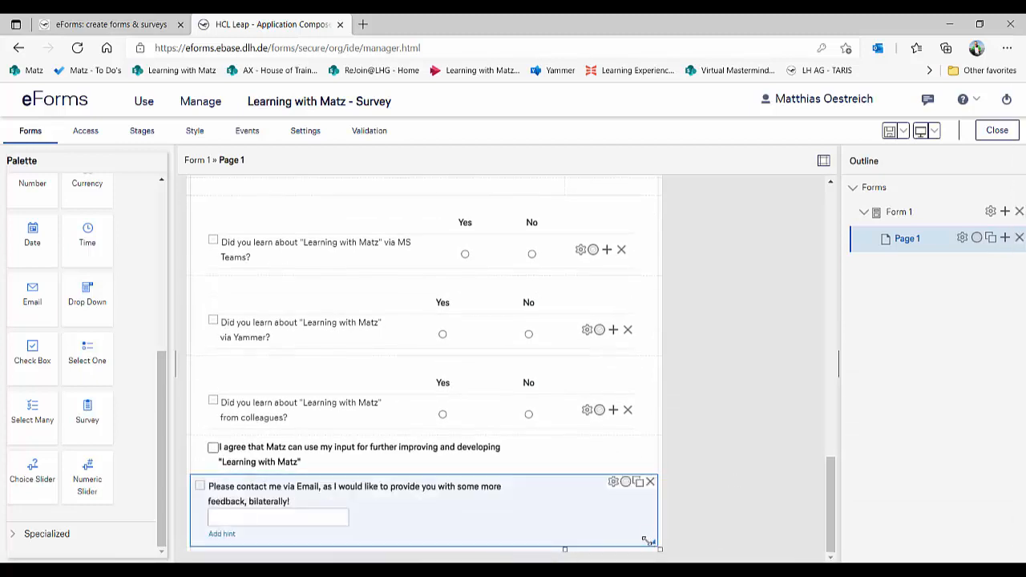
Prefix the Email field's label with "(optional)" before "Please contact me via Email".
left_click(210, 486)
left_click(210, 498)
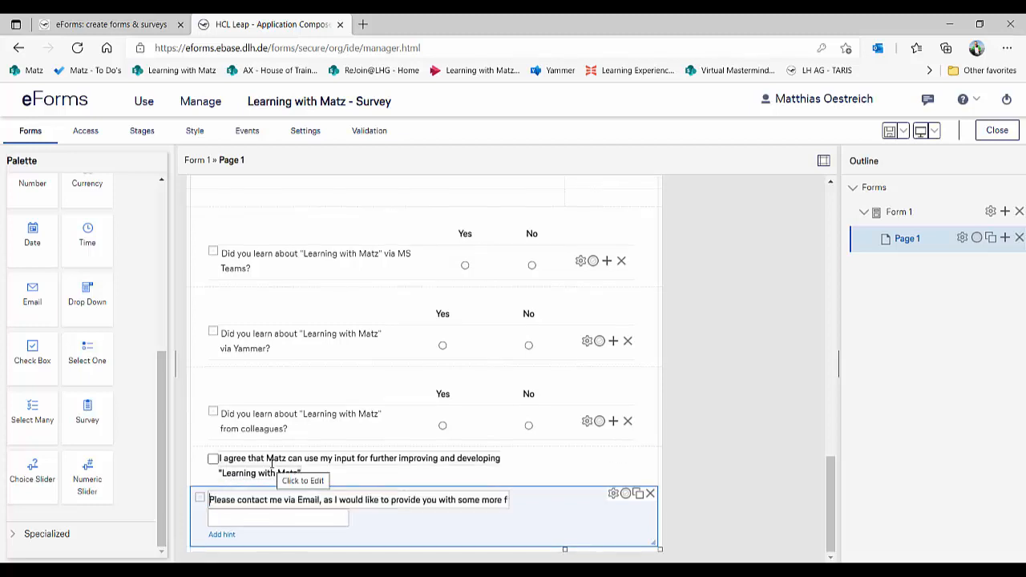
type("(")
type("optional")
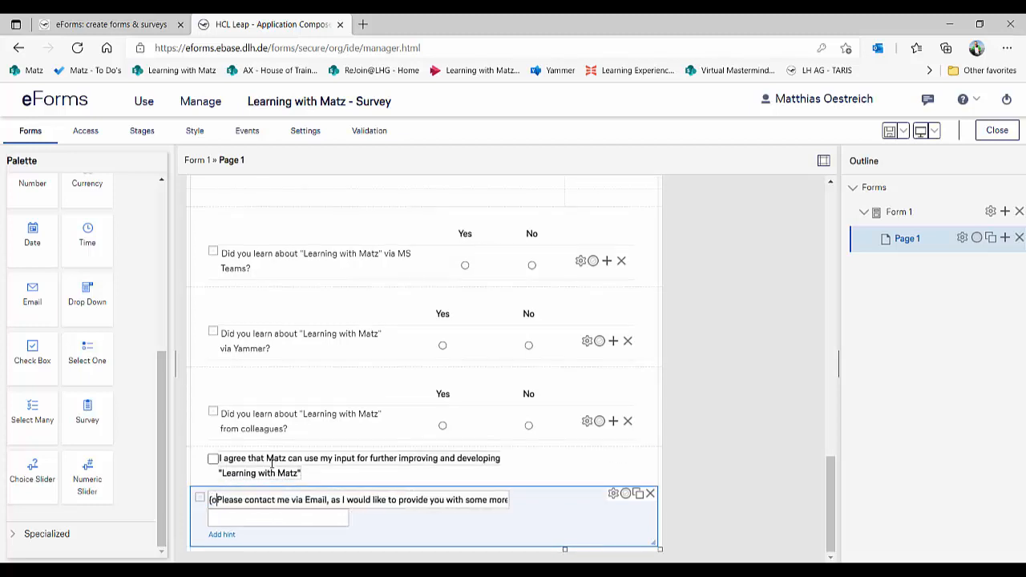
type(")")
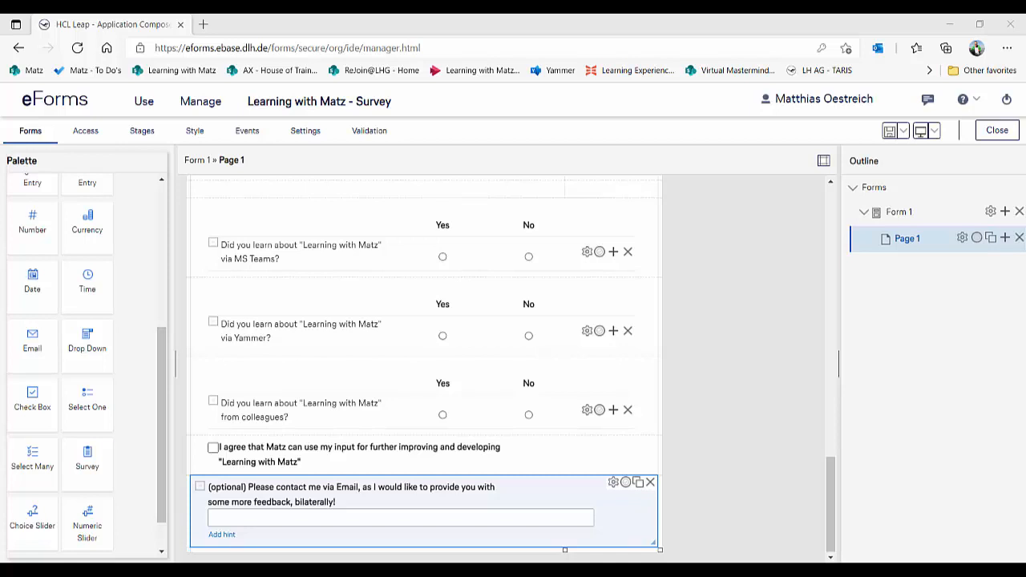
left_click(600, 456)
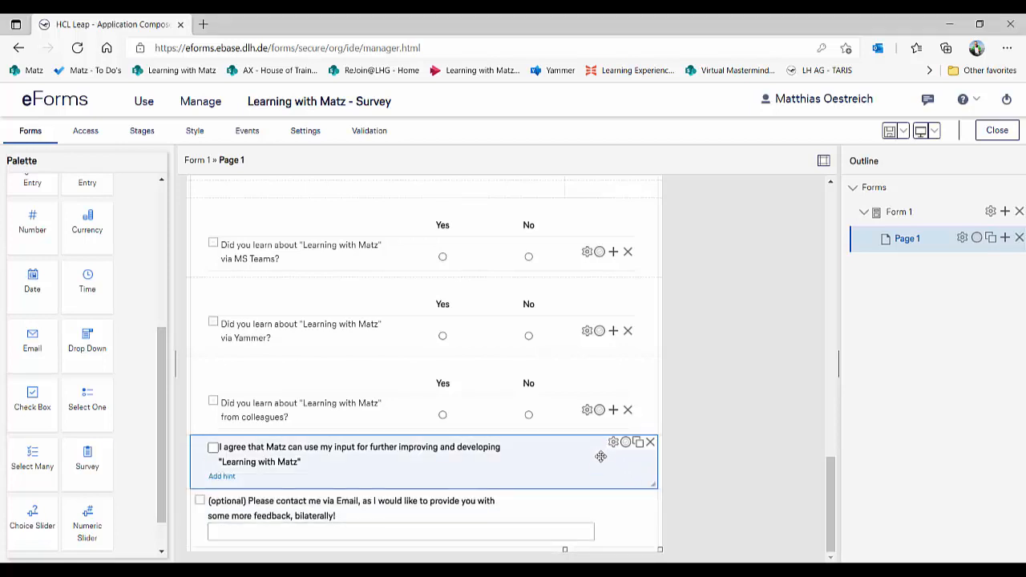
left_click(610, 509)
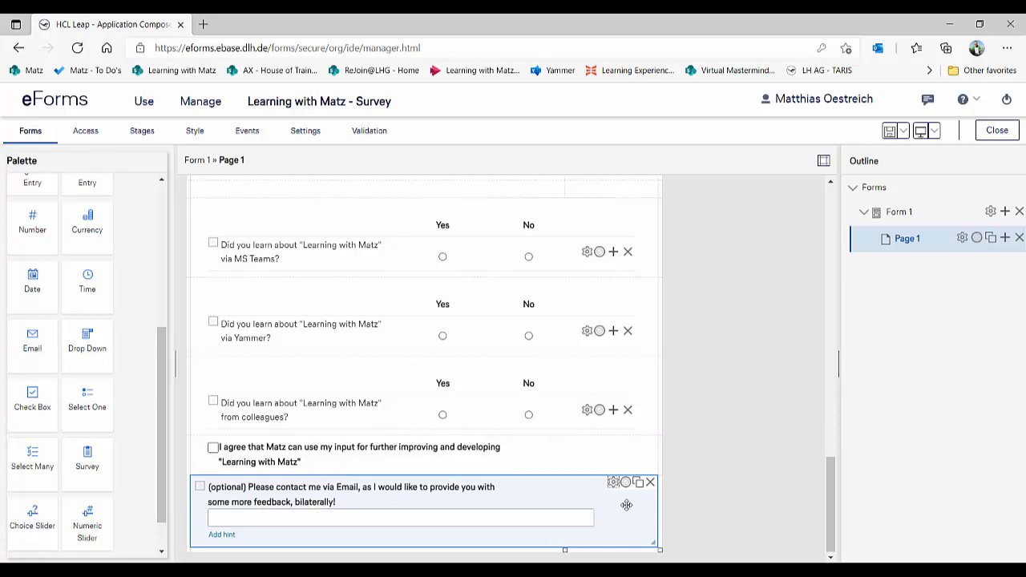
Delete the two empty rows between the satisfaction slider and the MS Teams survey item.
scroll(834, 505, "up", 3)
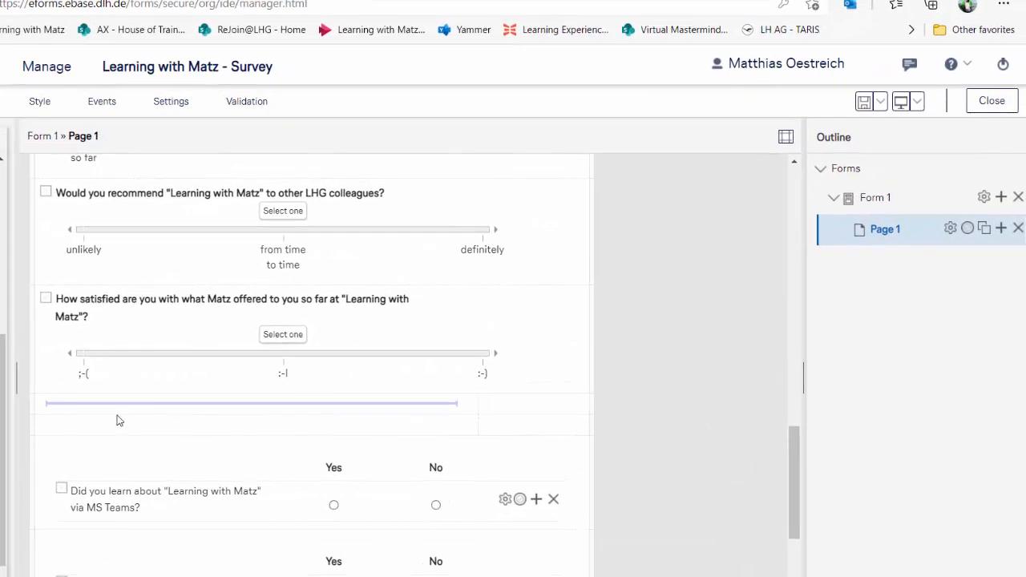
left_click(591, 403)
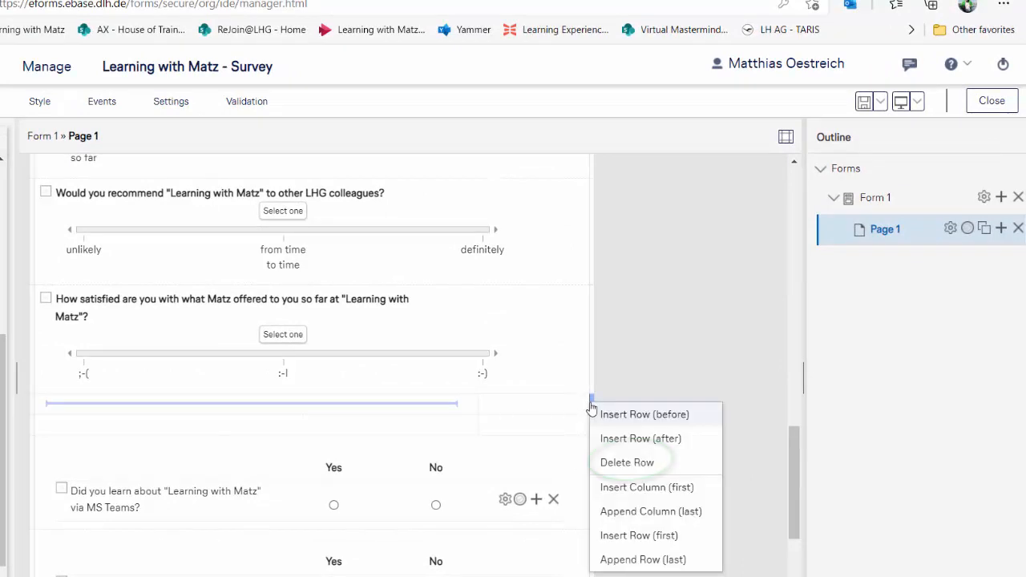
left_click(621, 462)
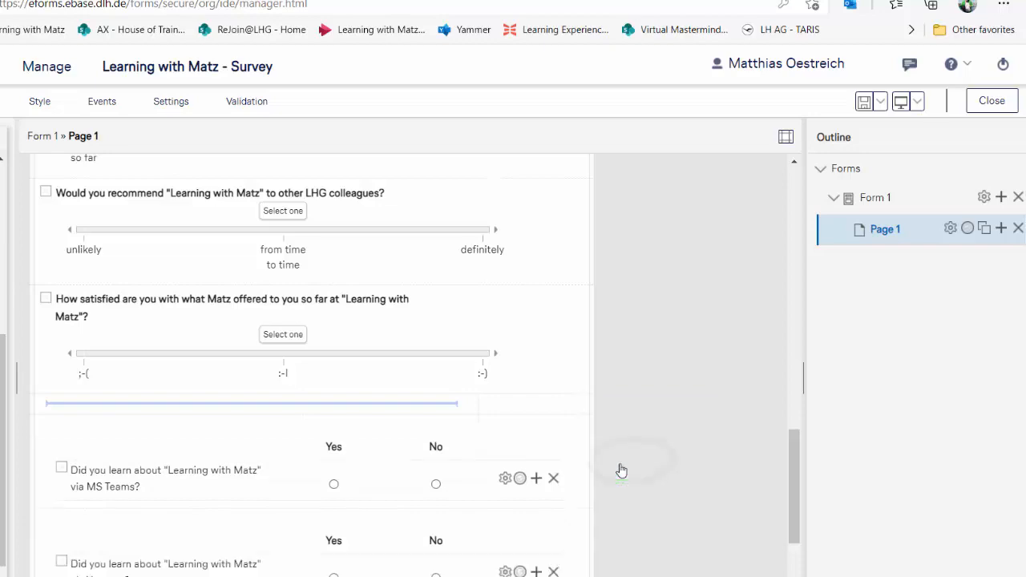
left_click(590, 405)
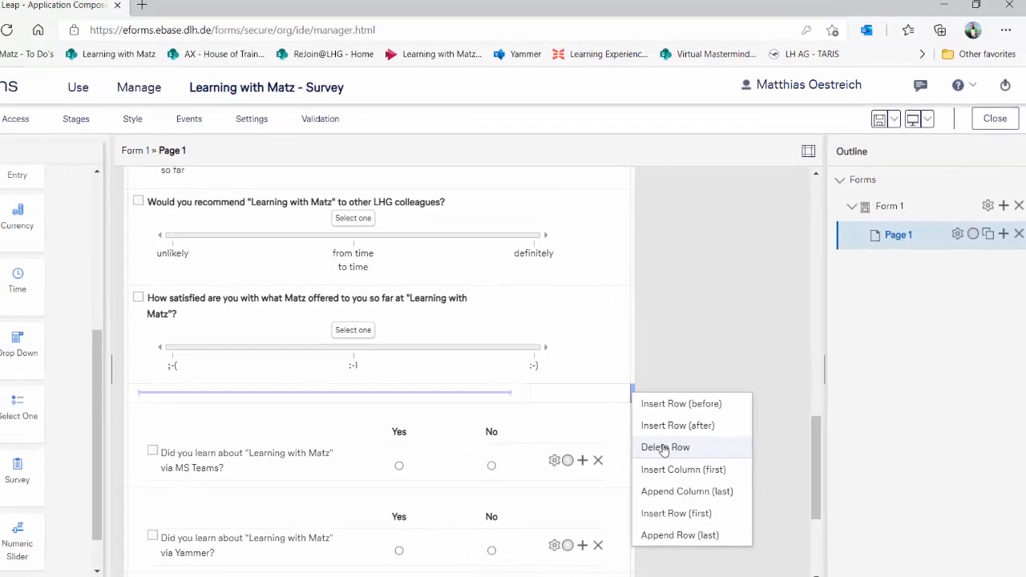
left_click(664, 449)
Save the application and open a preview of the survey form to look through its questions.
left_click_drag(831, 472, 831, 520)
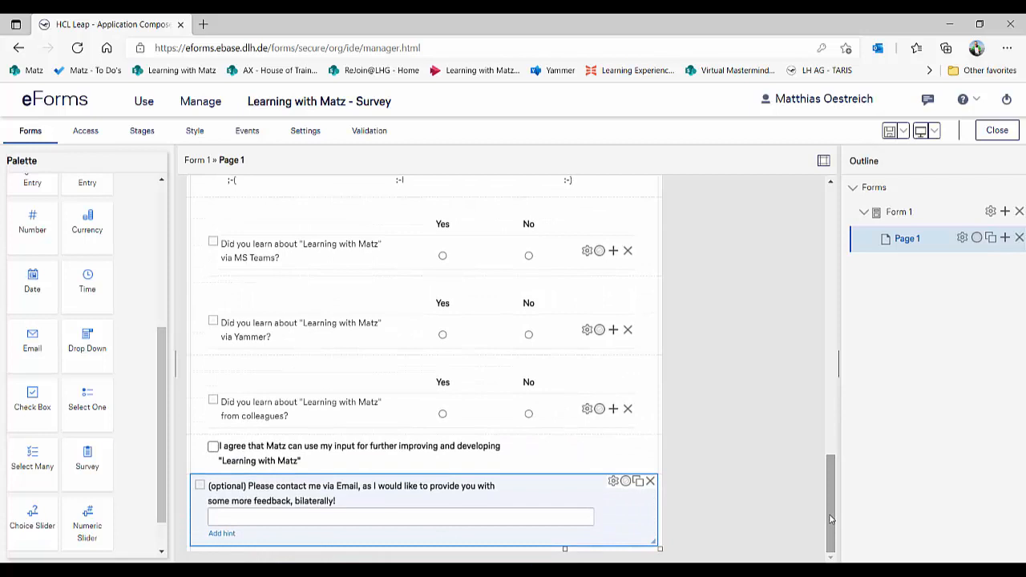
left_click(889, 133)
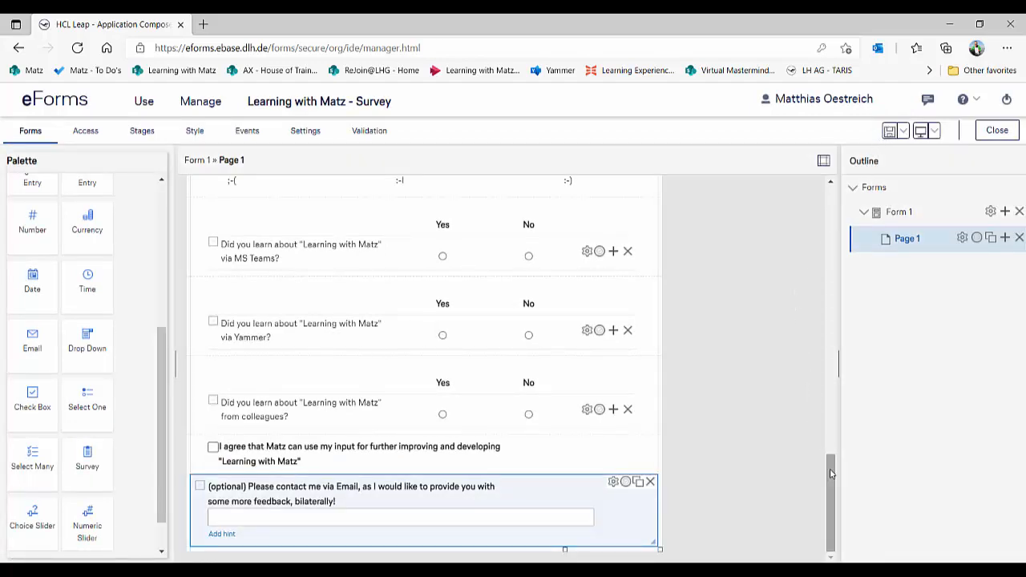
left_click_drag(831, 473, 829, 175)
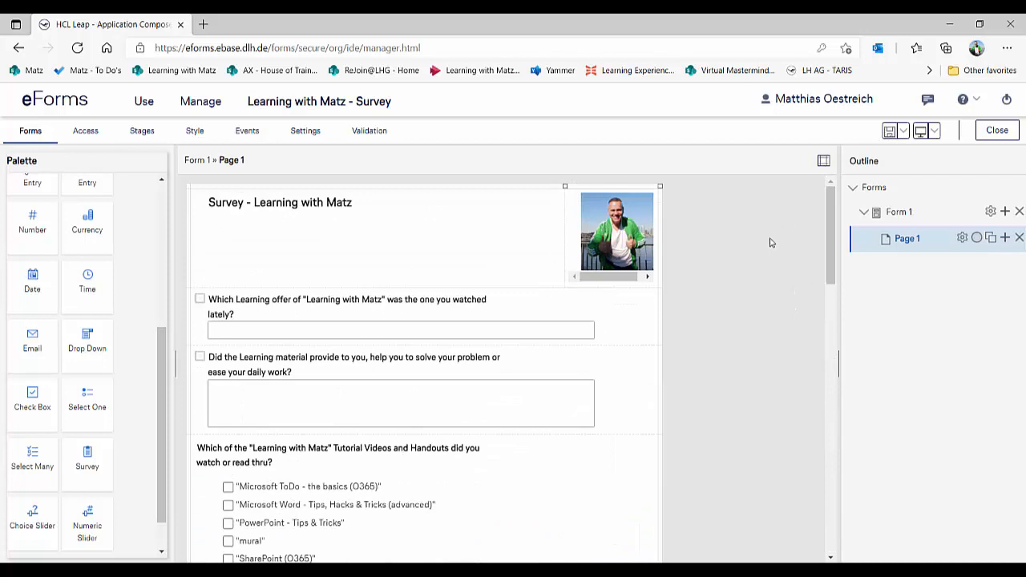
left_click(921, 131)
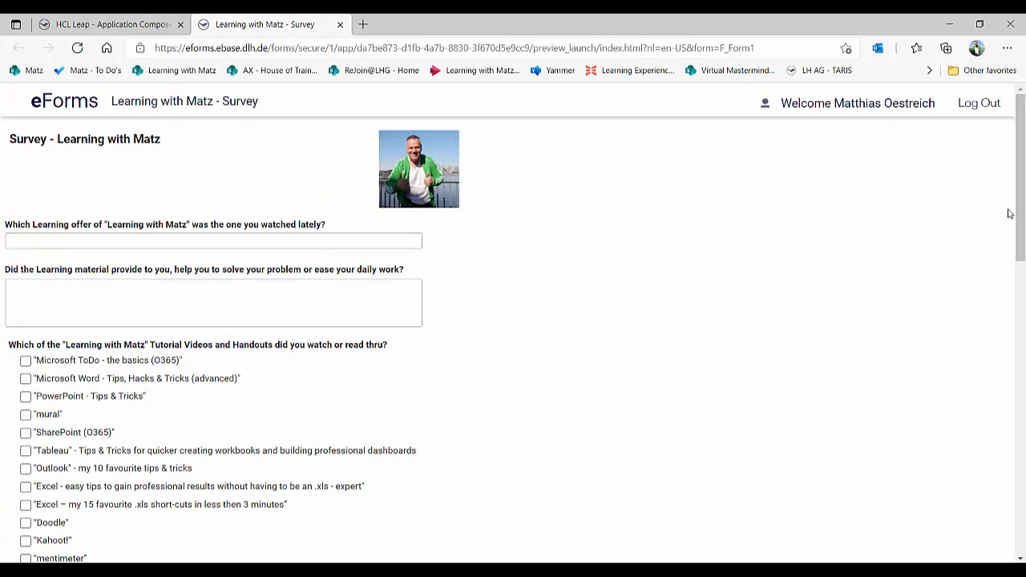
left_click_drag(1021, 192, 1019, 369)
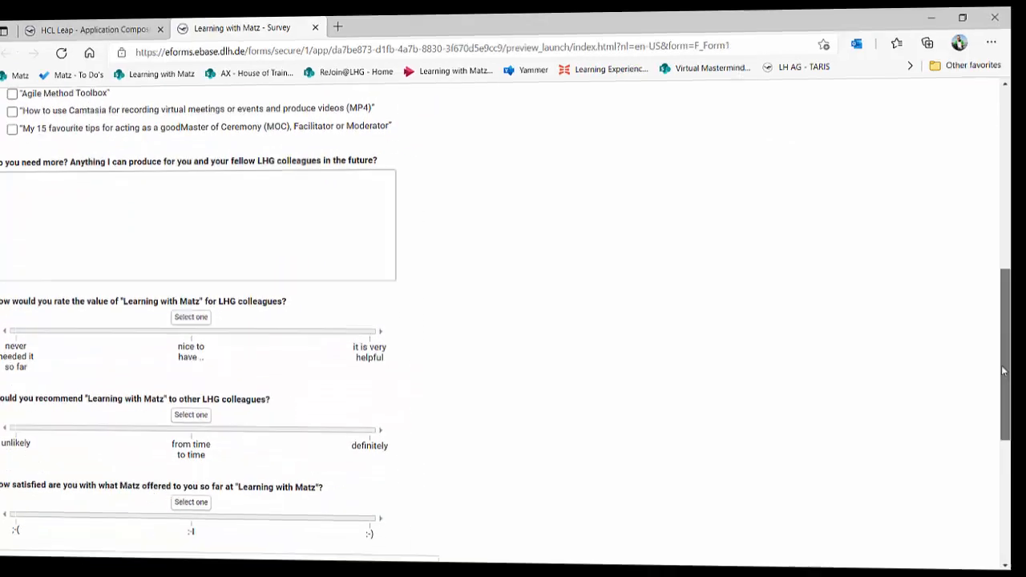